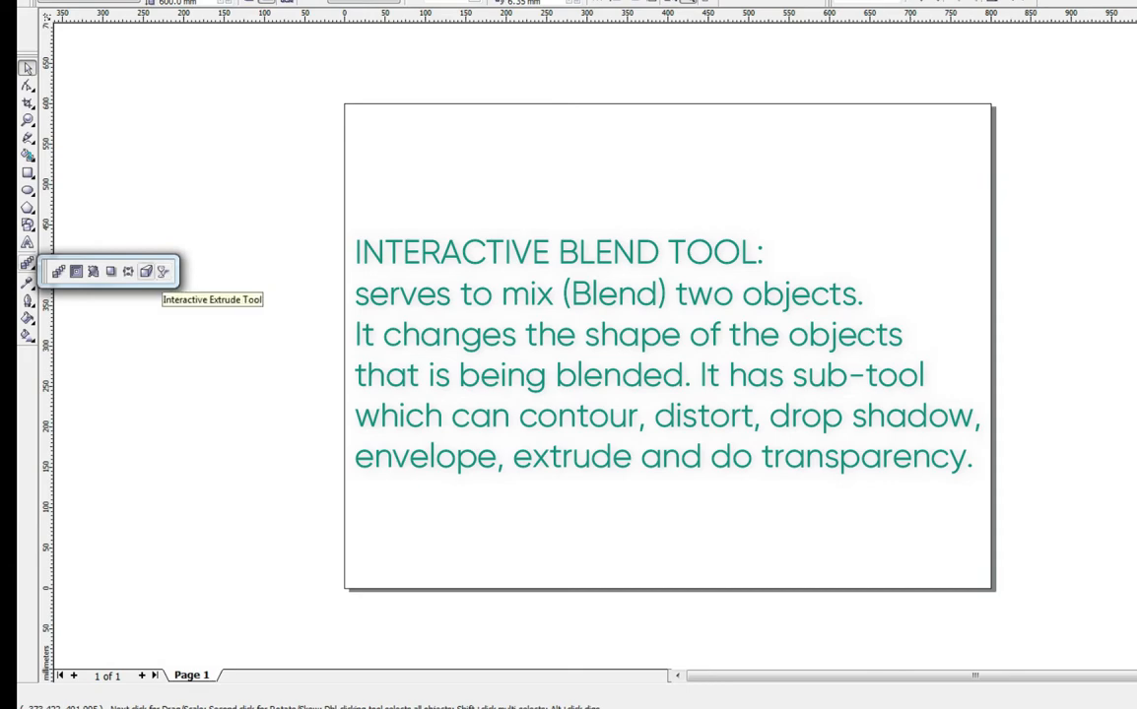
click(30, 284)
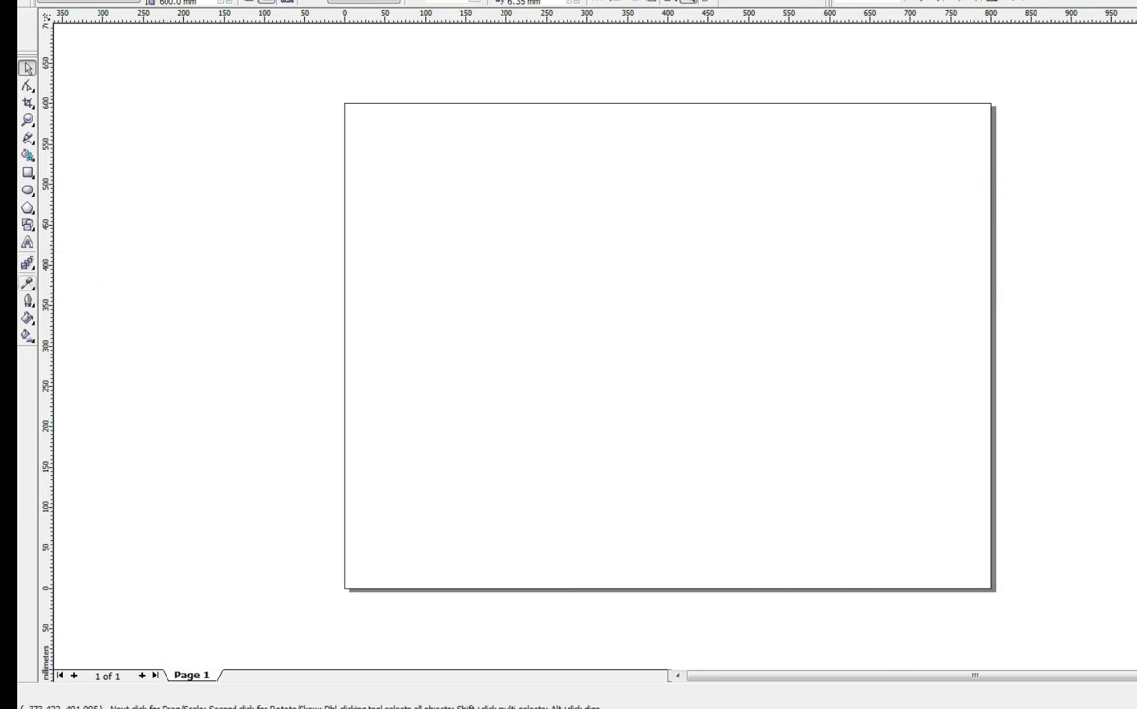
click(27, 283)
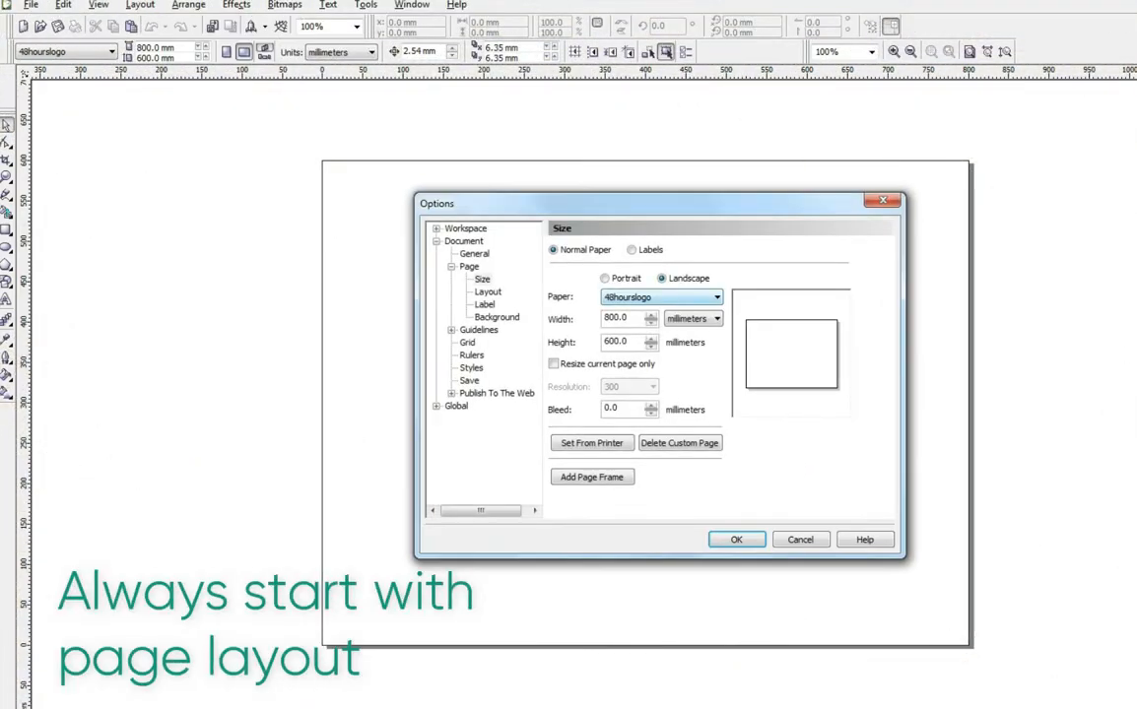
Step: Set the page's paper size to the Business Card preset, 91 × 55 mm landscape
click(716, 298)
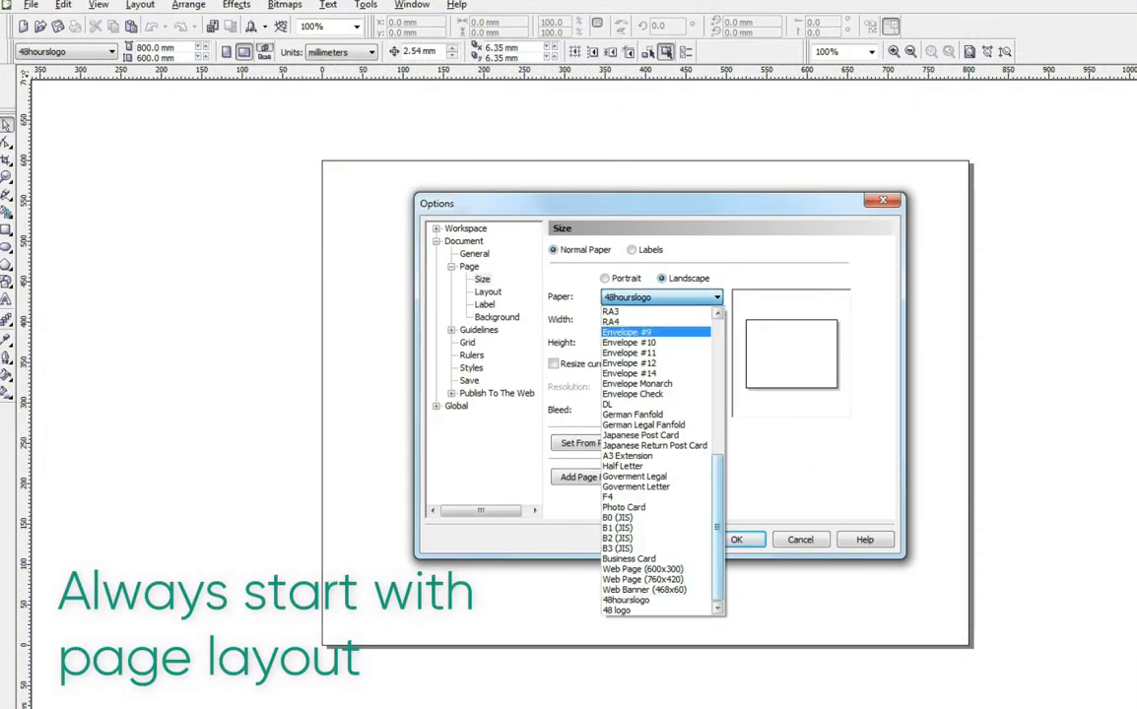
drag(718, 493, 718, 351)
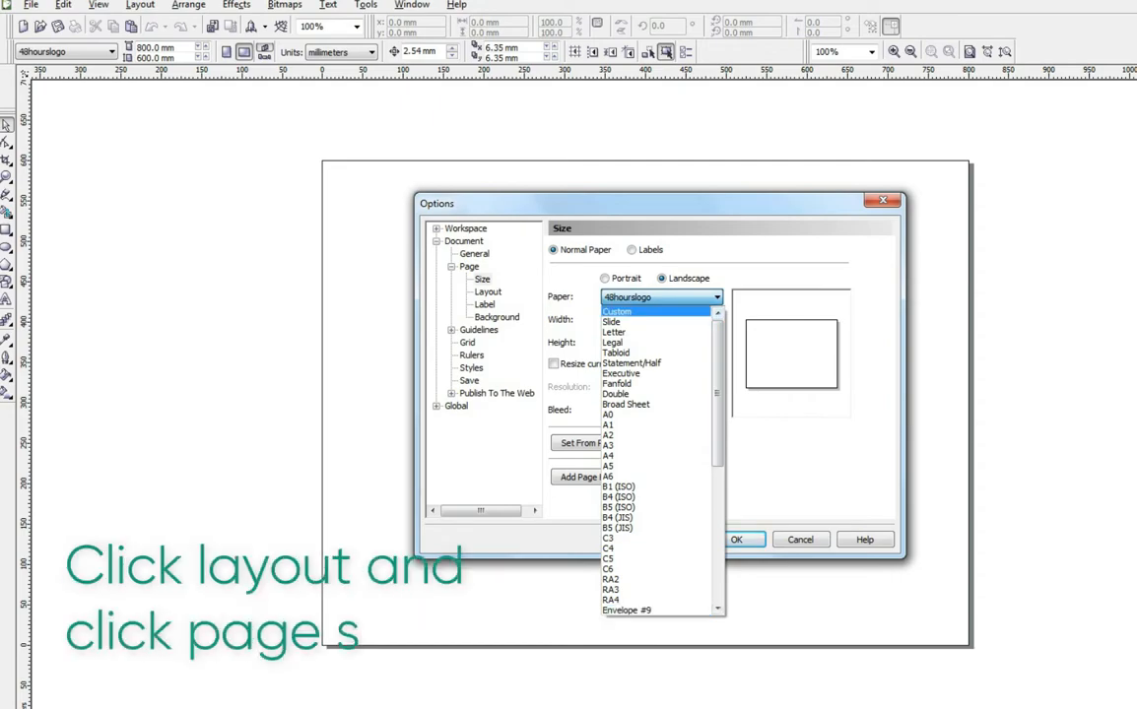
drag(718, 365, 718, 591)
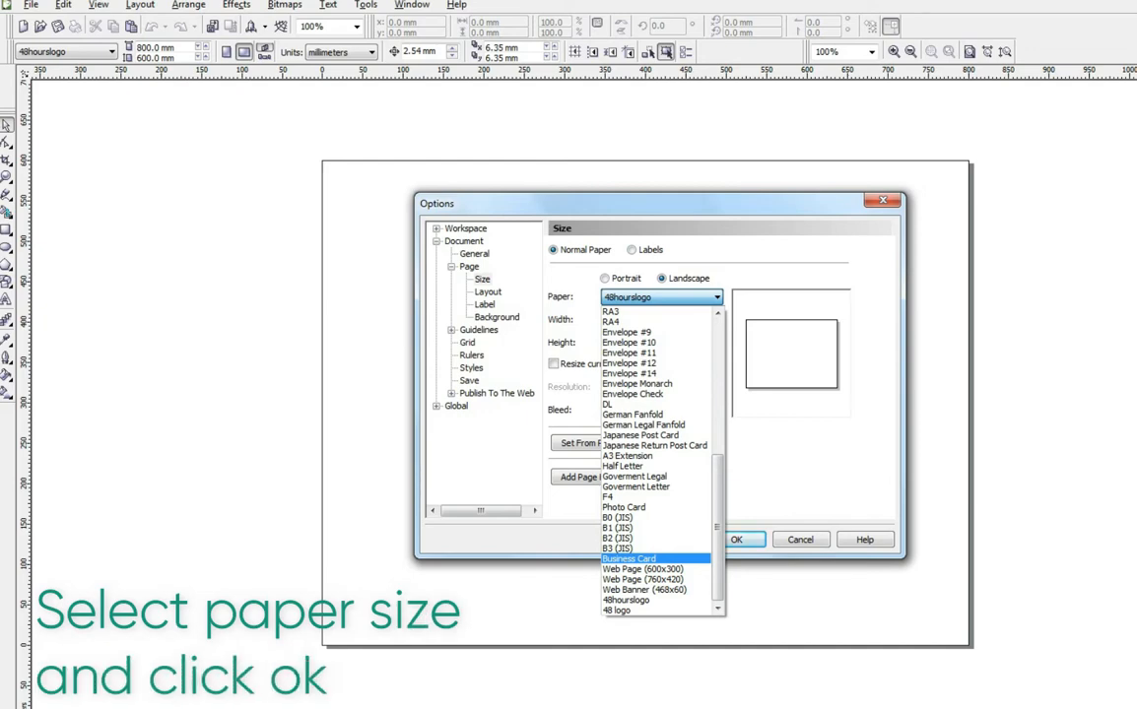
click(629, 559)
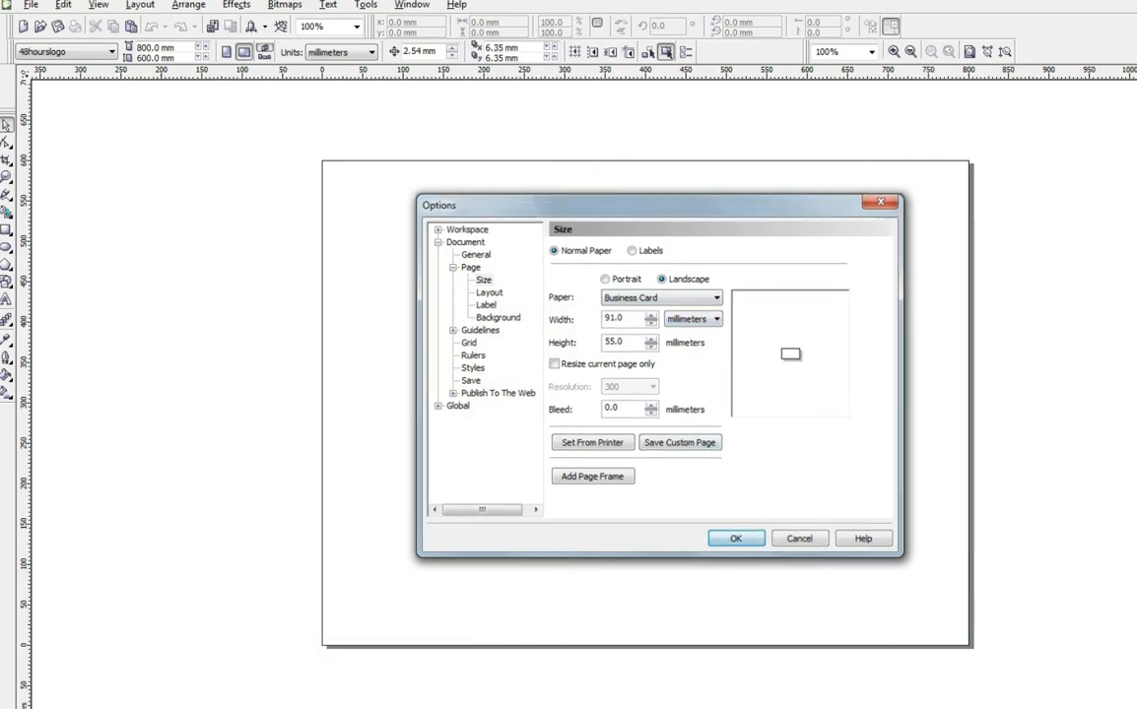
key(Return)
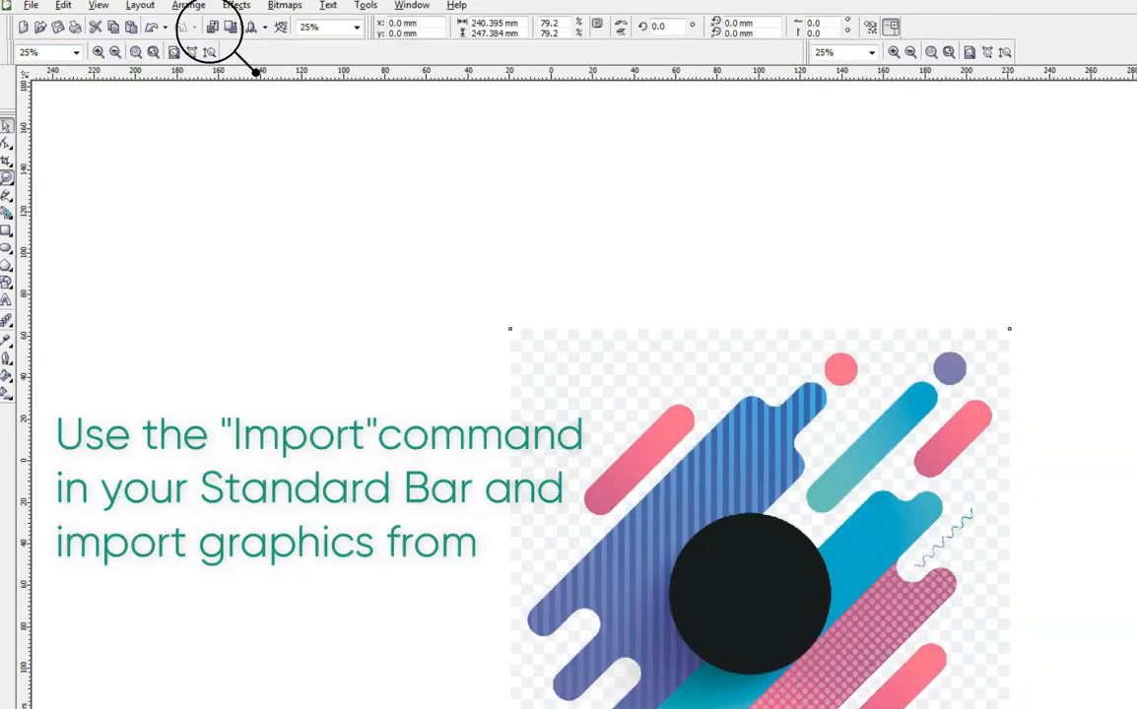
Step: Shrink the imported clipart to about 36 × 37 mm and place it just outside the page's left edge as a reference
key(space)
drag(505, 323, 793, 622)
drag(901, 669, 412, 273)
drag(527, 224, 391, 365)
drag(346, 402, 502, 402)
click(6, 178)
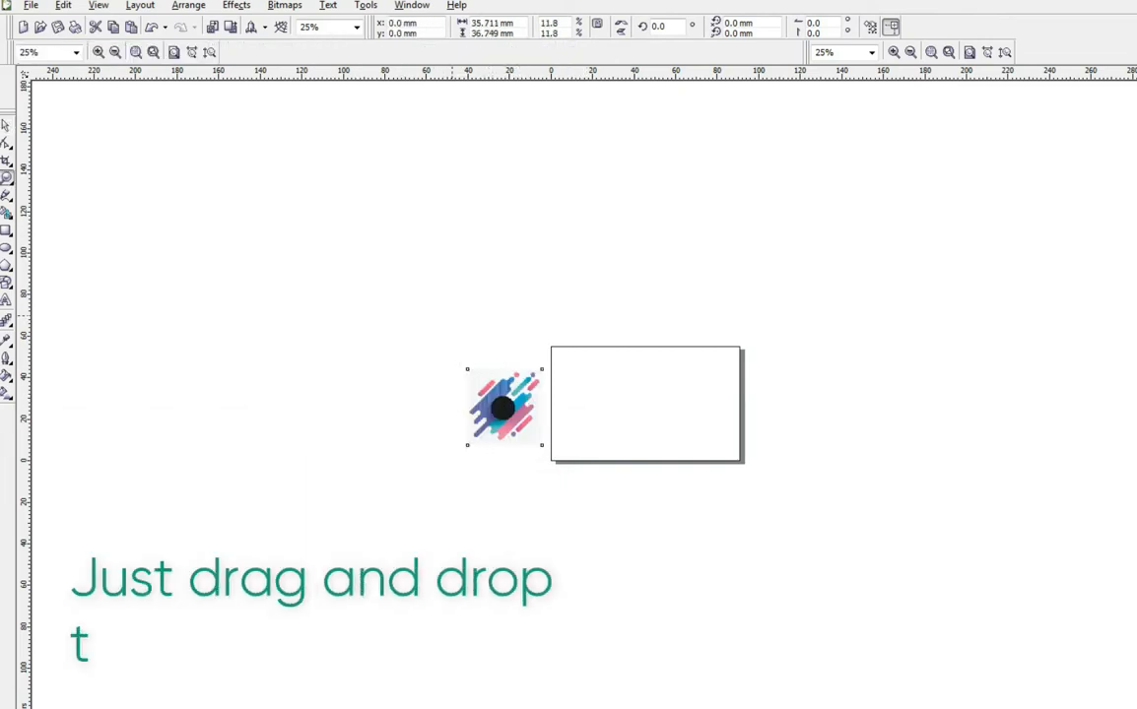
drag(451, 315, 784, 520)
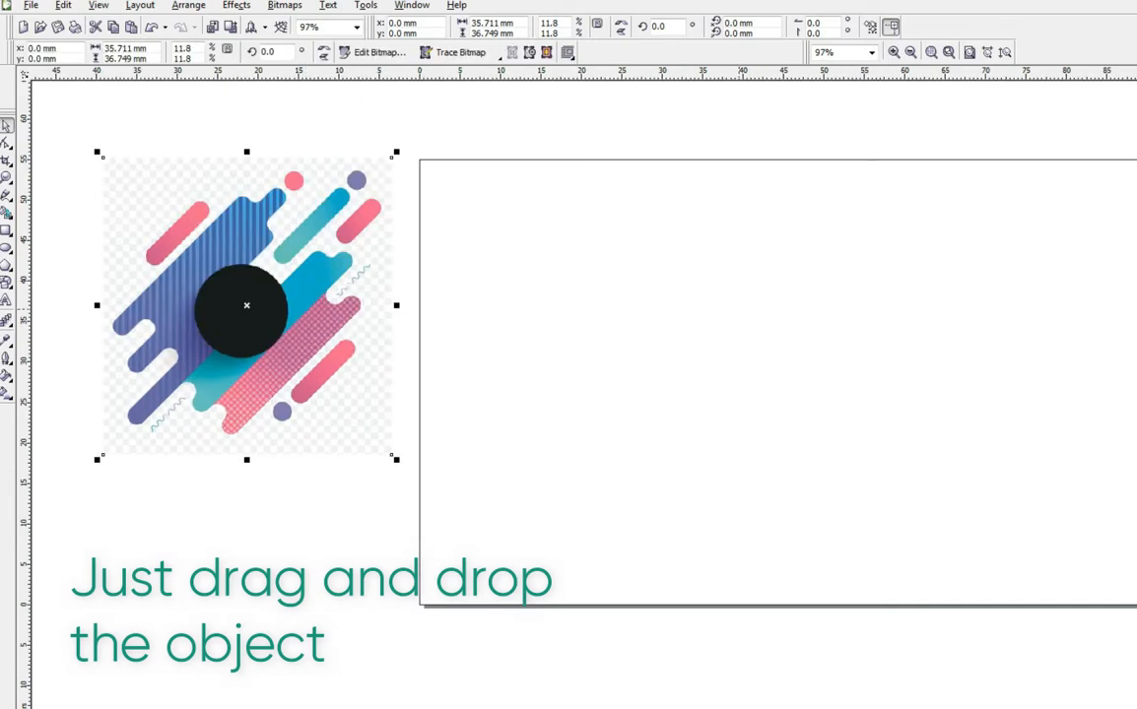
key(Escape)
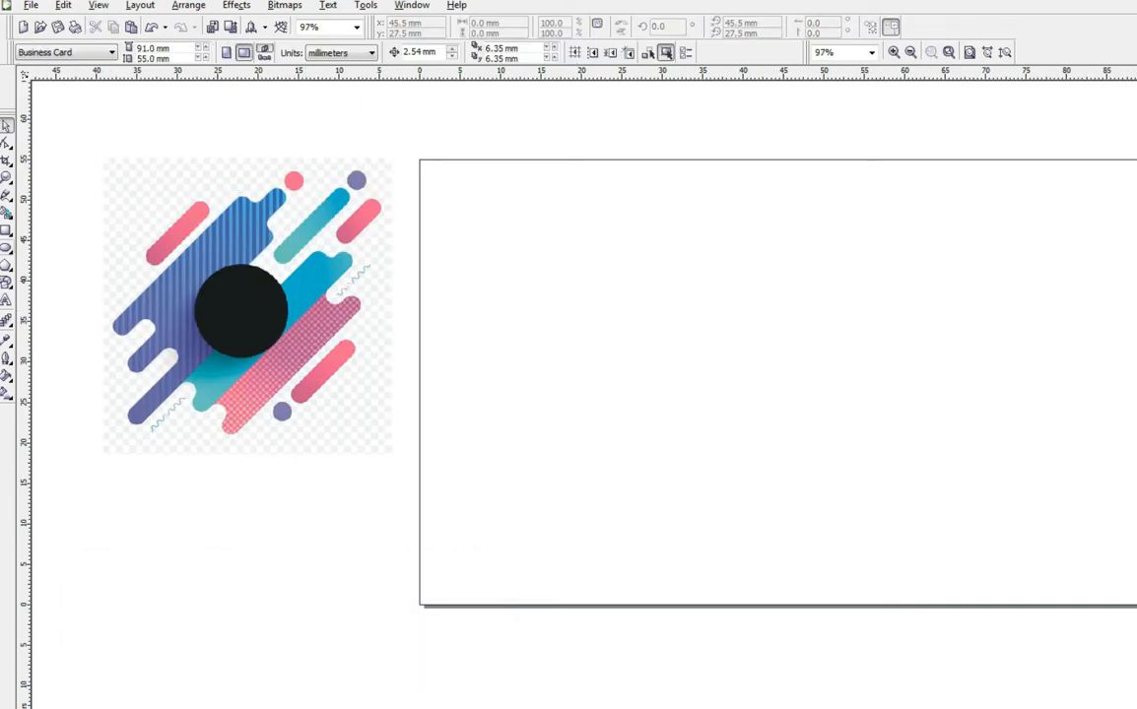
Step: Draw a horizontal rectangle about 33 × 6 mm on the page and fully round its corners into a capsule
click(6, 229)
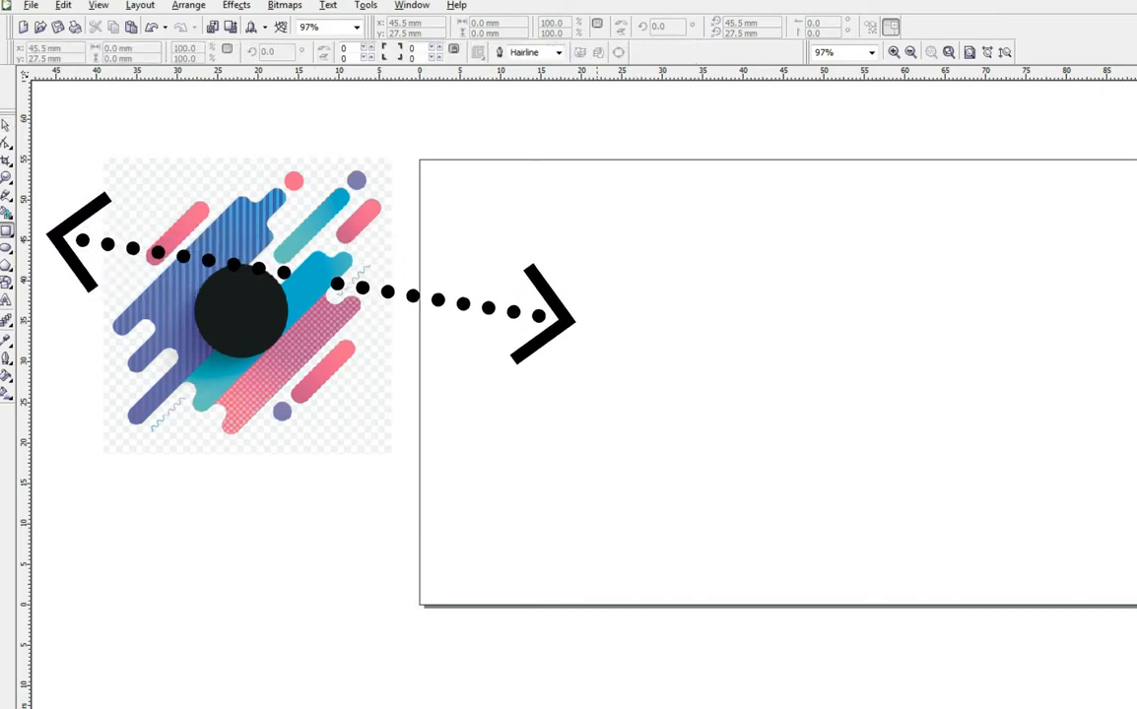
drag(583, 309, 855, 358)
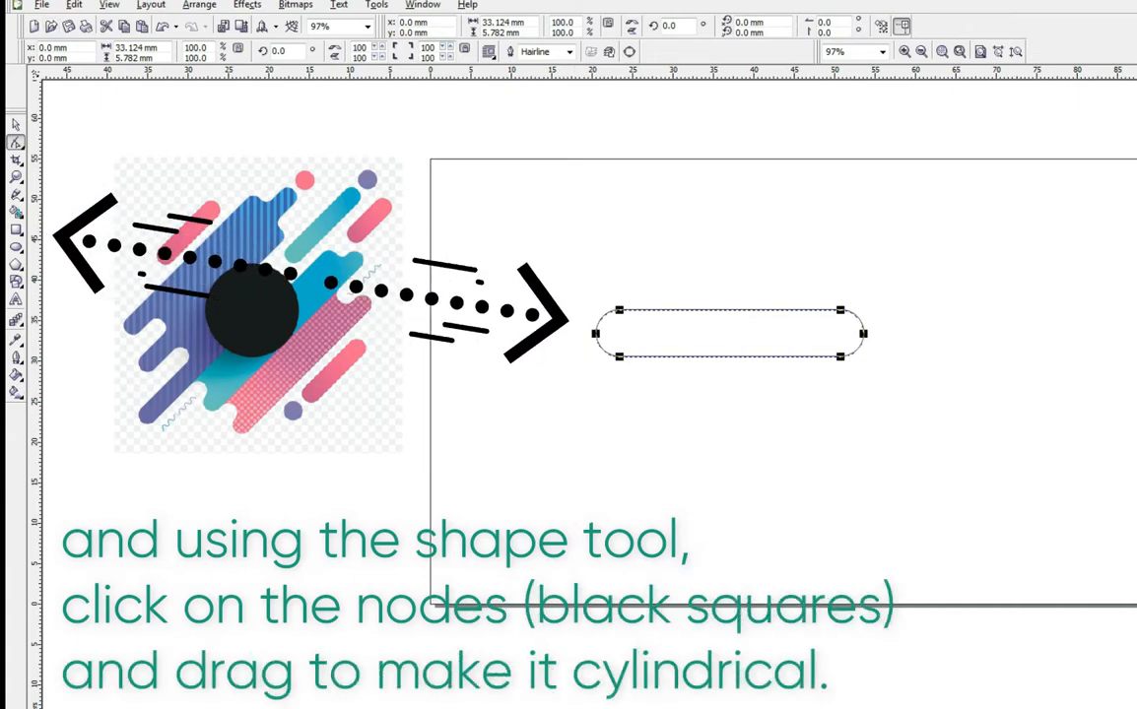
click(16, 125)
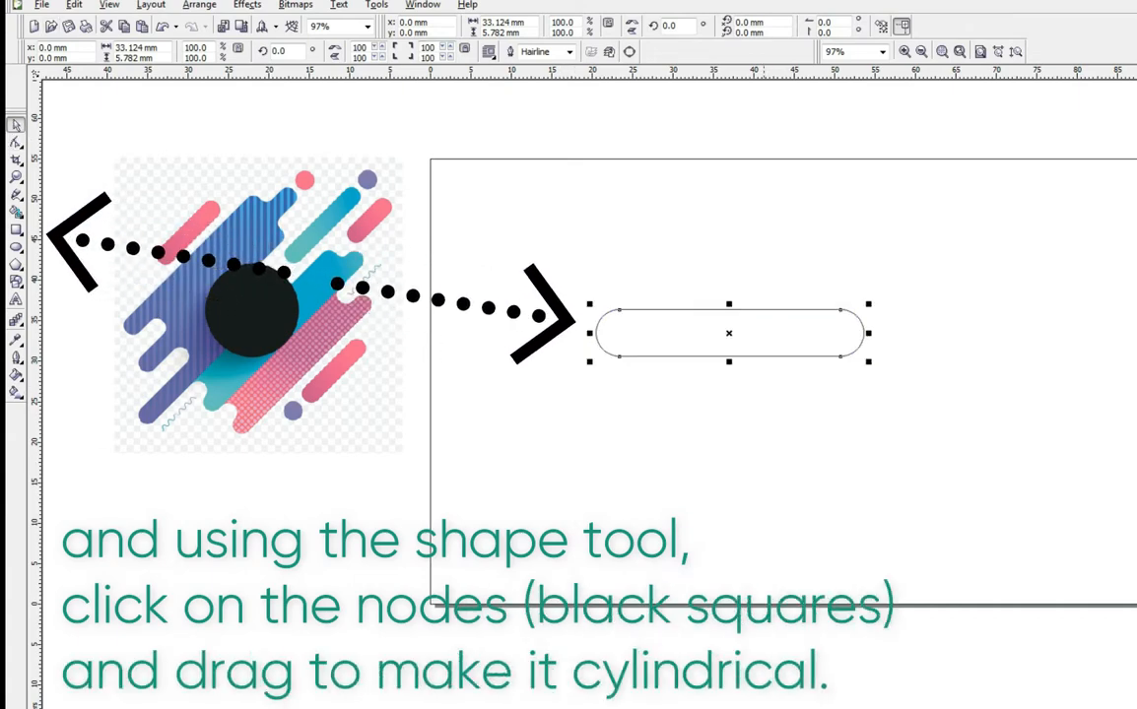
Step: Rotate the capsule to about 48.8°, scale it proportionally to about 74.3%, and place it in the page's upper-left area
click(729, 334)
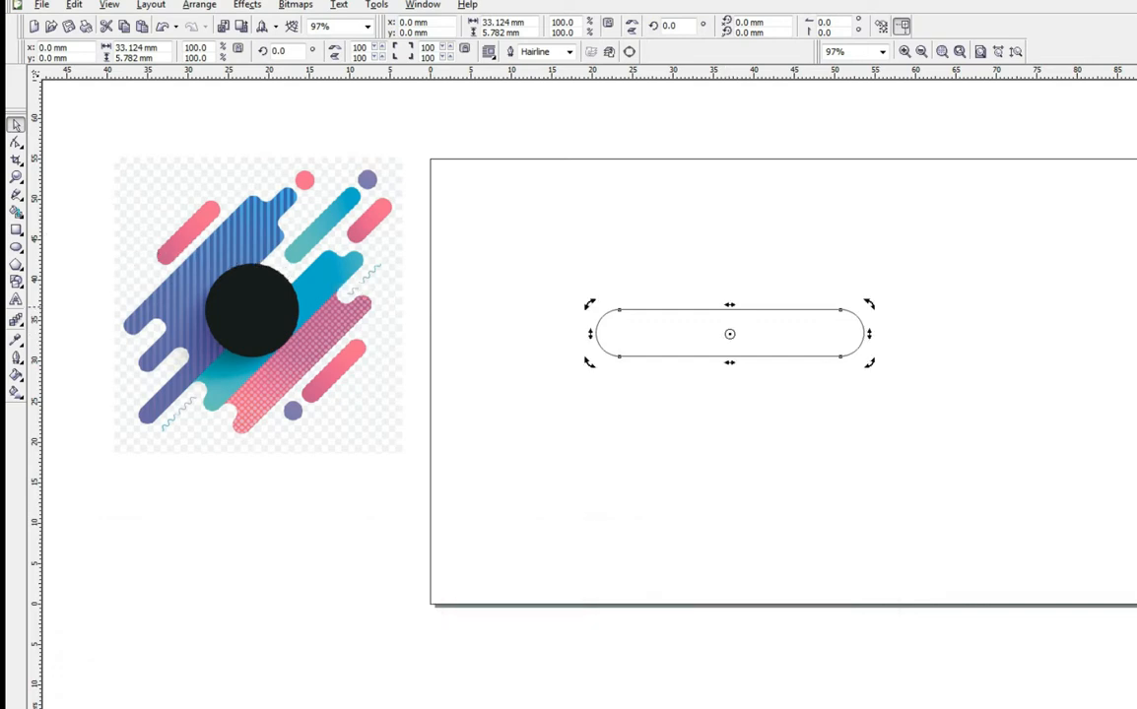
drag(869, 304, 811, 243)
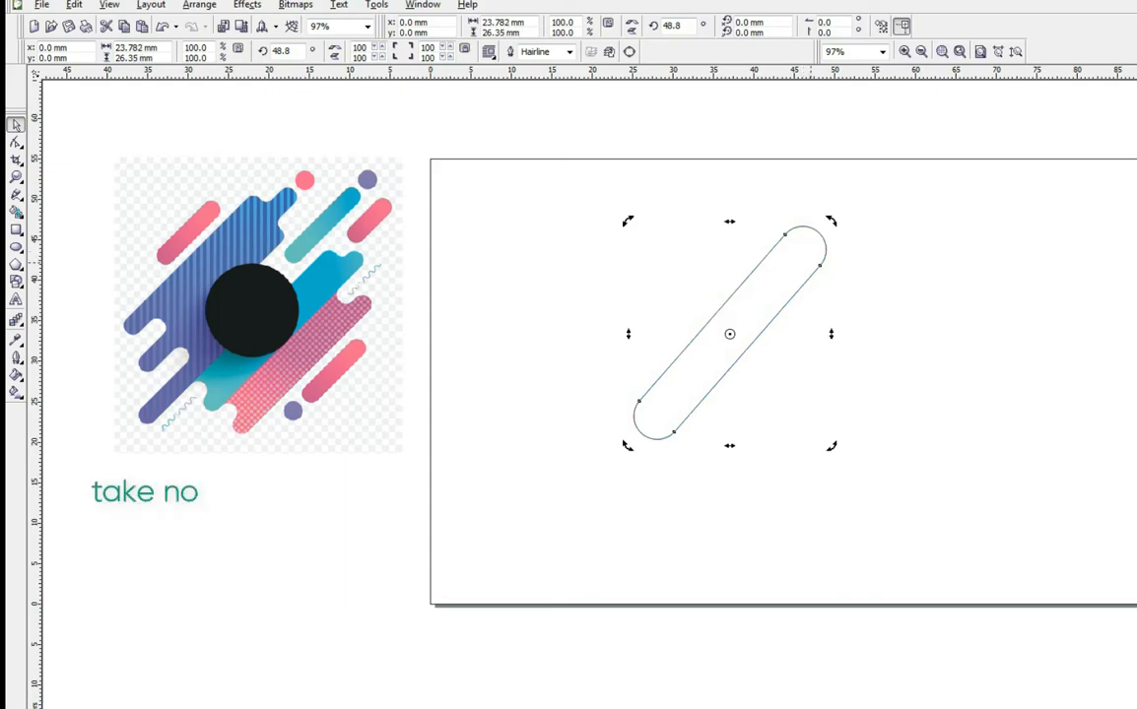
drag(712, 317, 588, 304)
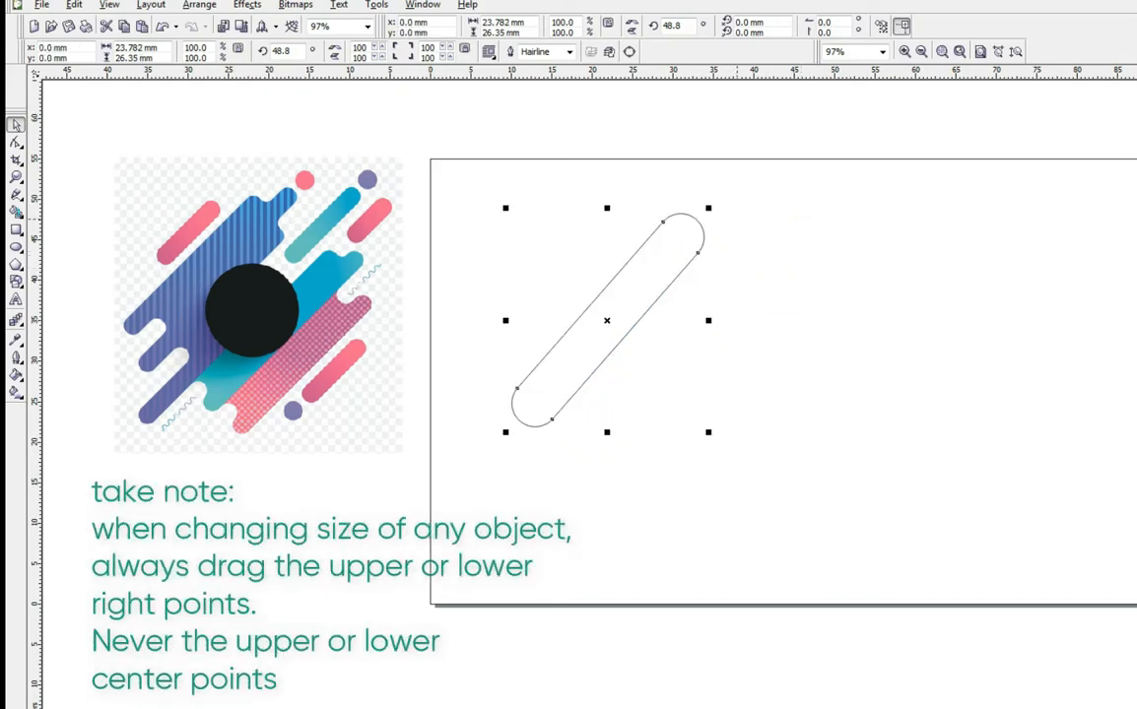
drag(708, 208, 659, 263)
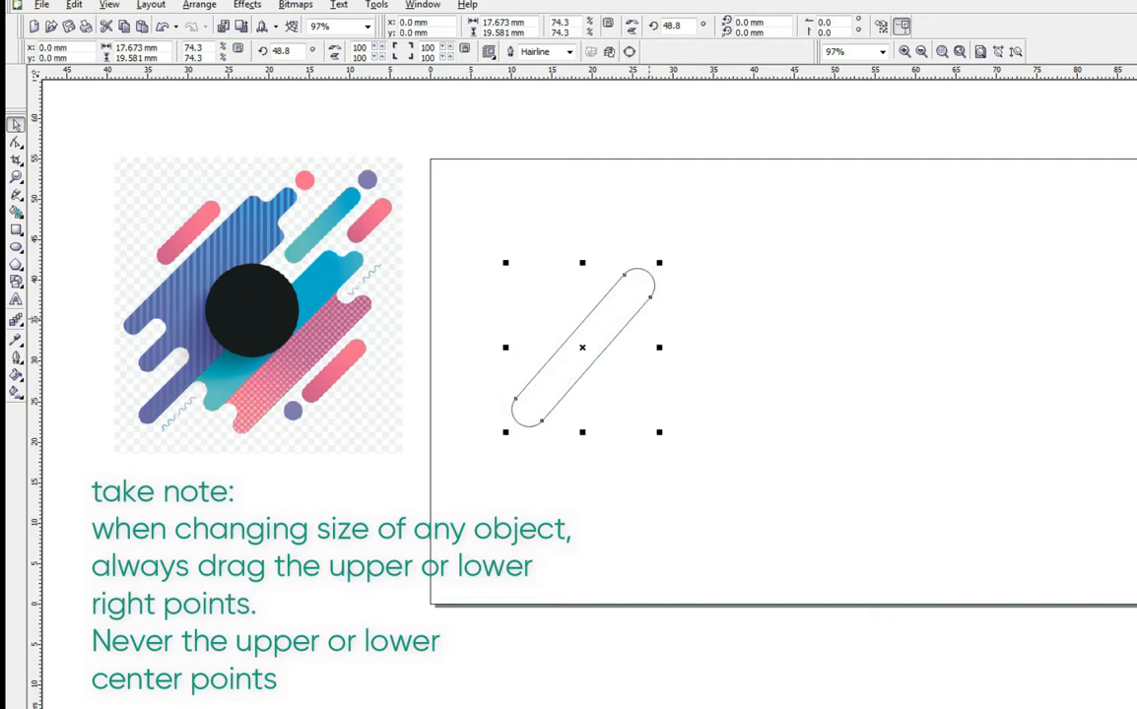
drag(582, 348, 586, 319)
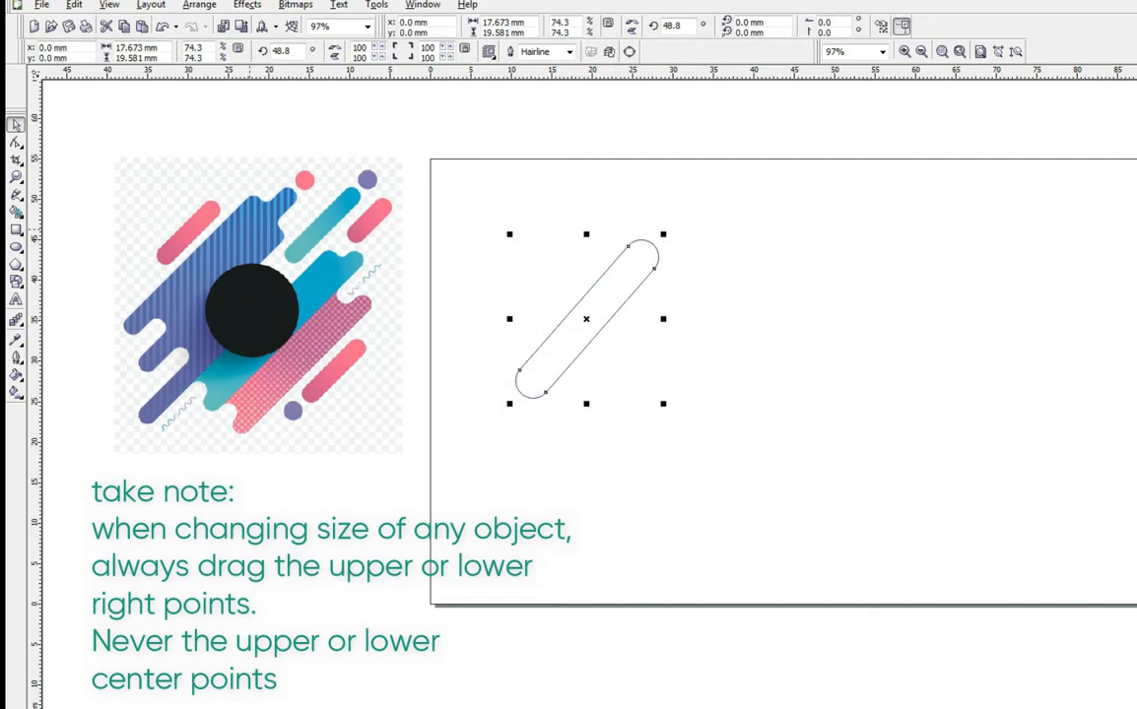
Step: Place a duplicate of the slanted capsule slightly below and to the right of the original, then deselect it
drag(588, 326, 639, 352)
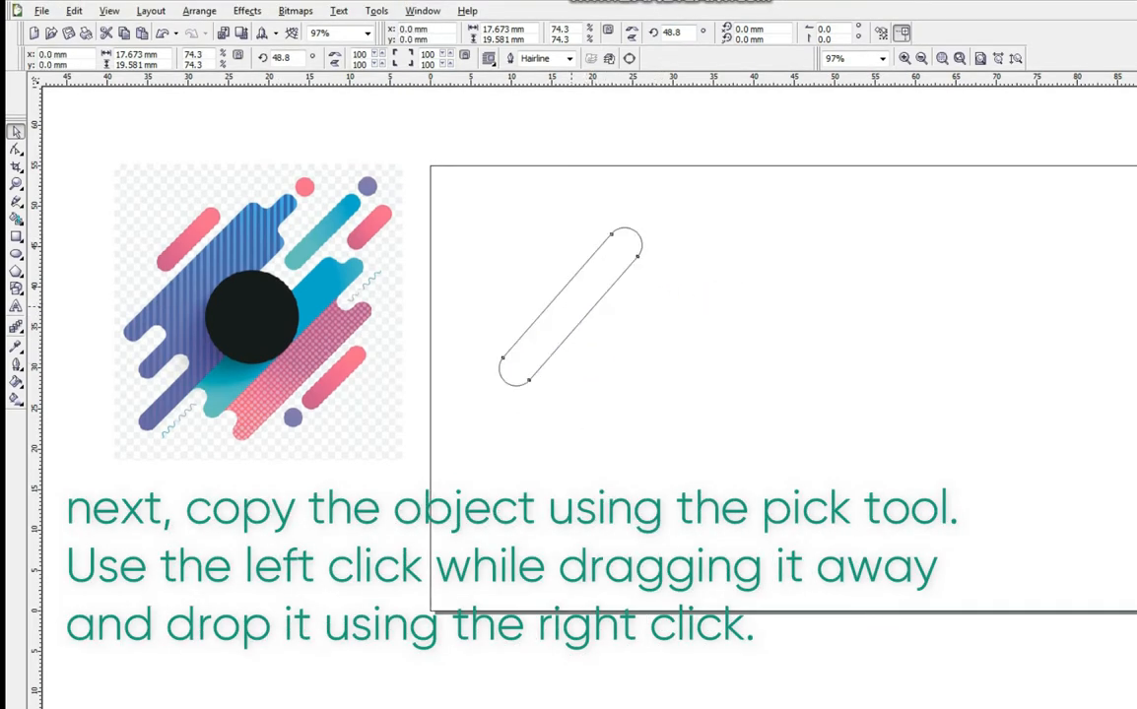
right_click(639, 353)
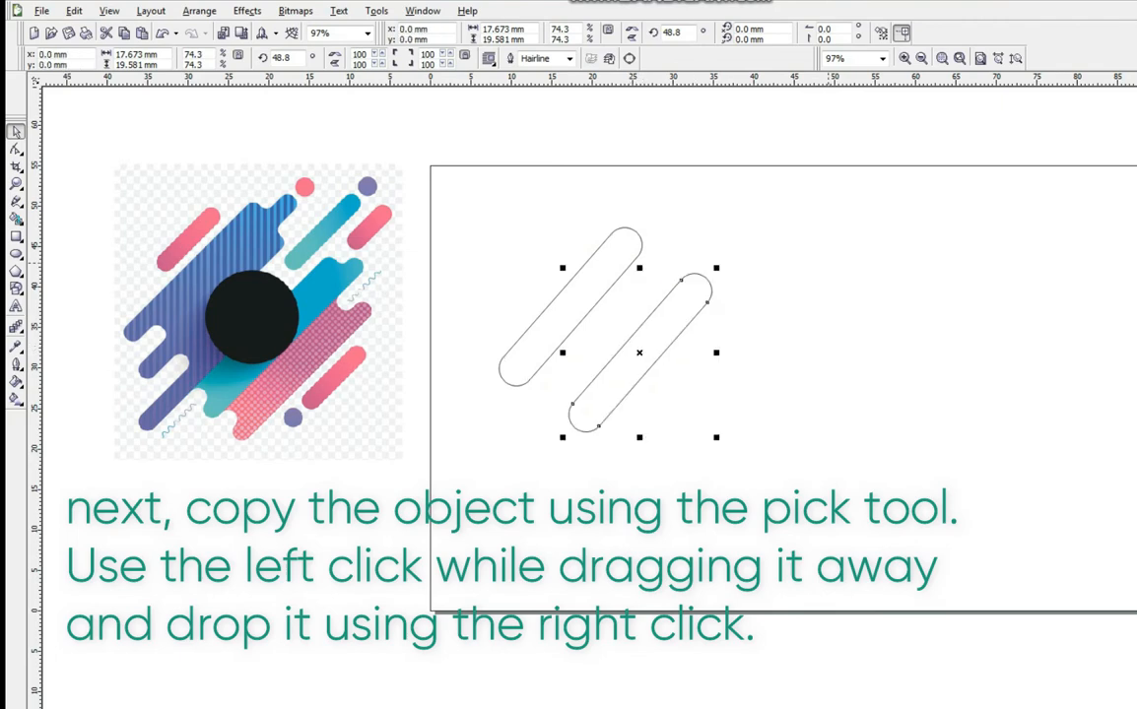
key(Escape)
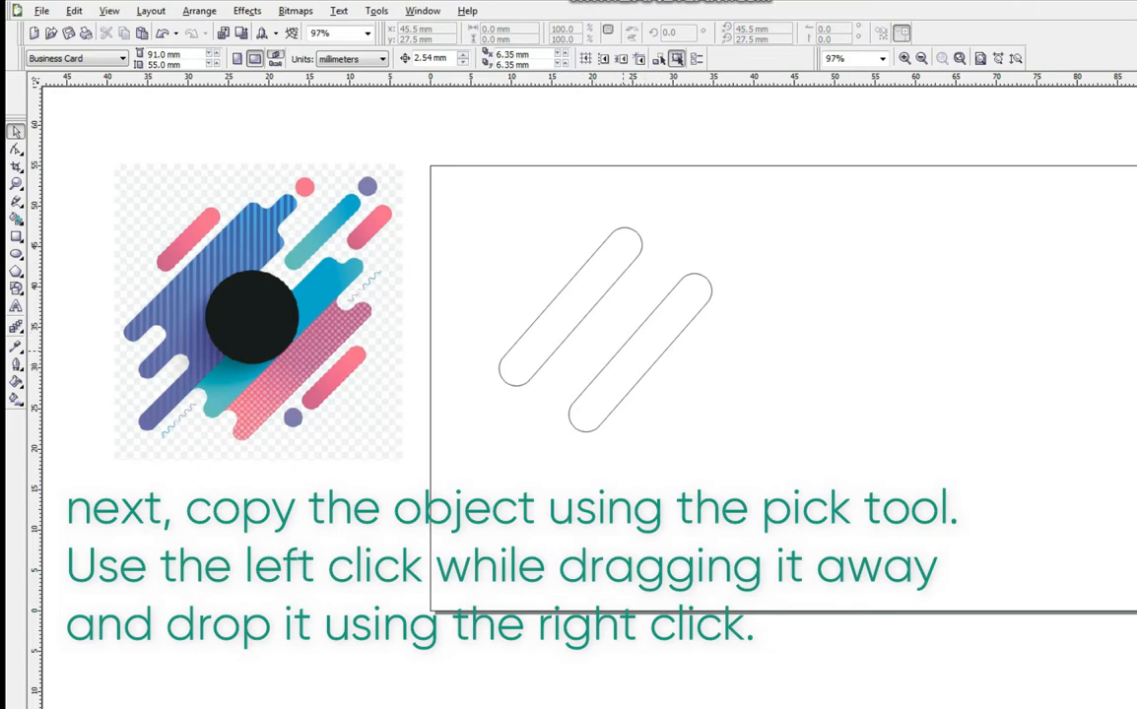
click(614, 353)
drag(613, 352, 683, 324)
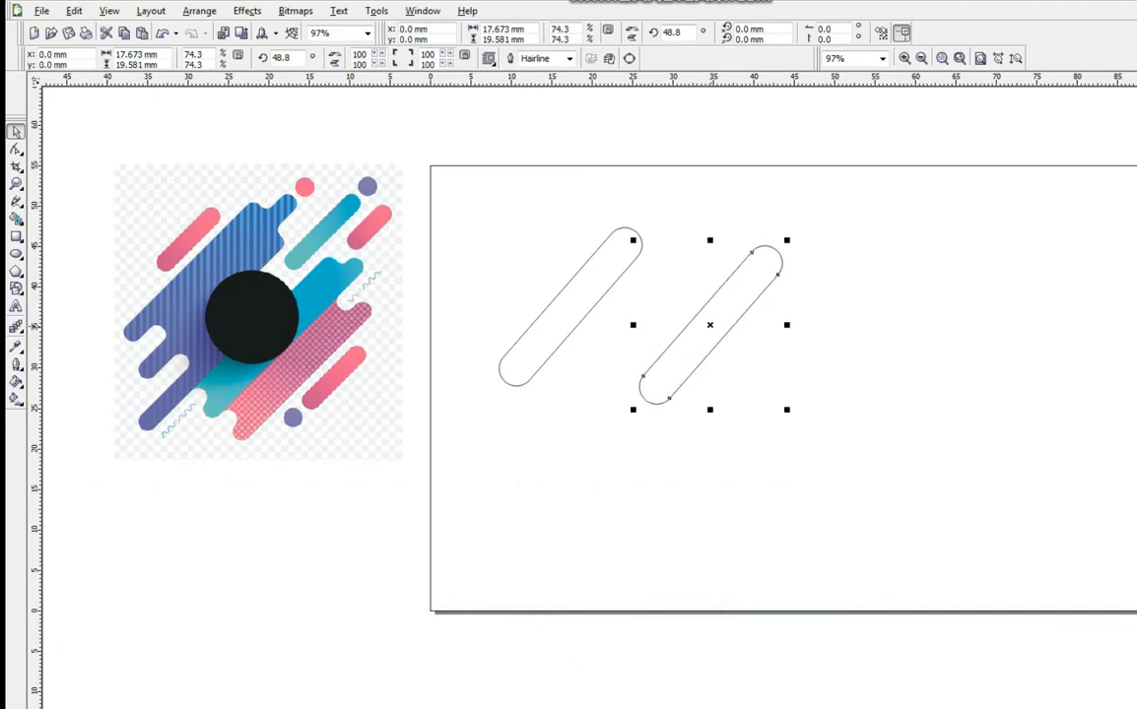
key(ctrl+z)
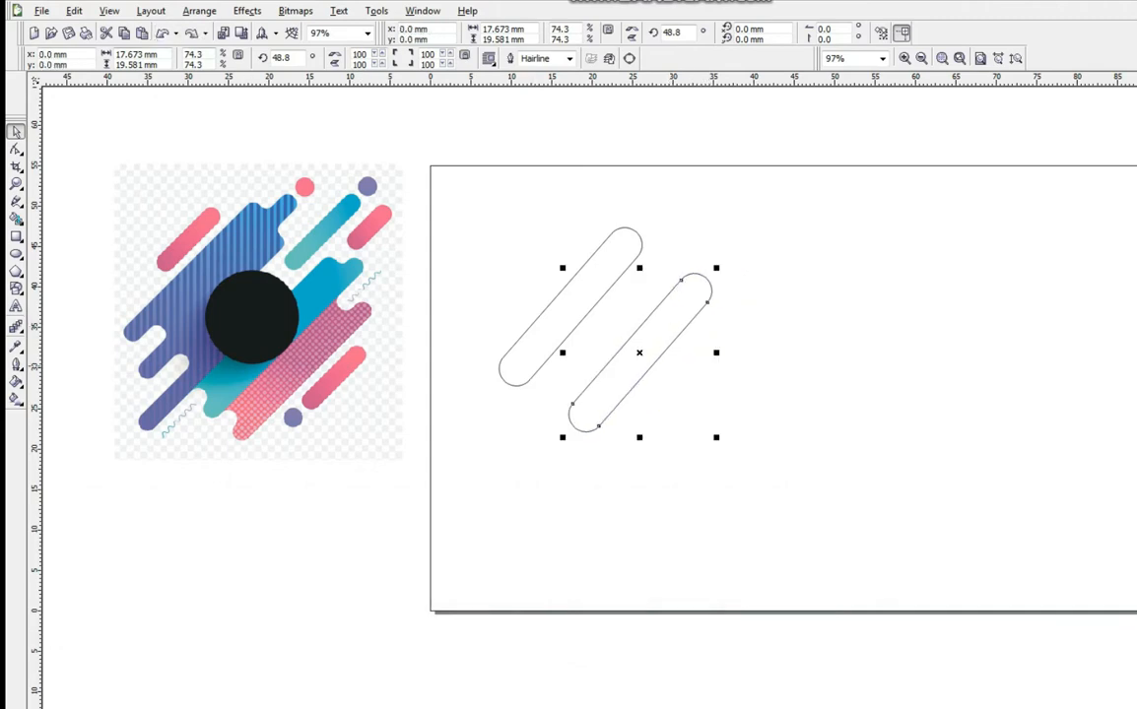
Step: Arrange overlapping slanted capsule copies beside the original and weld them into a single outline
mouse_move(639, 352)
mouse_down()
mouse_move(686, 335)
mouse_move(697, 394)
mouse_move(622, 450)
mouse_move(712, 405)
mouse_move(691, 377)
mouse_move(735, 329)
mouse_move(749, 348)
mouse_move(695, 365)
mouse_move(638, 455)
mouse_move(720, 416)
mouse_move(720, 403)
mouse_move(688, 459)
mouse_move(706, 410)
mouse_move(699, 419)
mouse_up()
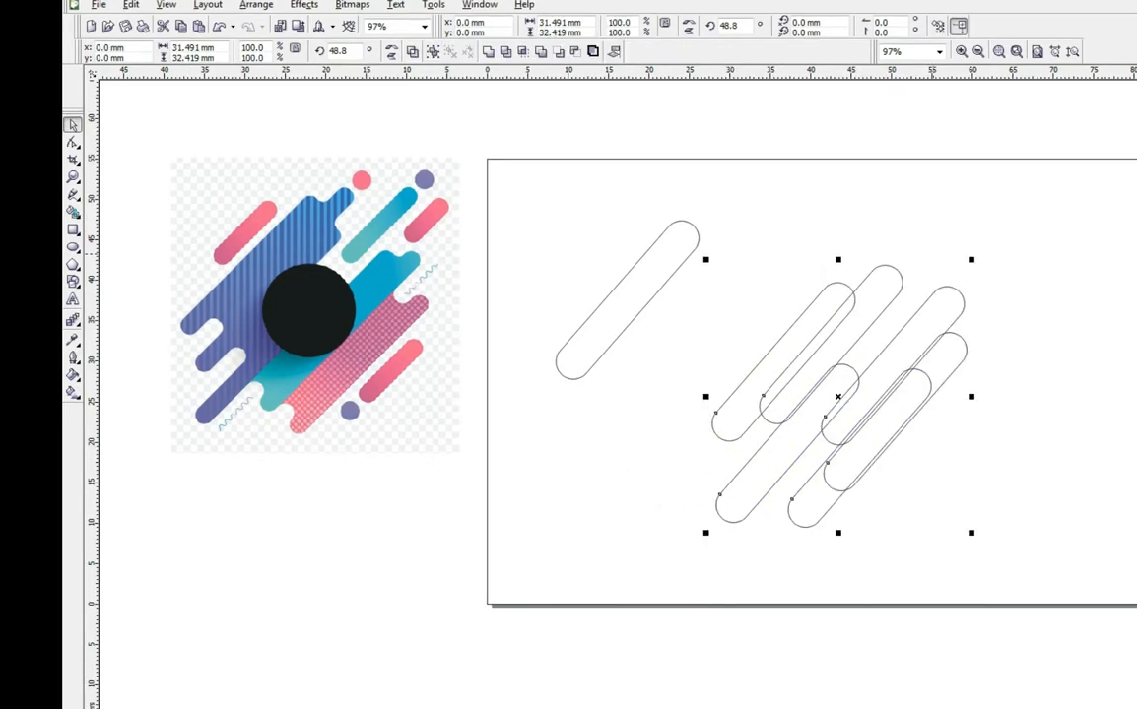
drag(1096, 236, 644, 559)
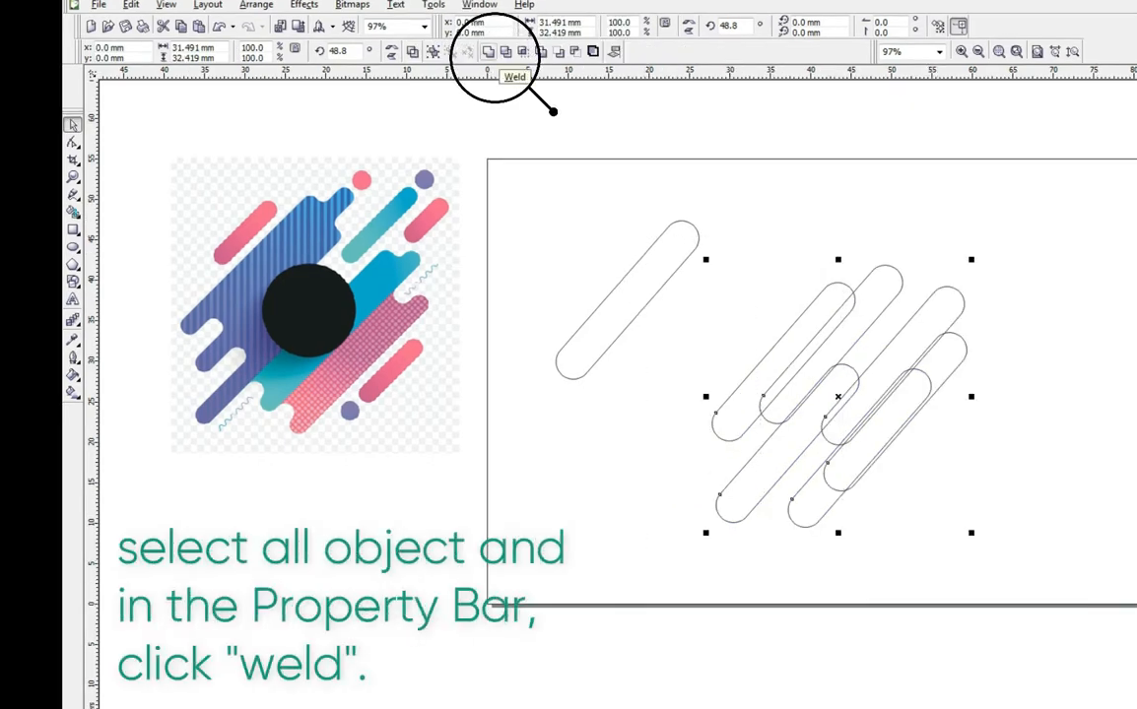
click(488, 51)
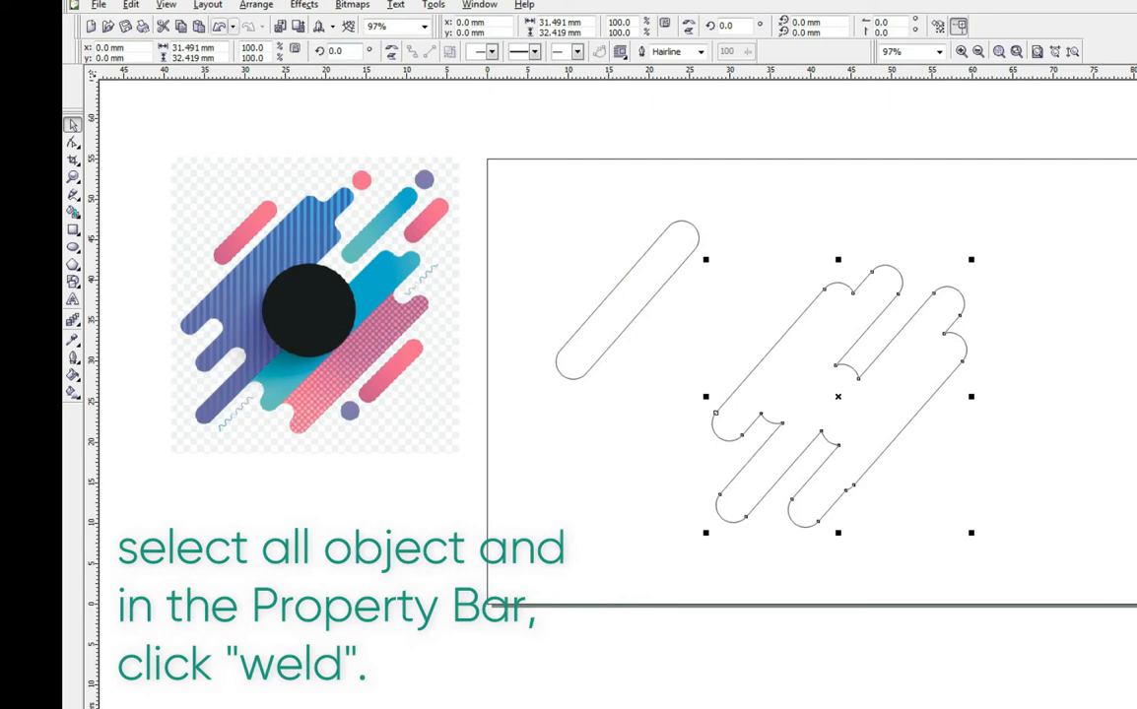
click(219, 26)
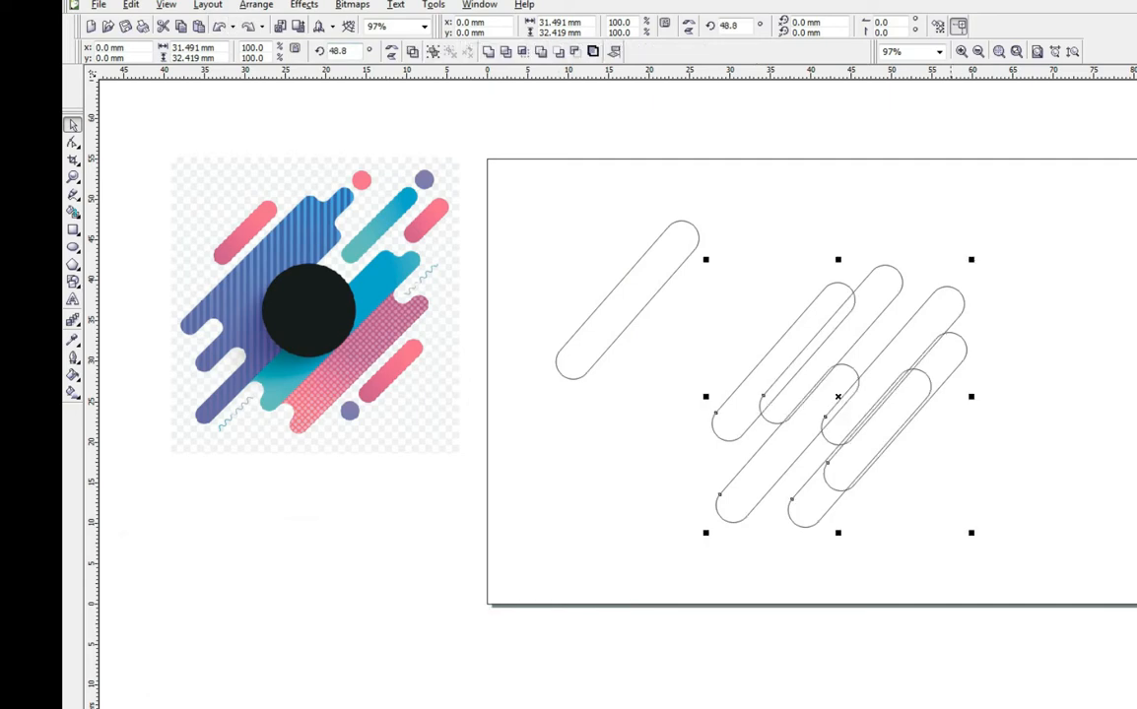
click(487, 52)
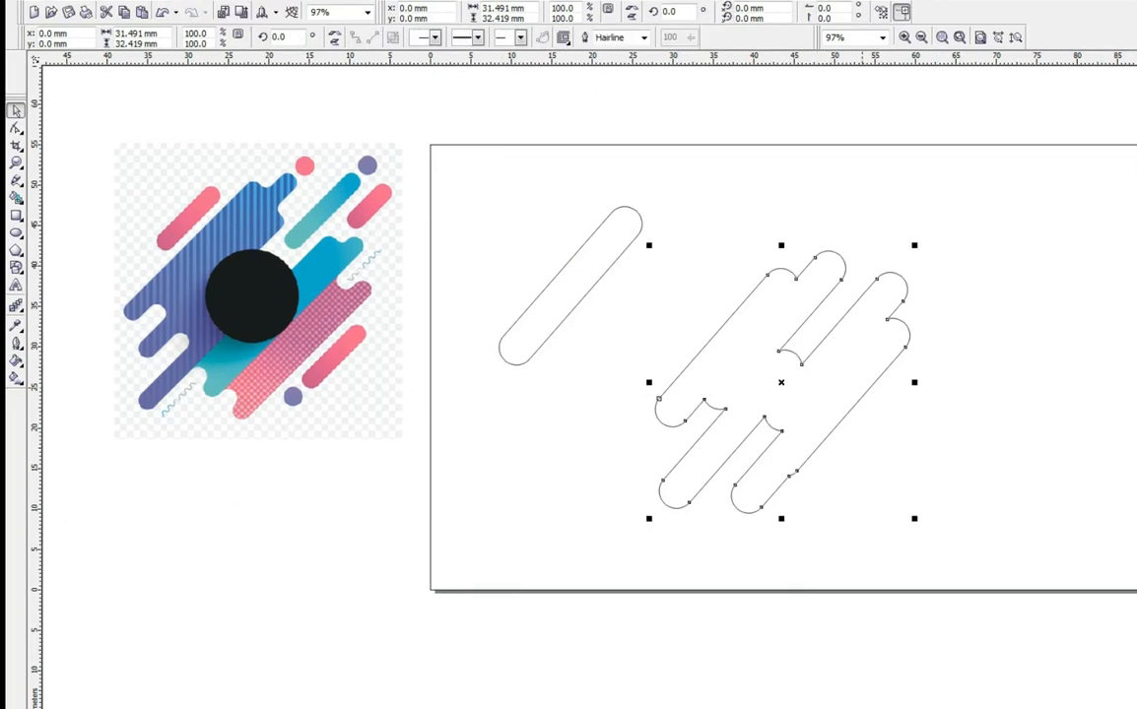
Step: Move the welded shape beside the original capsule and arrange copies around it, including a smaller capsule about 12 × 13 mm
drag(724, 325, 625, 296)
drag(762, 356, 752, 353)
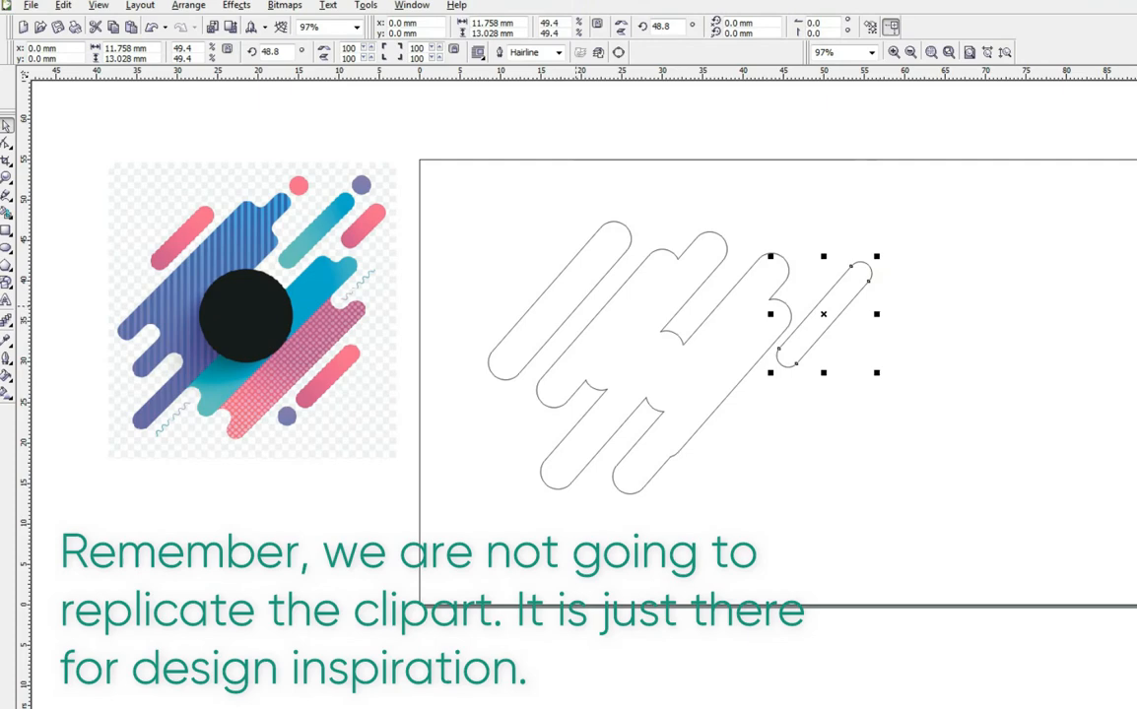
drag(577, 305, 750, 470)
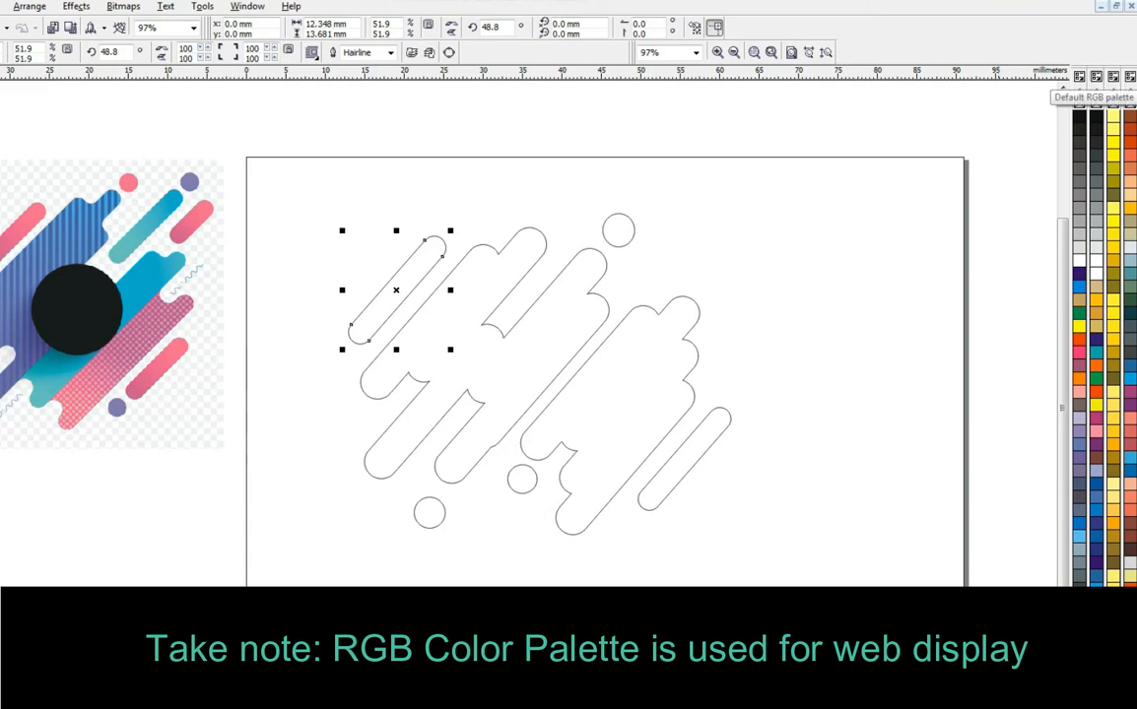
Step: Fill the small upper-left capsule with red and apply a linear gradient running from its lower end to its upper end
click(1078, 651)
click(1061, 457)
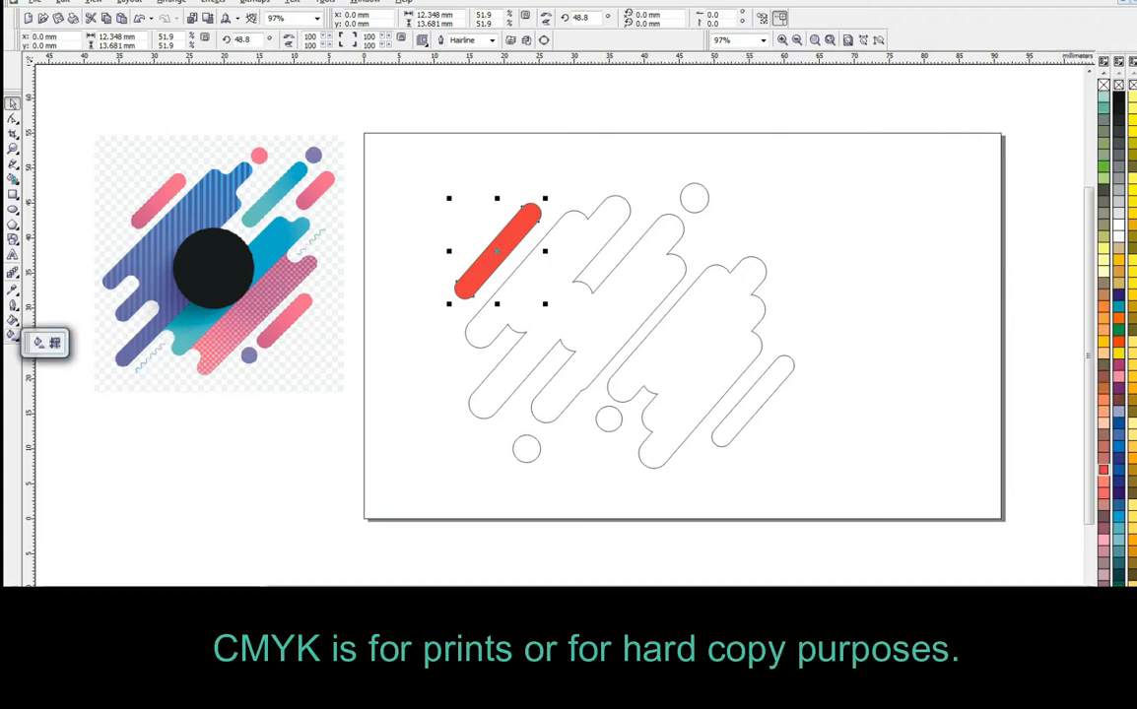
click(13, 335)
click(37, 342)
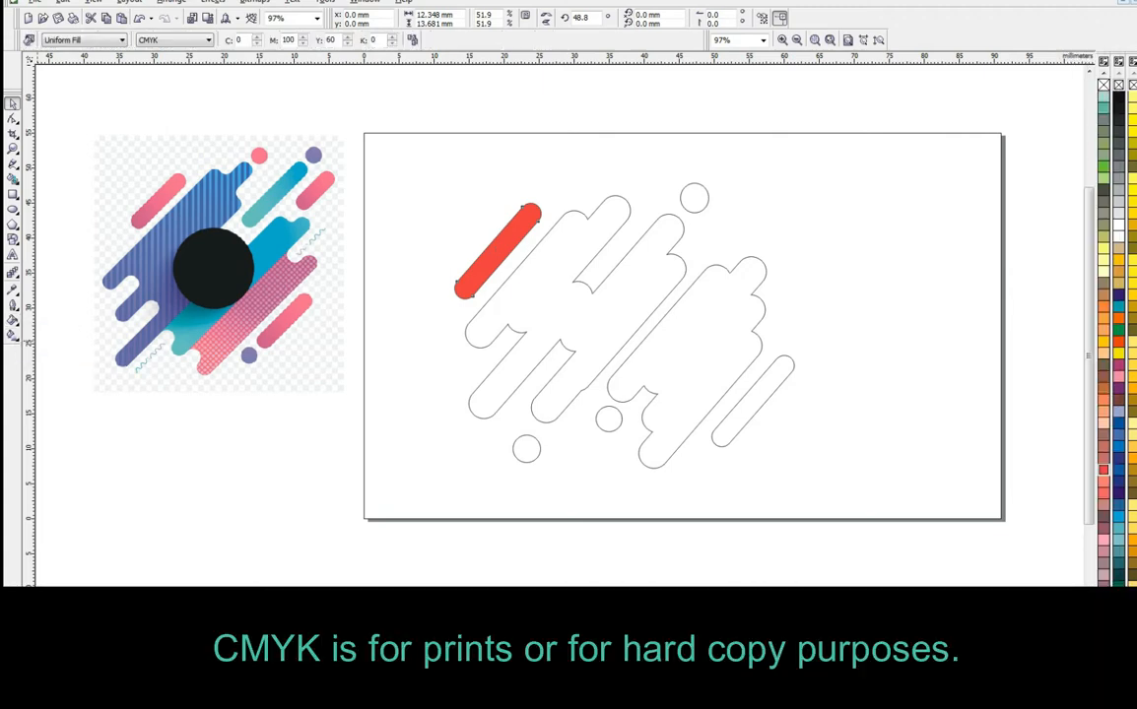
drag(468, 292, 533, 213)
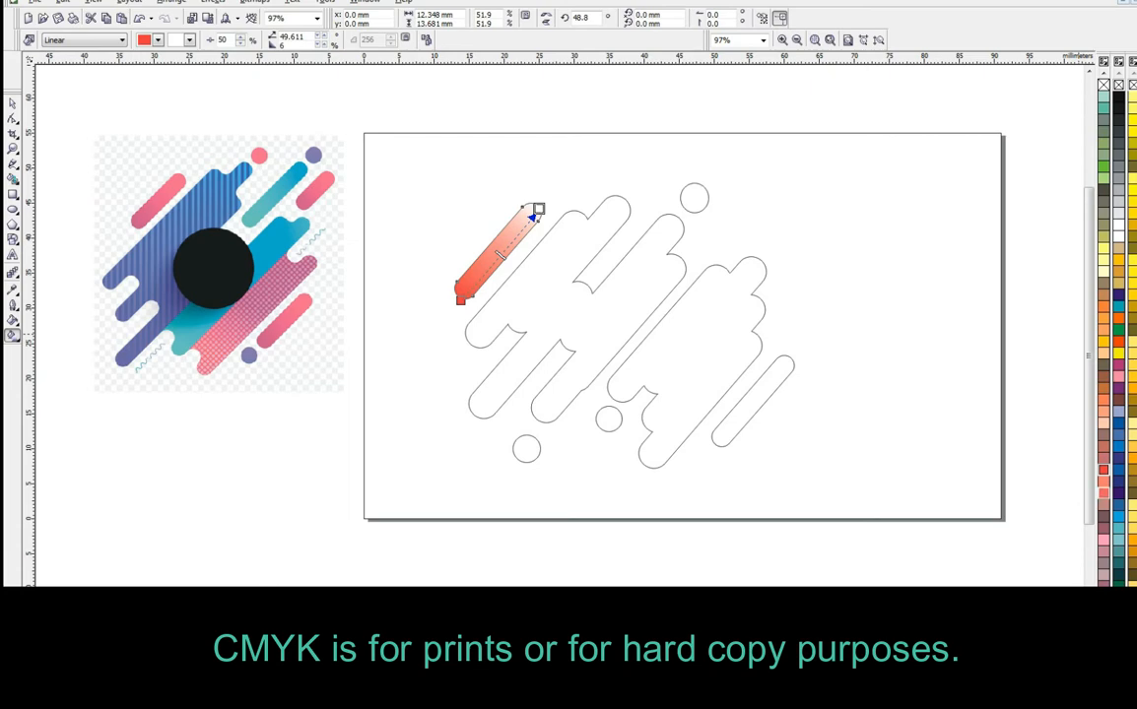
Step: Set the end colour of the capsule's gradient to a mauve pink
click(1103, 493)
click(1103, 482)
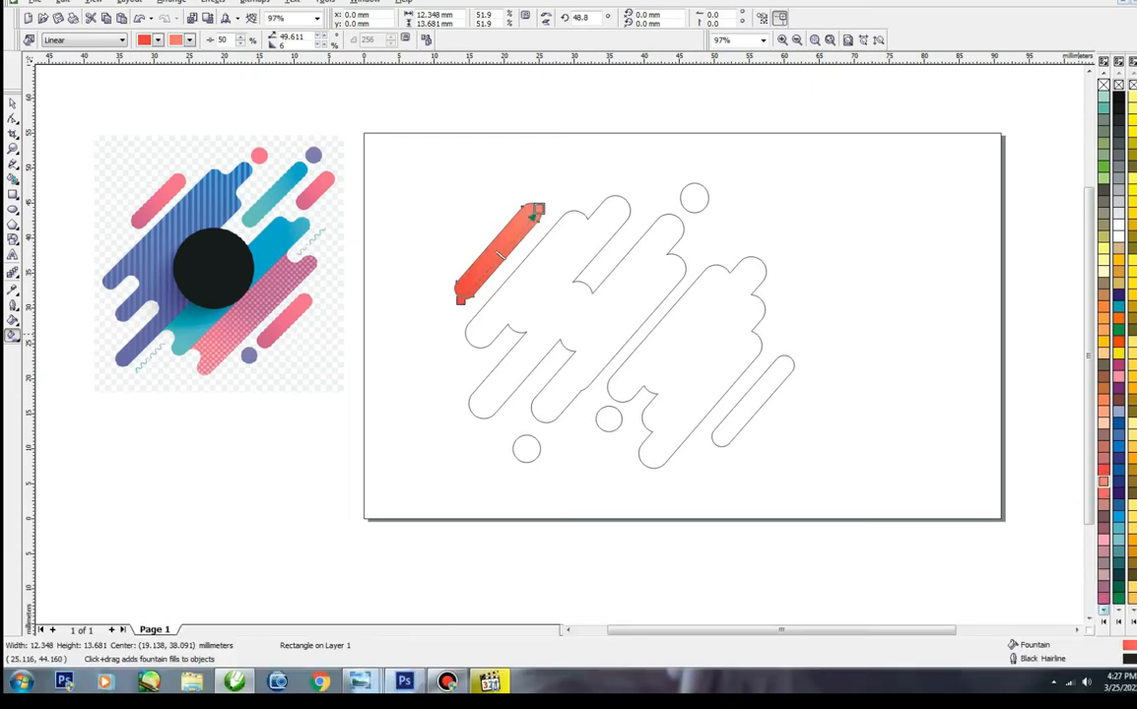
click(1103, 598)
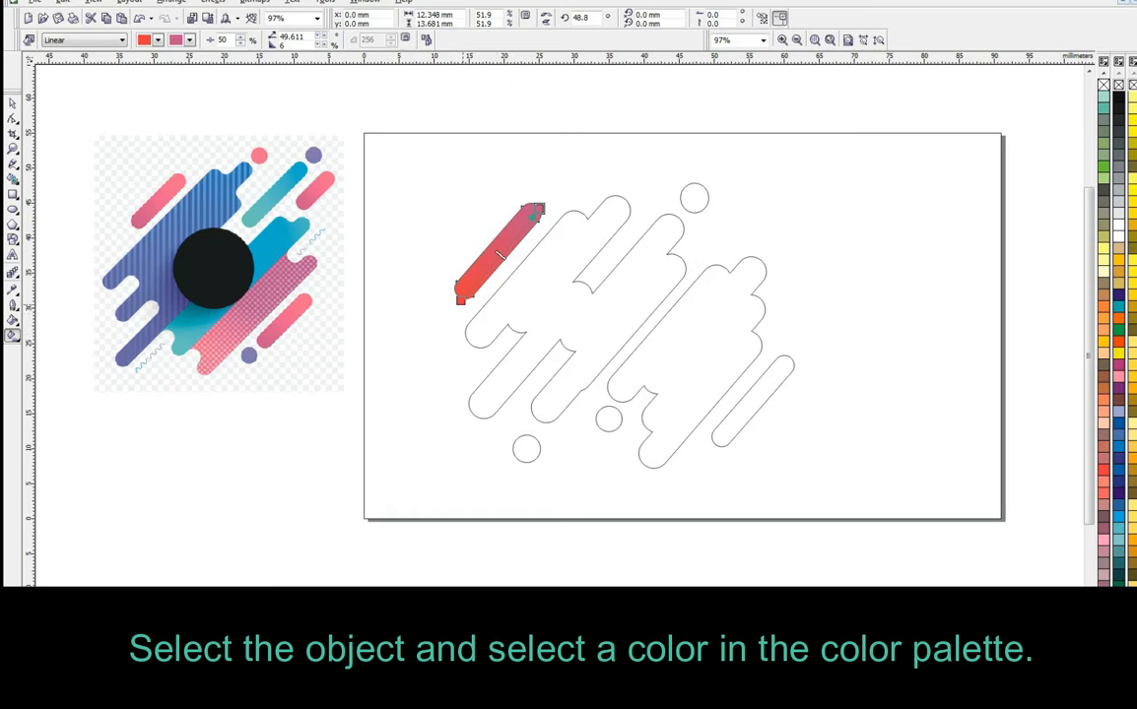
Step: Extend both ends of the red capsule's gradient slightly beyond the shape and deselect it
drag(460, 297, 444, 320)
drag(533, 212, 548, 191)
key(Escape)
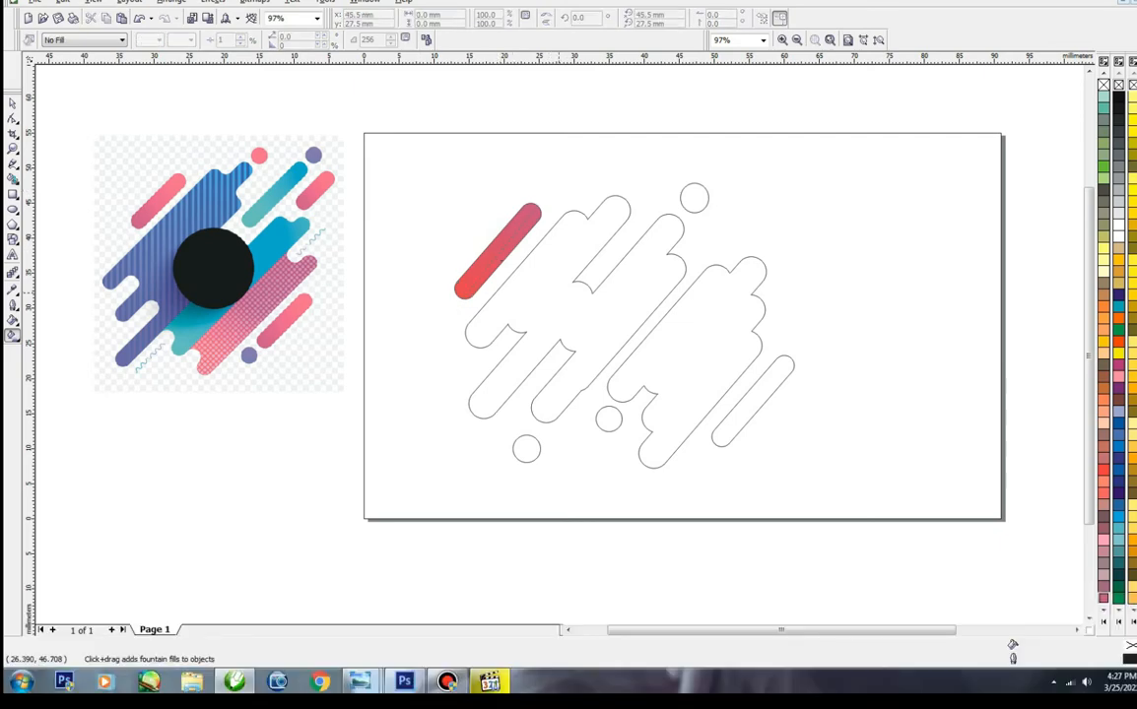
Step: Fill the large welded shape beside the red capsule with blue and apply a lower-left to upper-right linear gradient ending in slate blue
click(558, 292)
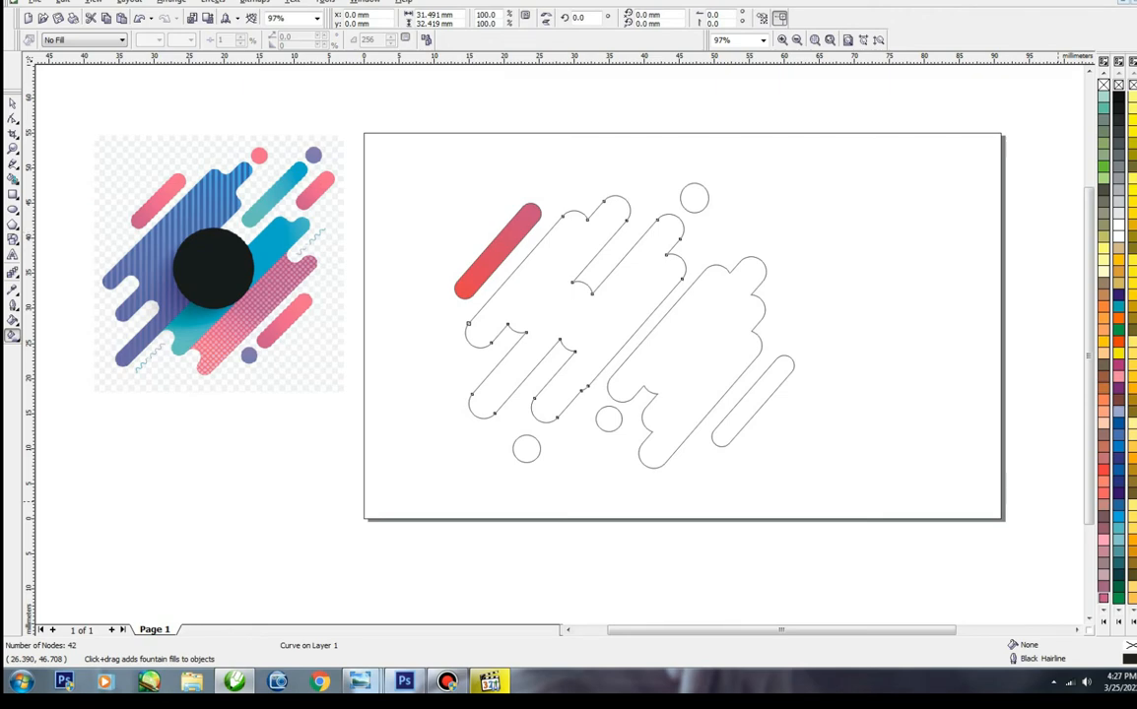
click(1103, 621)
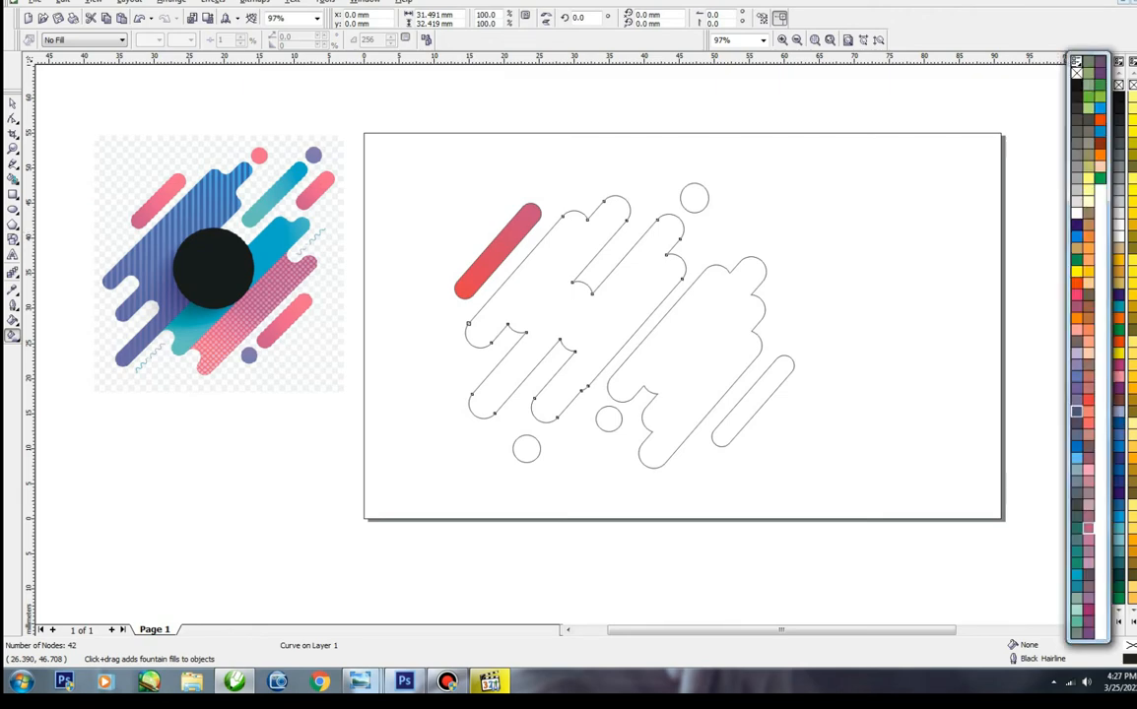
click(1077, 237)
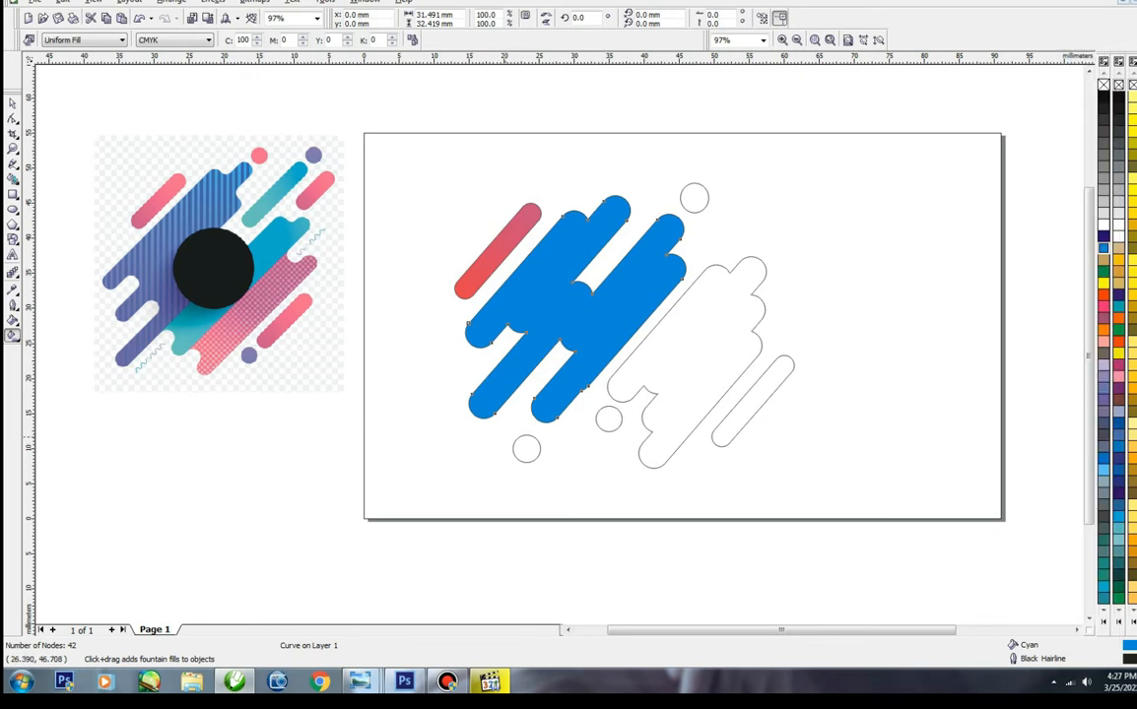
mouse_move(500, 434)
mouse_down()
mouse_move(574, 219)
mouse_move(672, 197)
mouse_up()
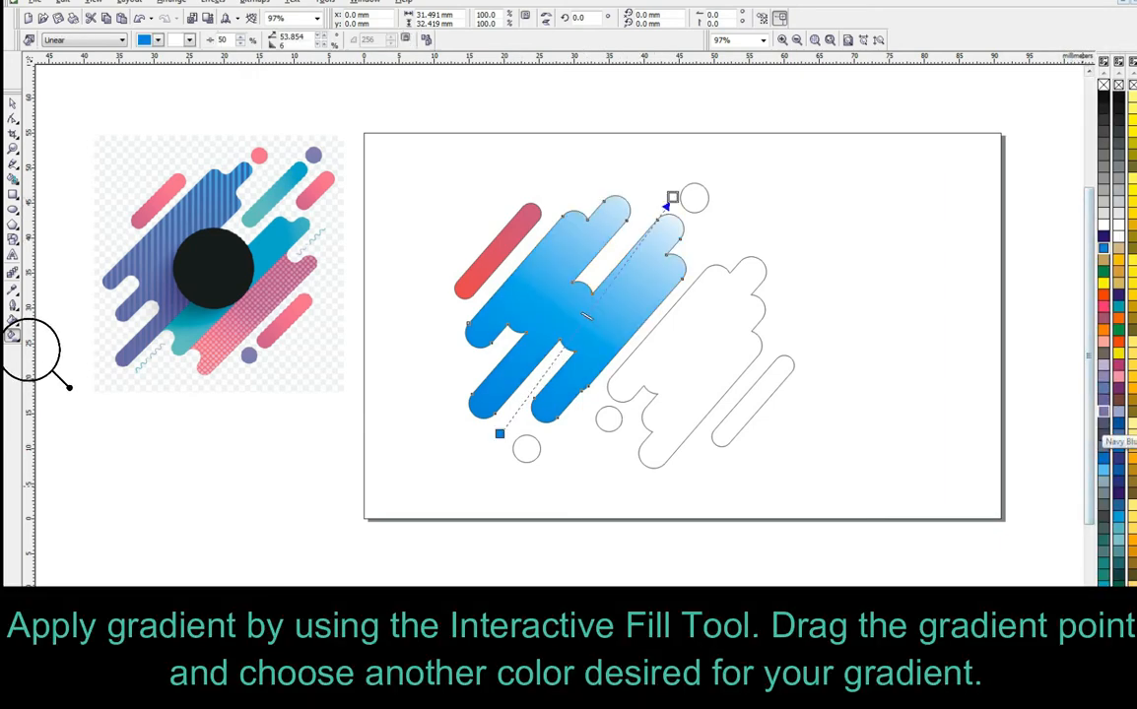
click(1103, 388)
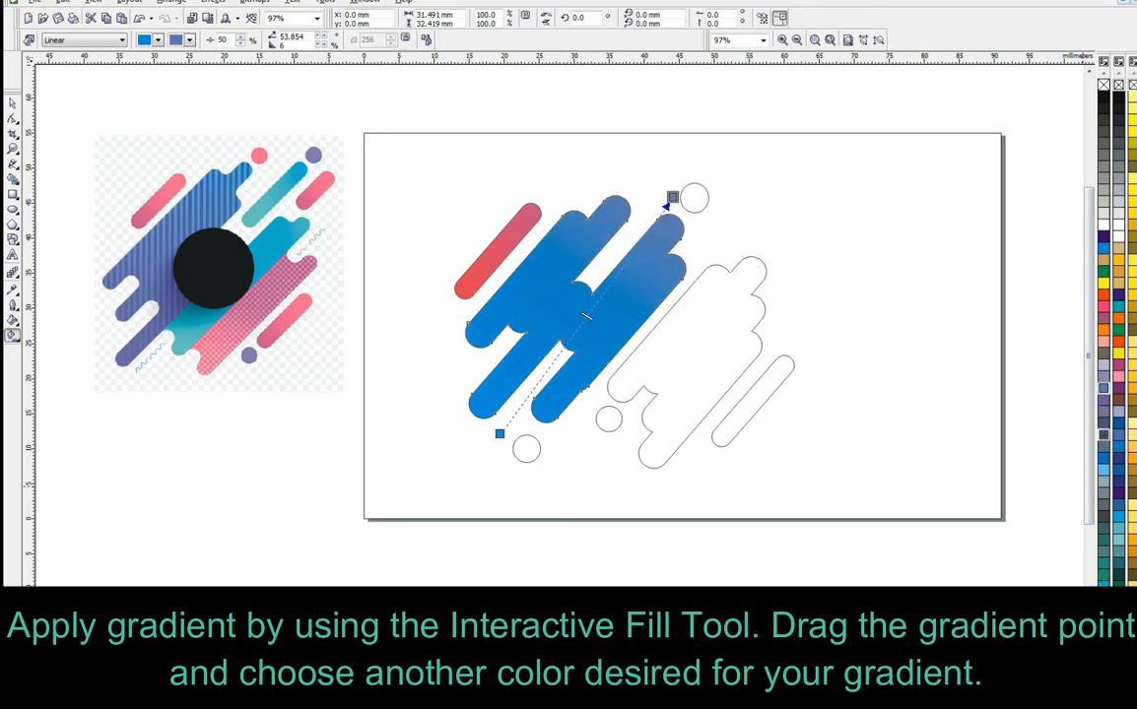
Step: Try brown, purple and dark violet as the end colour of the large welded shape's gradient
click(1104, 645)
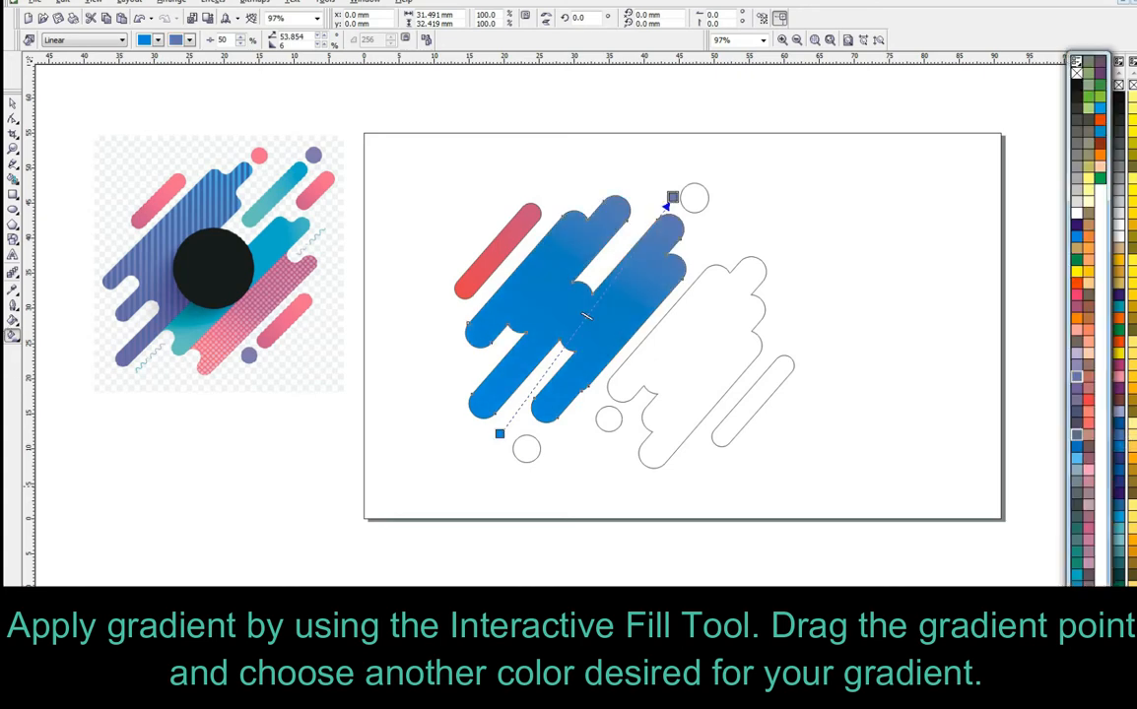
click(1099, 143)
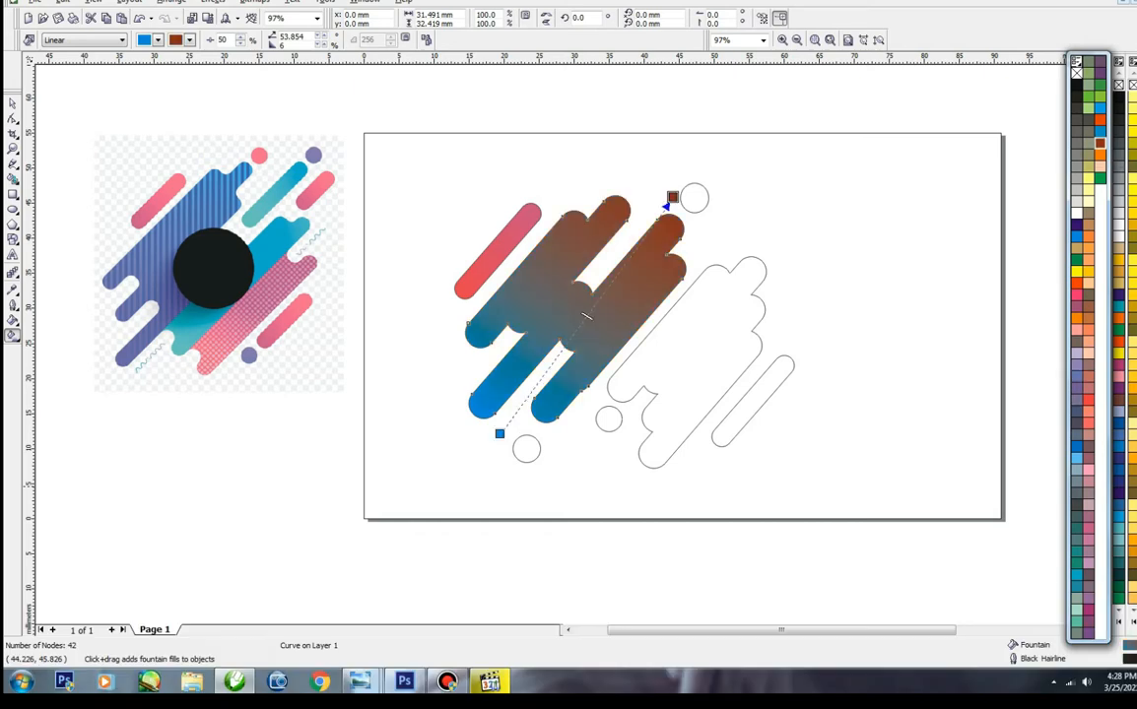
click(1099, 143)
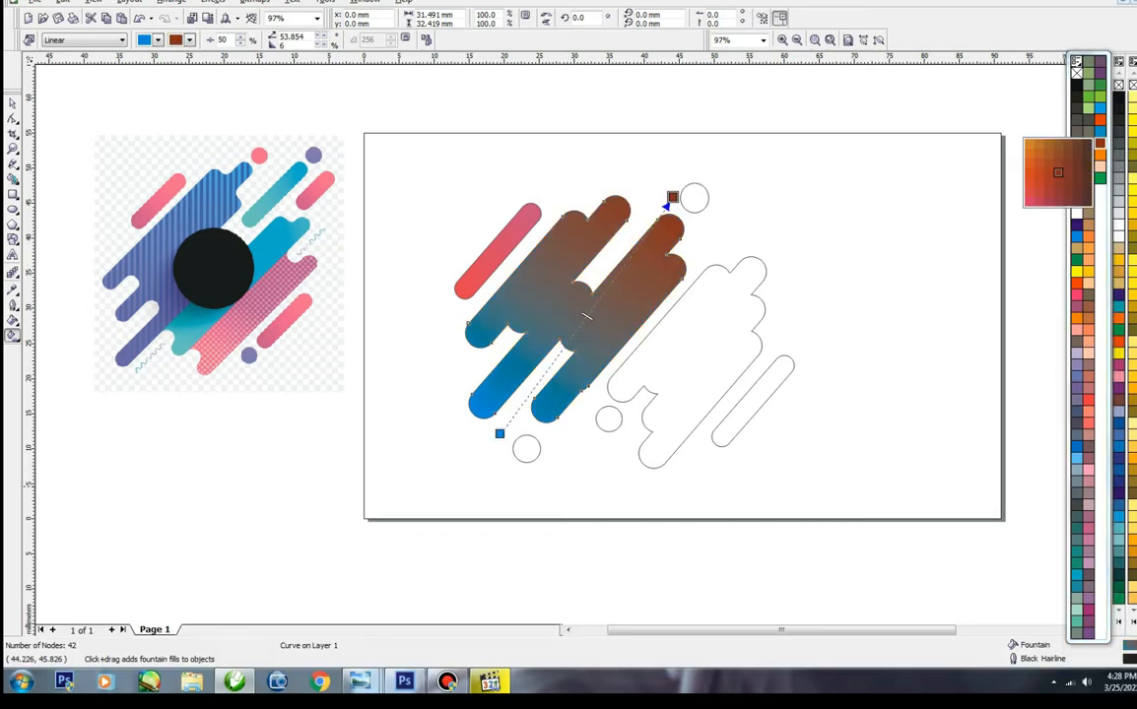
click(1100, 143)
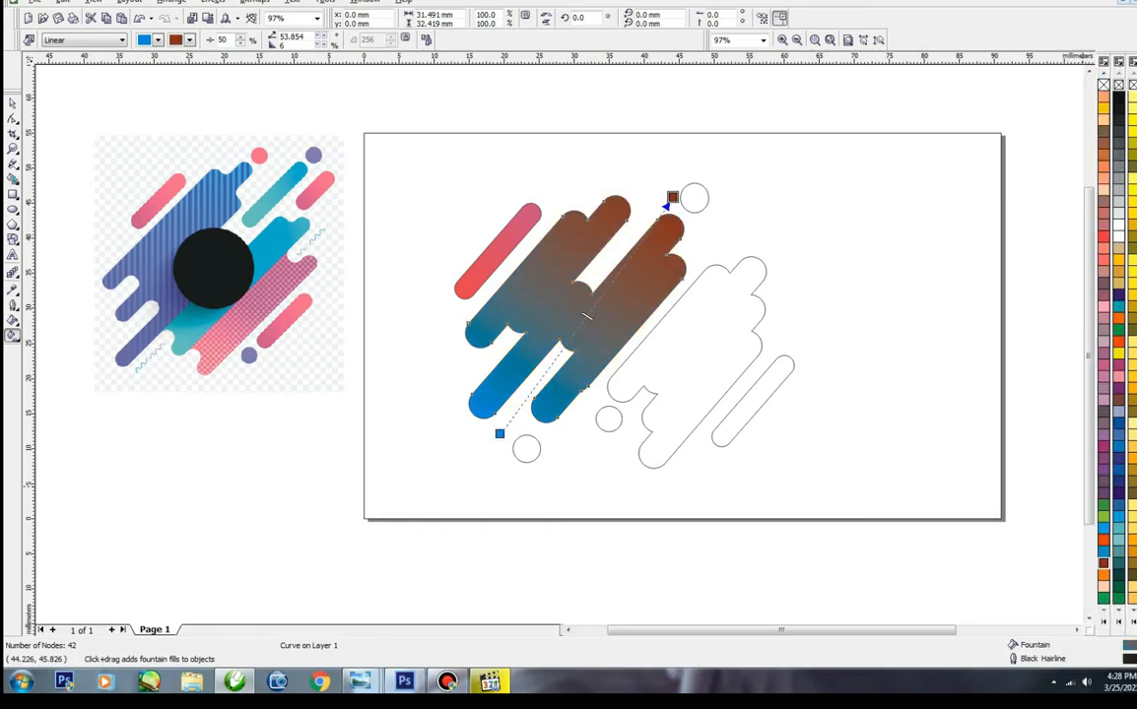
click(1103, 492)
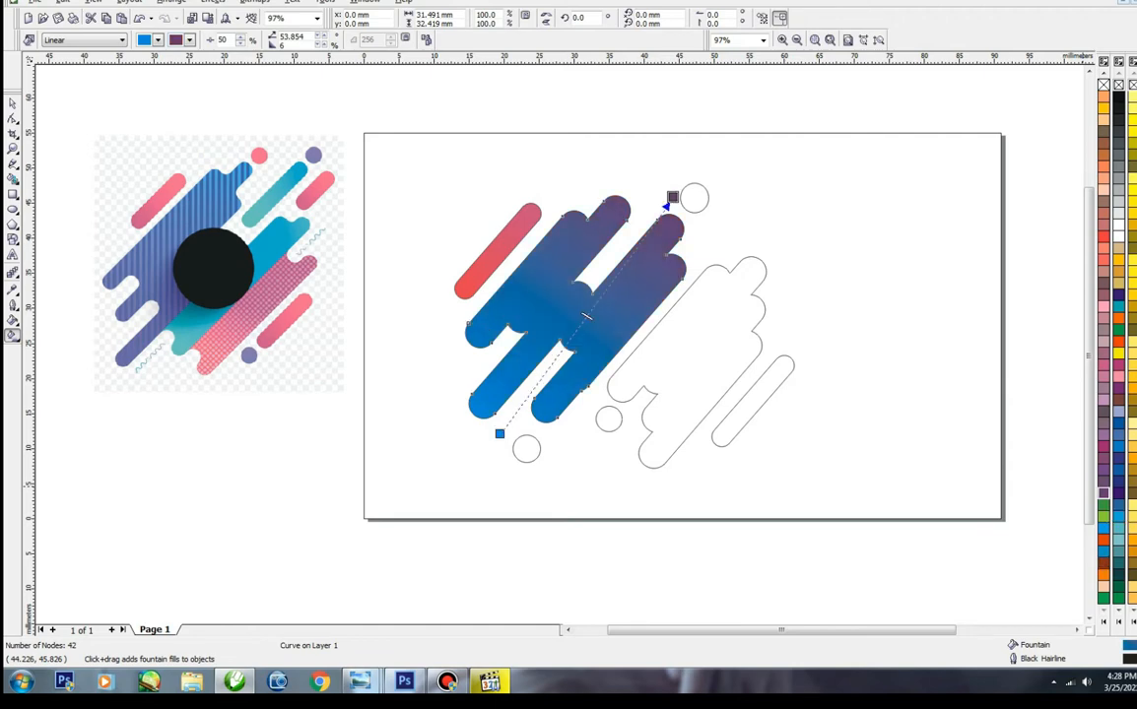
click(1103, 492)
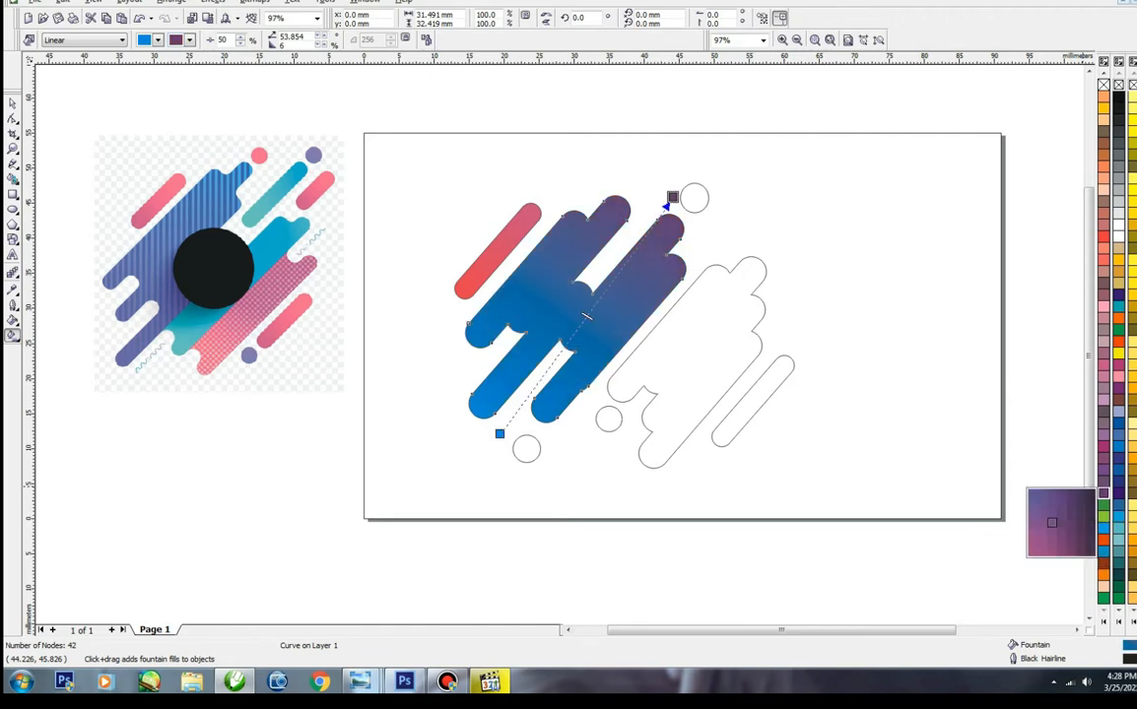
click(1080, 512)
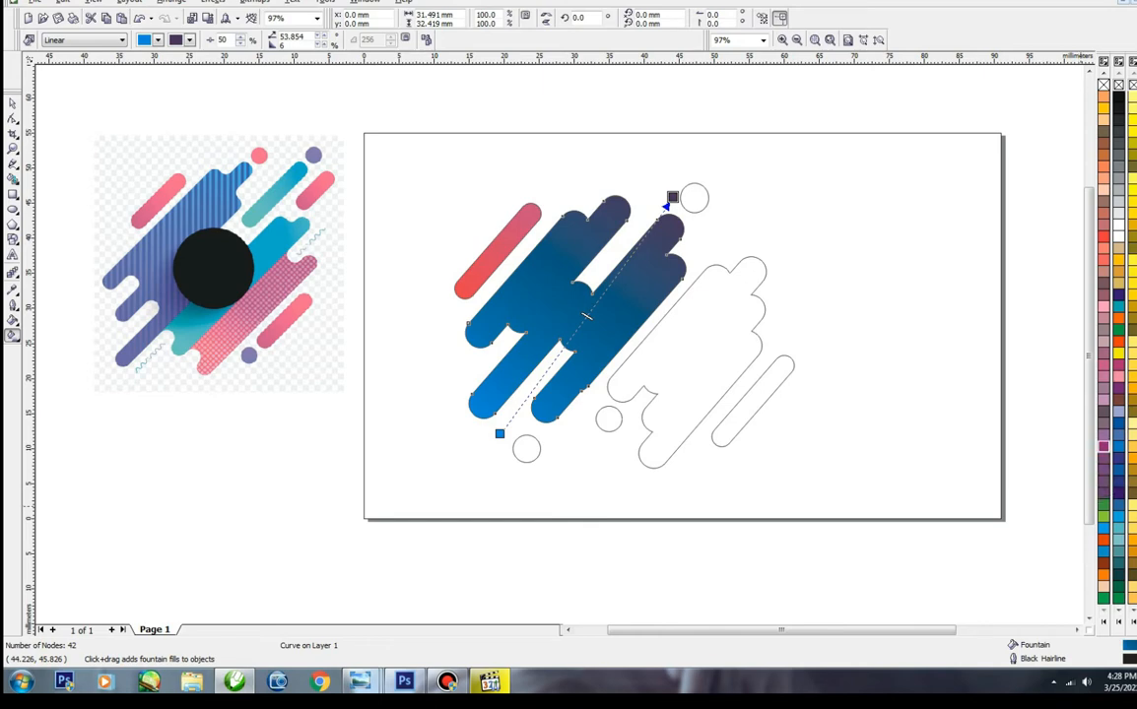
Step: Set the large welded shape's gradient end colour to magenta and move both gradient ends farther outside the shape
click(1104, 446)
click(1050, 458)
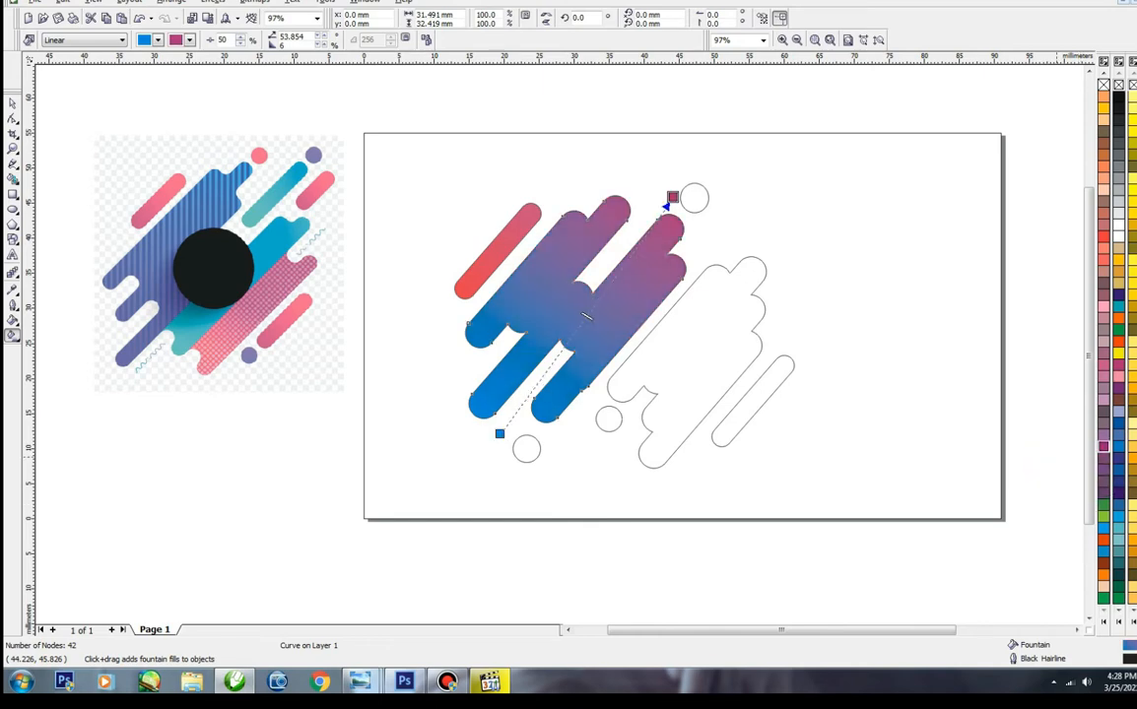
drag(500, 433, 466, 450)
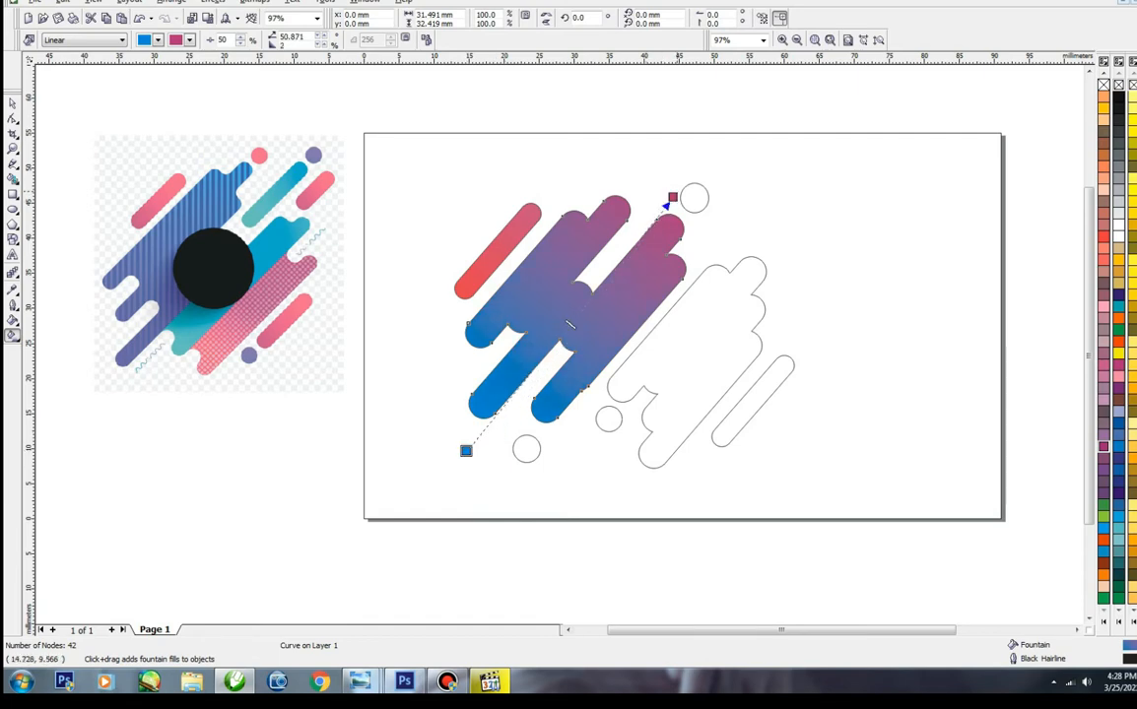
drag(673, 198, 697, 174)
Step: Fill the second, unfilled welded shape with light blue and apply a diagonal linear gradient ending in yellow-green
click(687, 359)
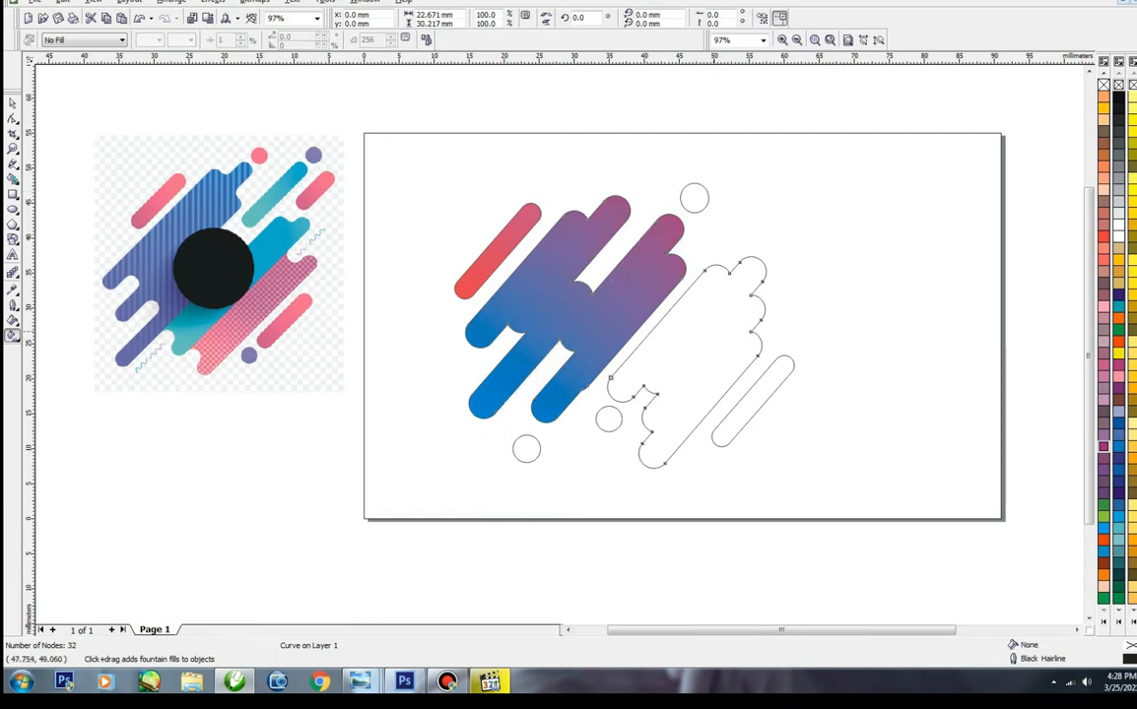
click(1103, 527)
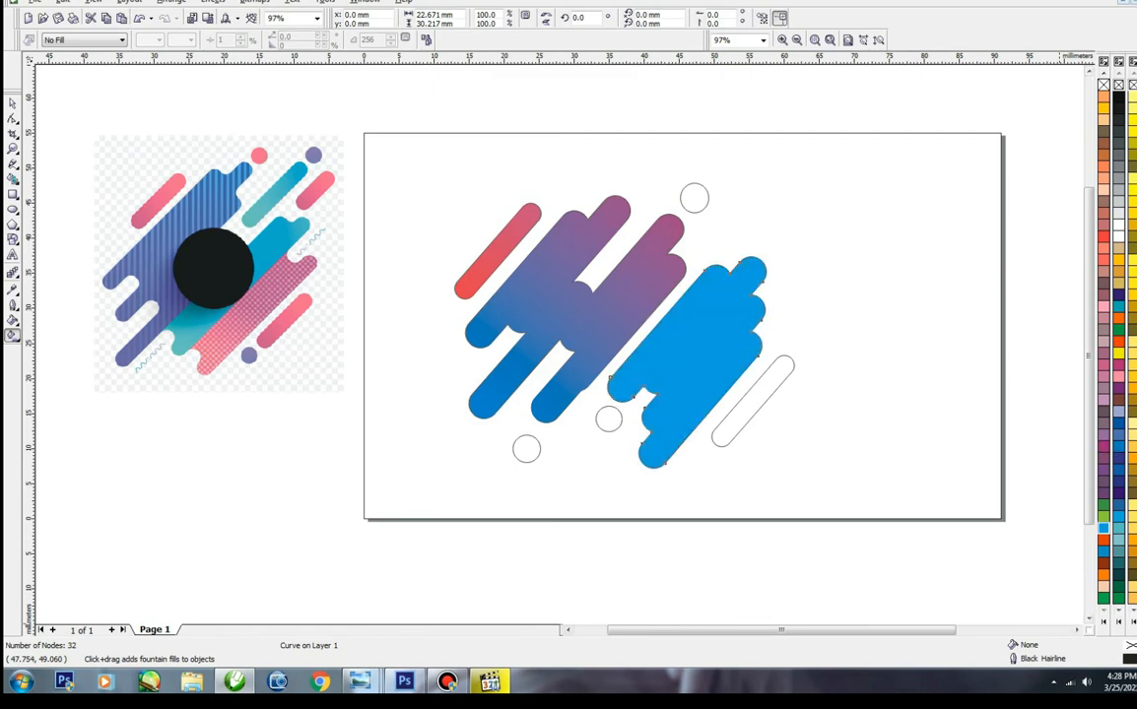
drag(608, 463, 800, 221)
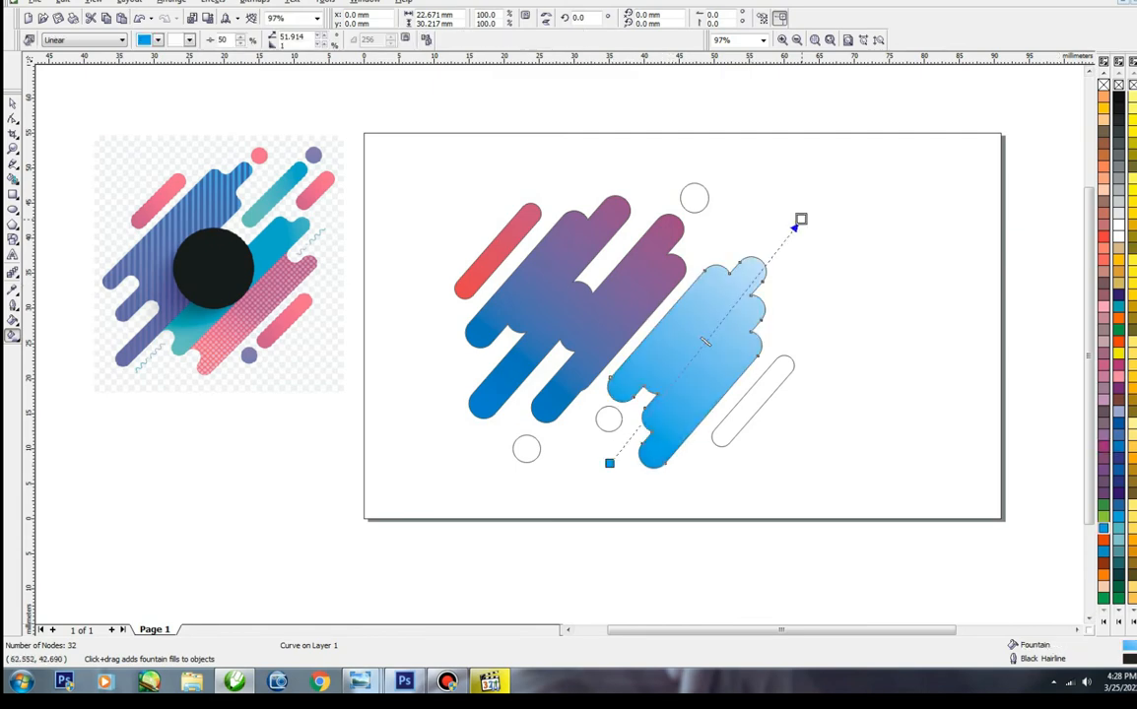
click(1103, 516)
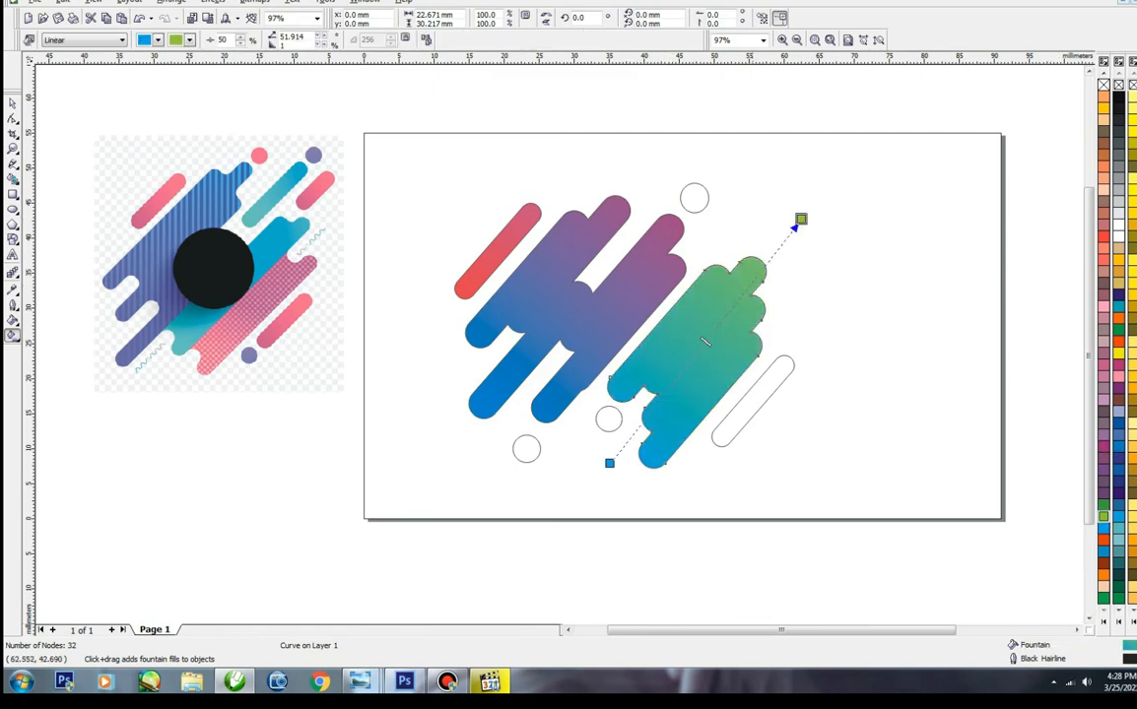
Step: Reverse the second welded shape's gradient to run from blue at its upper end to green at its lower end, with both ends near the shape
drag(809, 216, 583, 471)
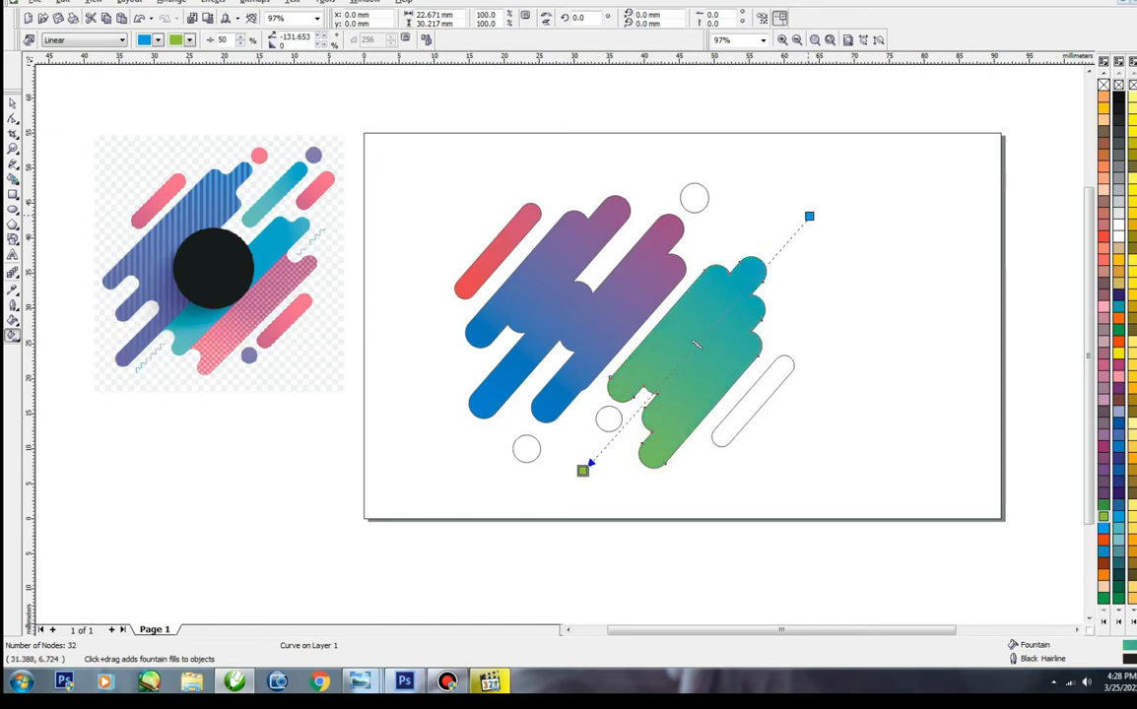
drag(809, 215, 767, 257)
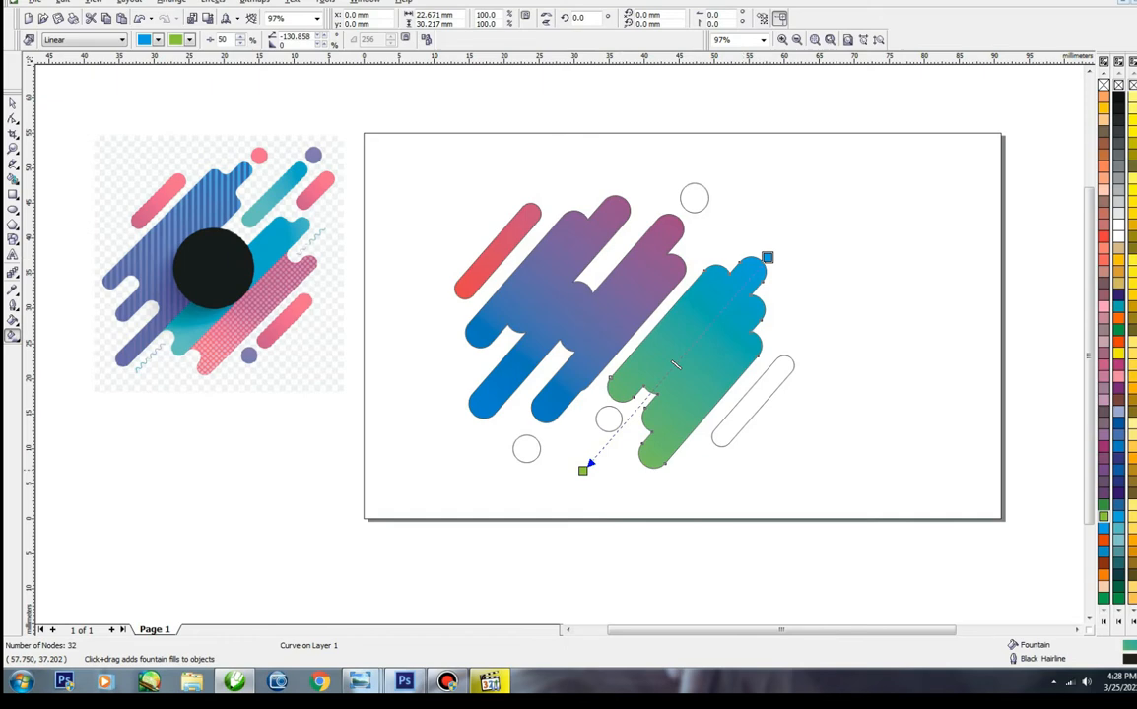
drag(583, 470, 629, 429)
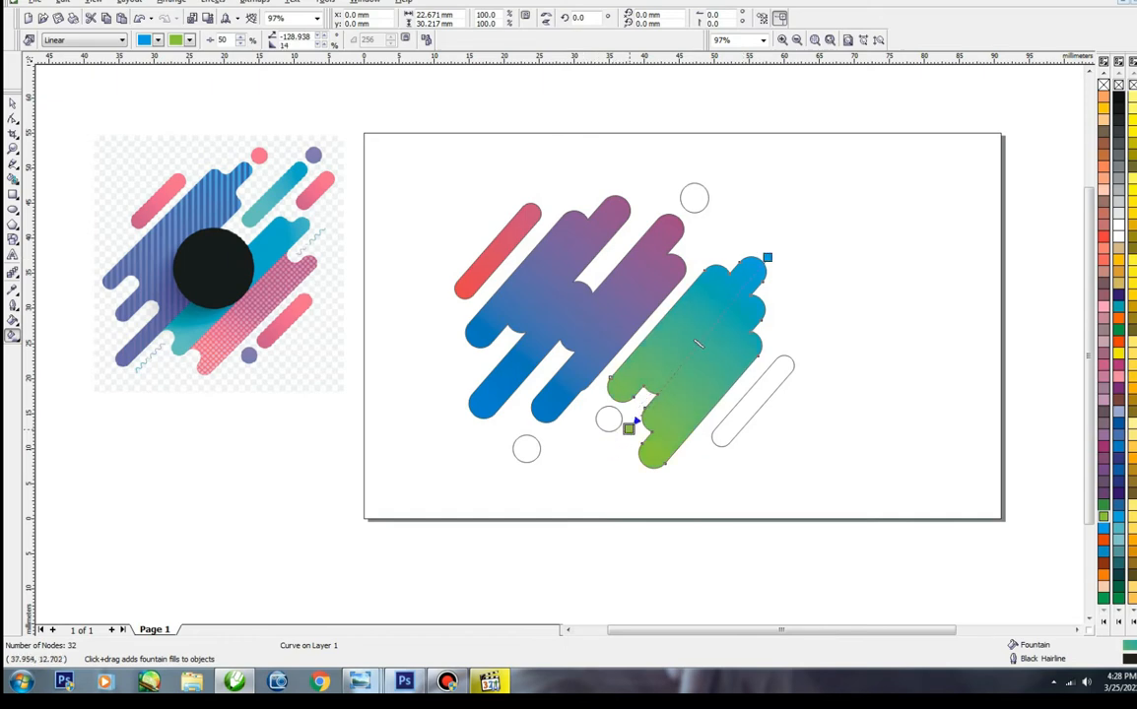
Step: Fill the small lower-right capsule with magenta and apply a linear gradient along its length ending in light pink at the upper end
click(724, 442)
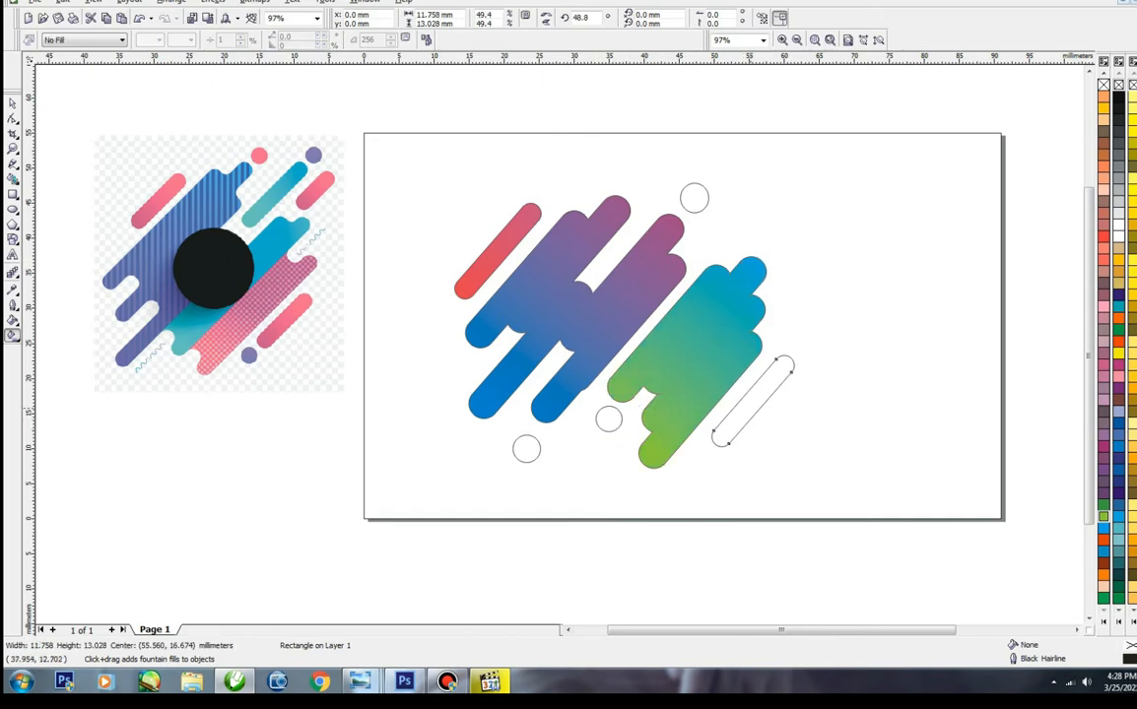
click(1103, 446)
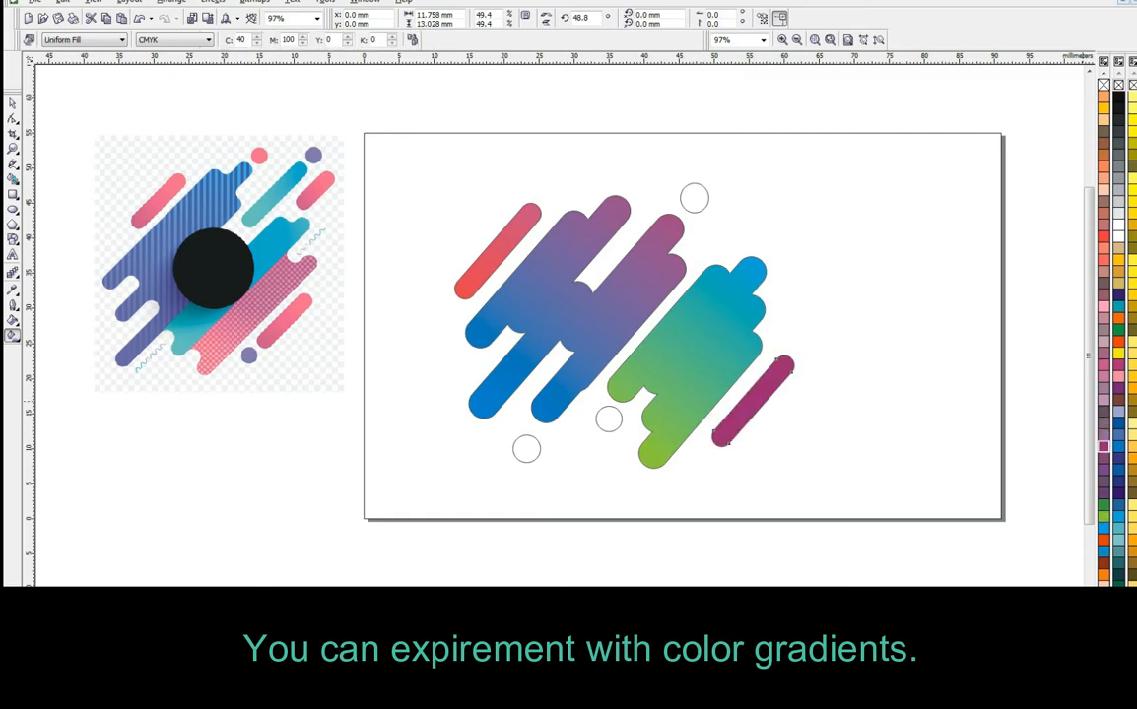
drag(722, 471, 794, 367)
click(1103, 306)
click(12, 103)
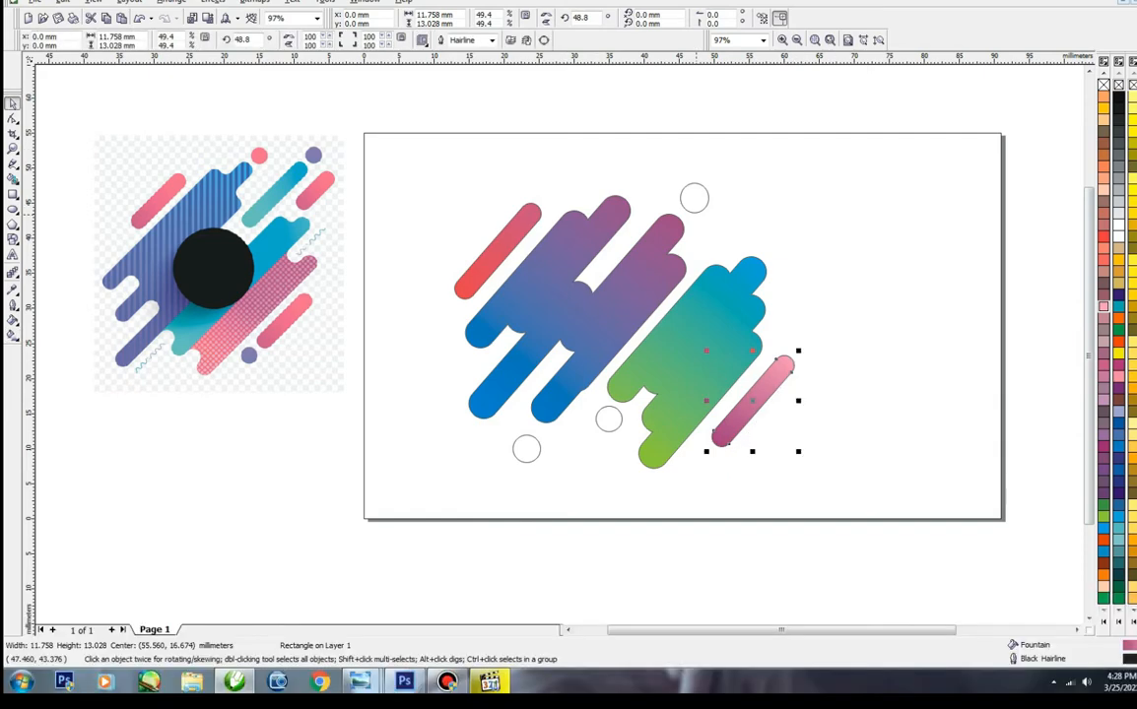
Step: Fill the upper circle with Hot Pink, the lower-left circle with magenta and the circle between the welded shapes with green
click(697, 214)
click(692, 210)
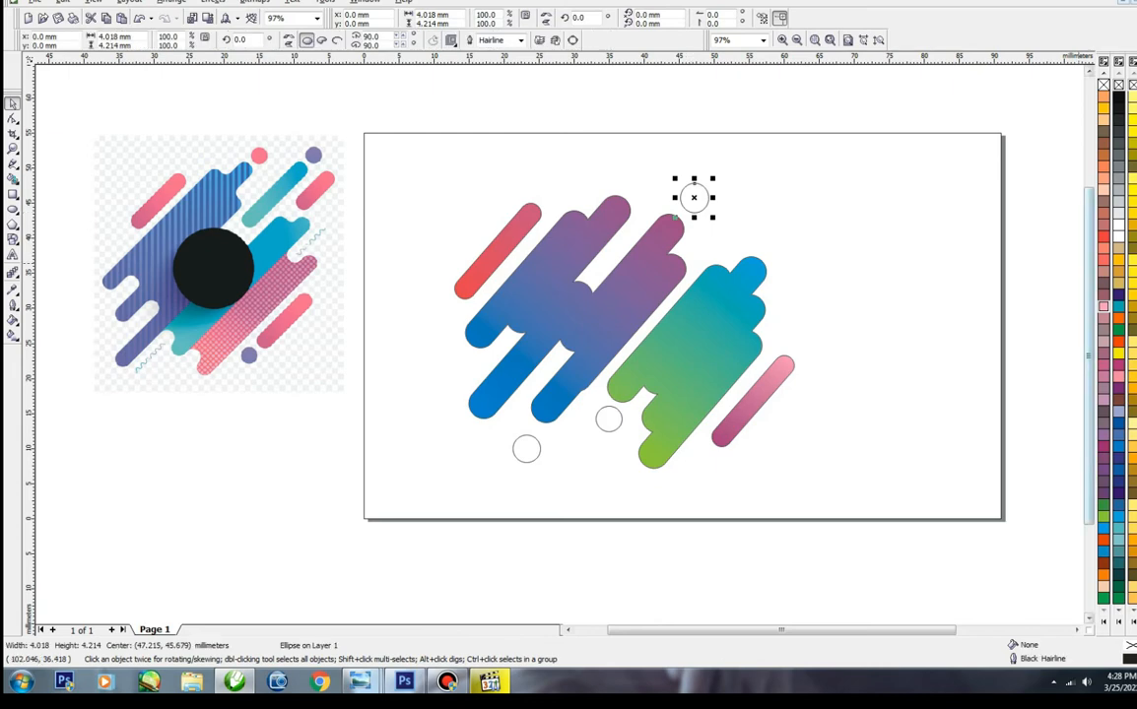
click(1104, 260)
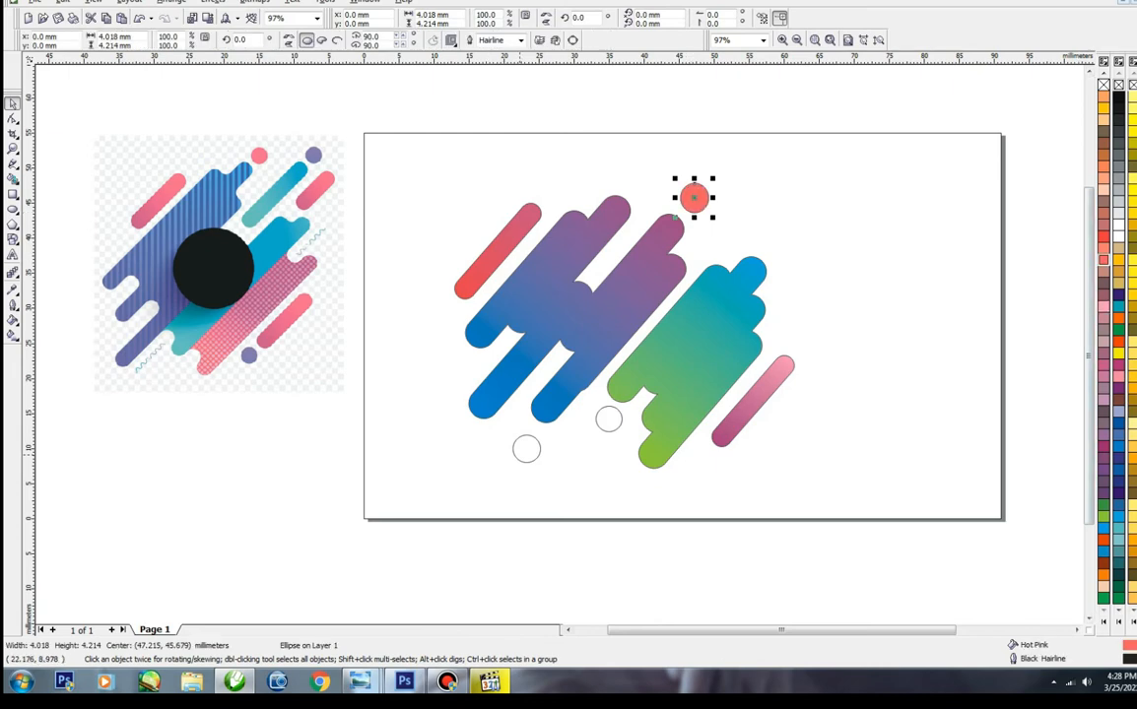
click(521, 459)
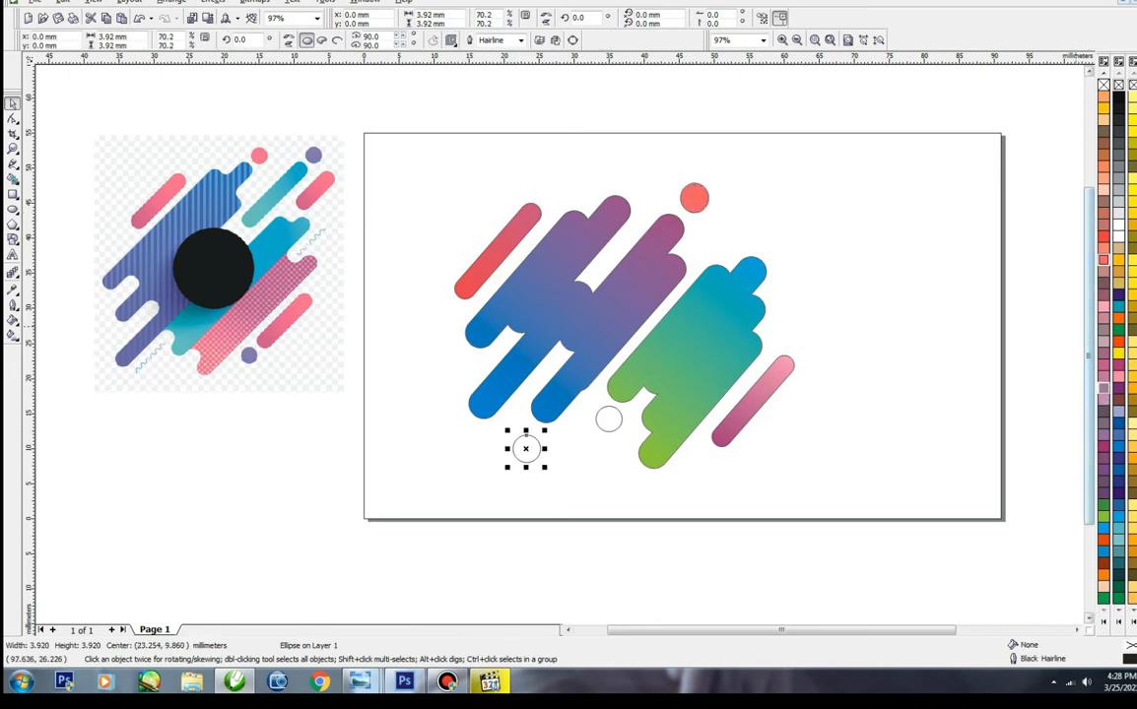
click(1103, 446)
click(608, 419)
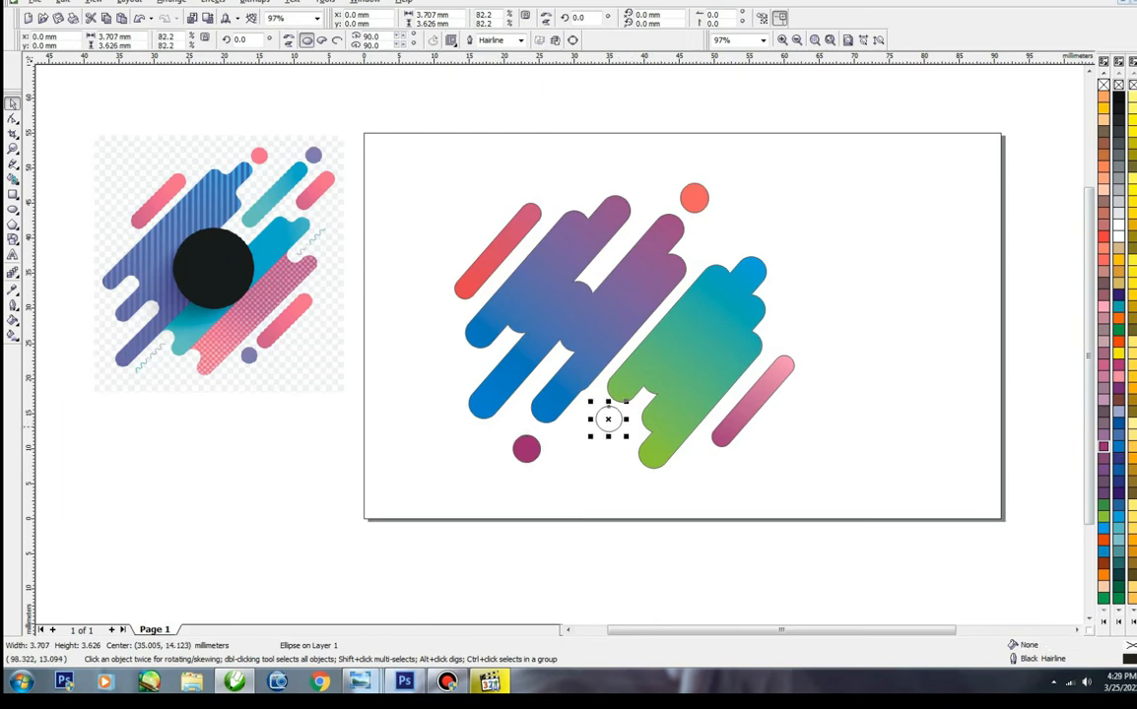
click(1103, 516)
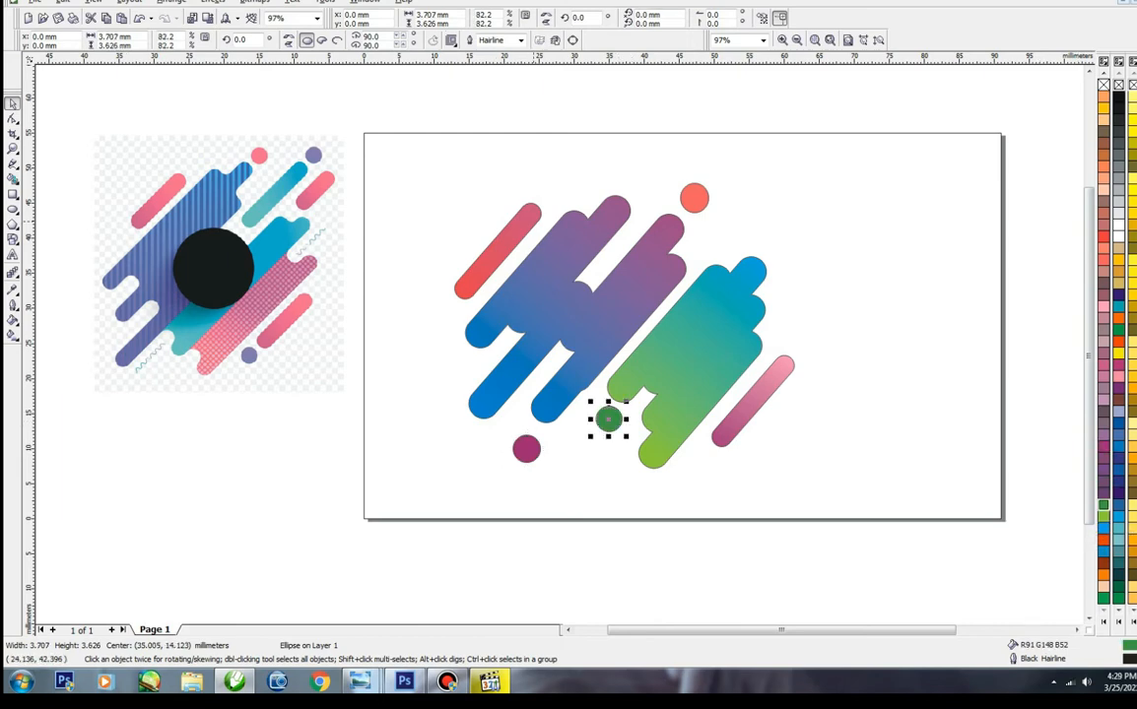
Step: Remove the outline from the red-to-pink capsule and select the neighbouring blue-to-magenta welded shape
click(13, 149)
drag(460, 201, 575, 293)
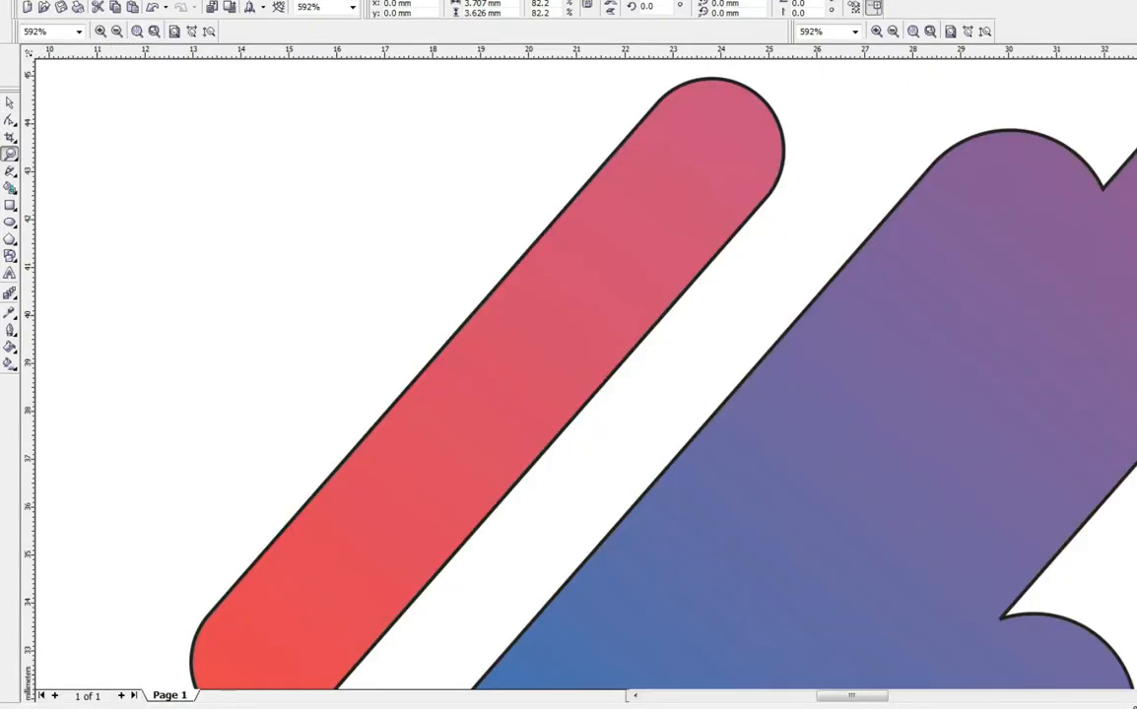
click(10, 104)
click(504, 274)
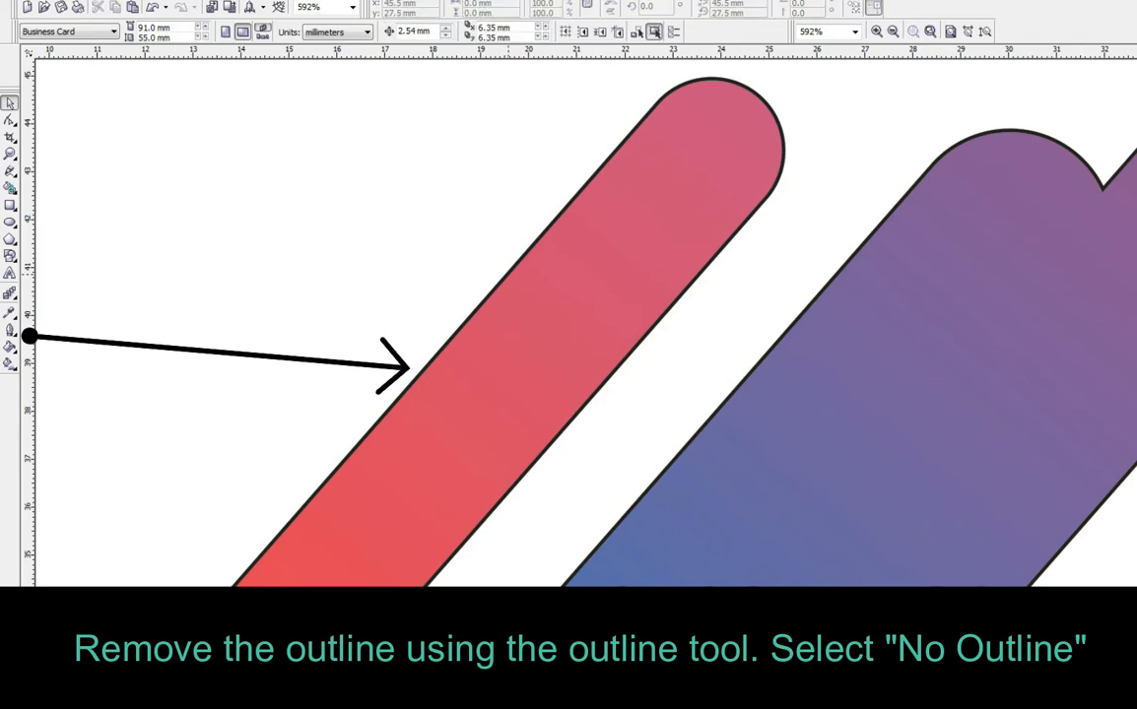
click(529, 257)
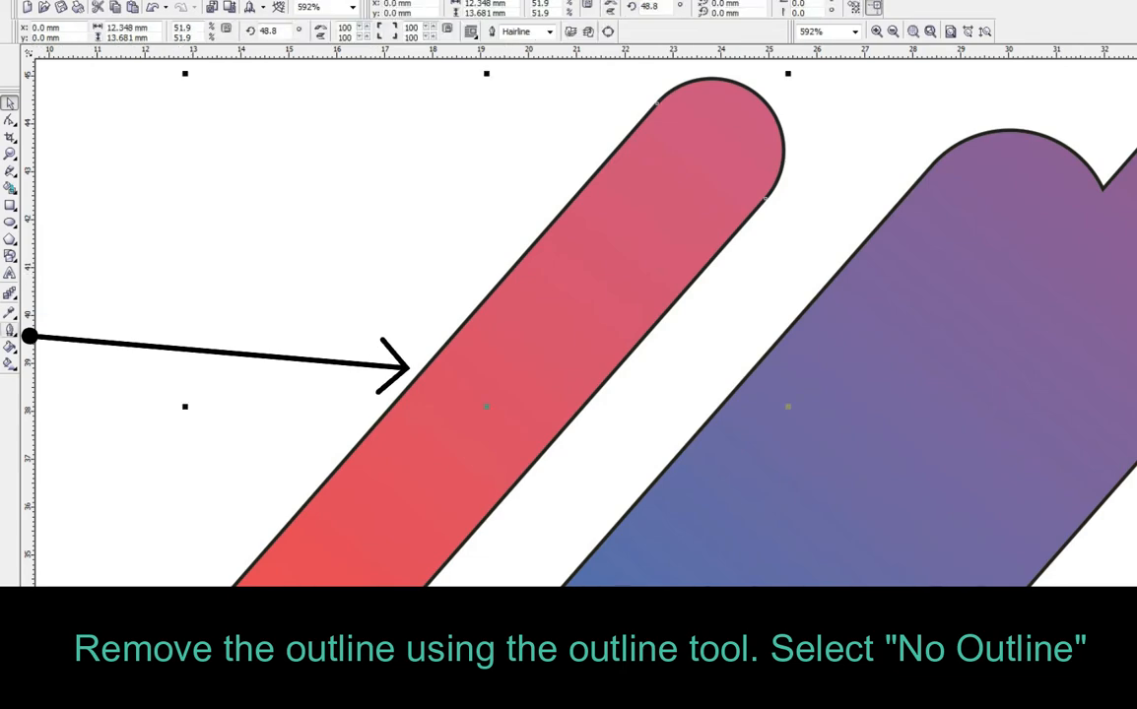
click(10, 330)
click(77, 337)
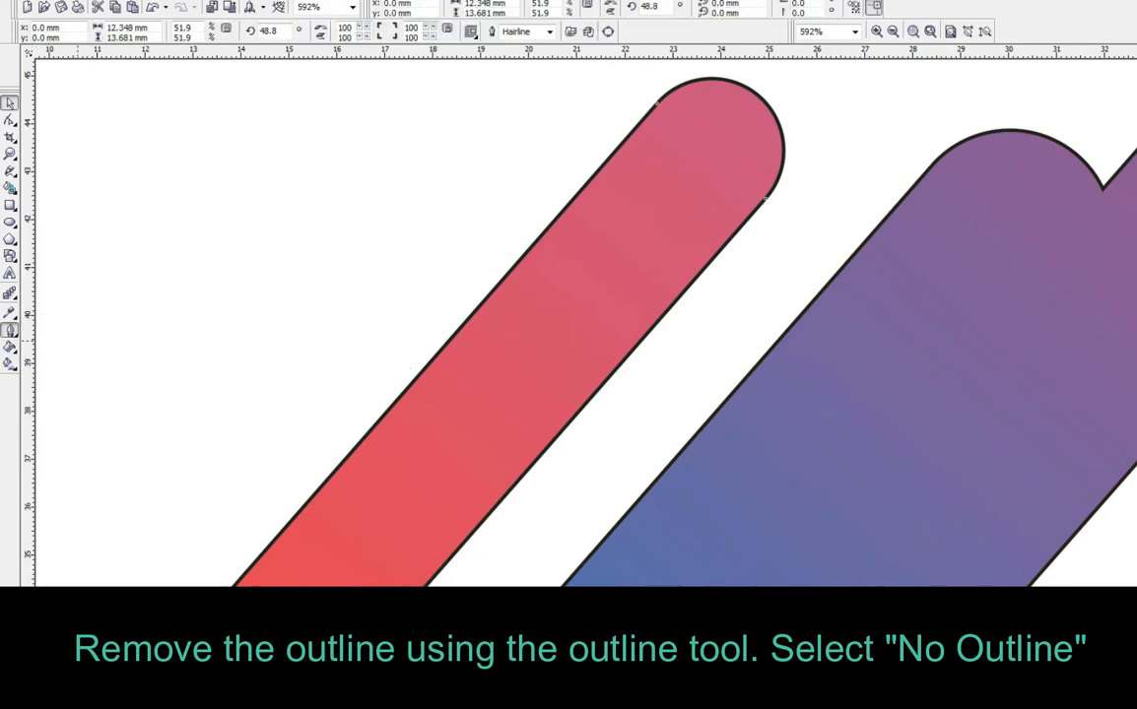
key(Tab)
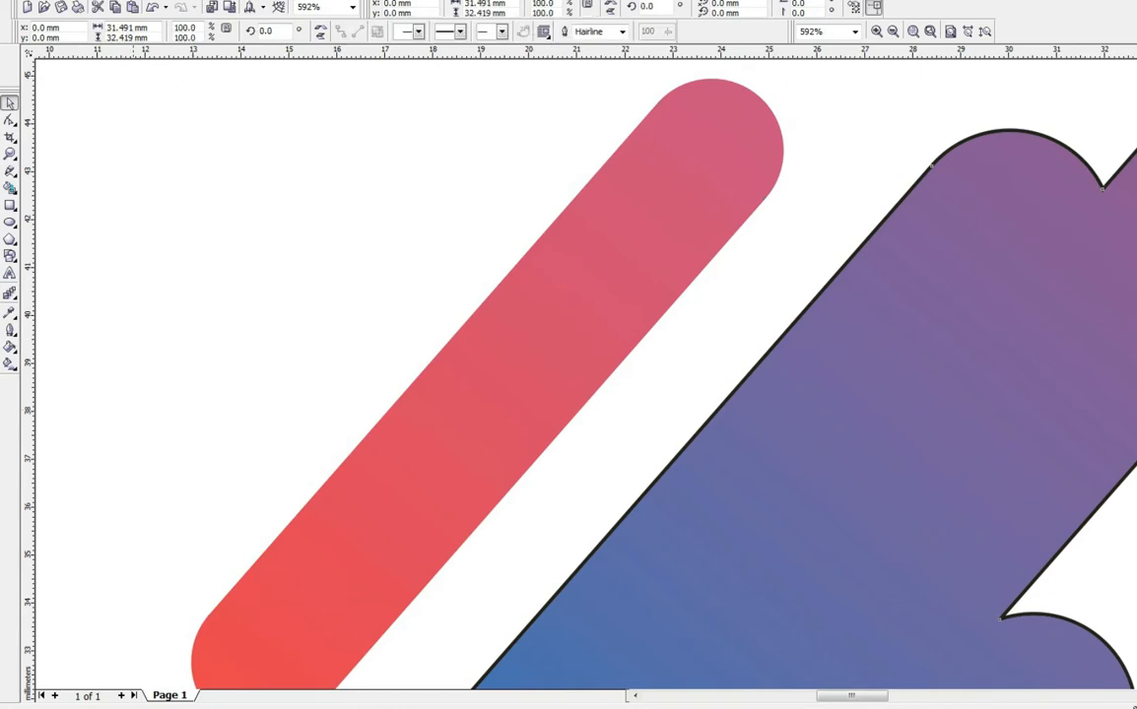
Step: Remove the outline from the blue-to-magenta welded shape
click(10, 330)
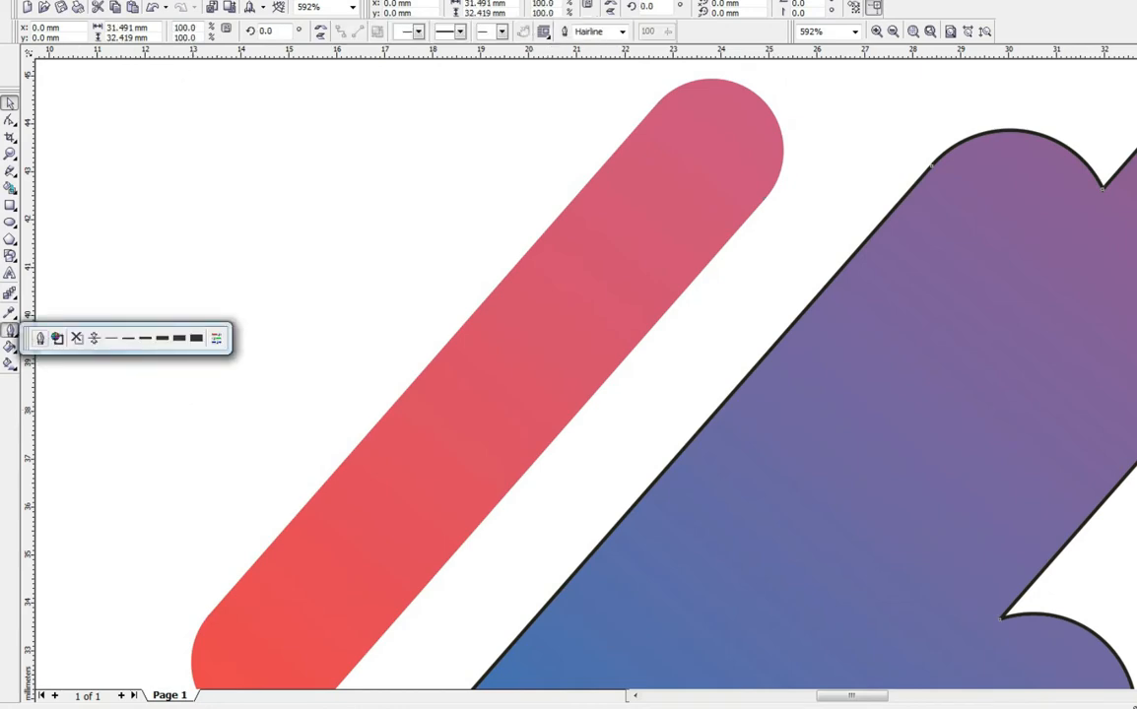
click(69, 332)
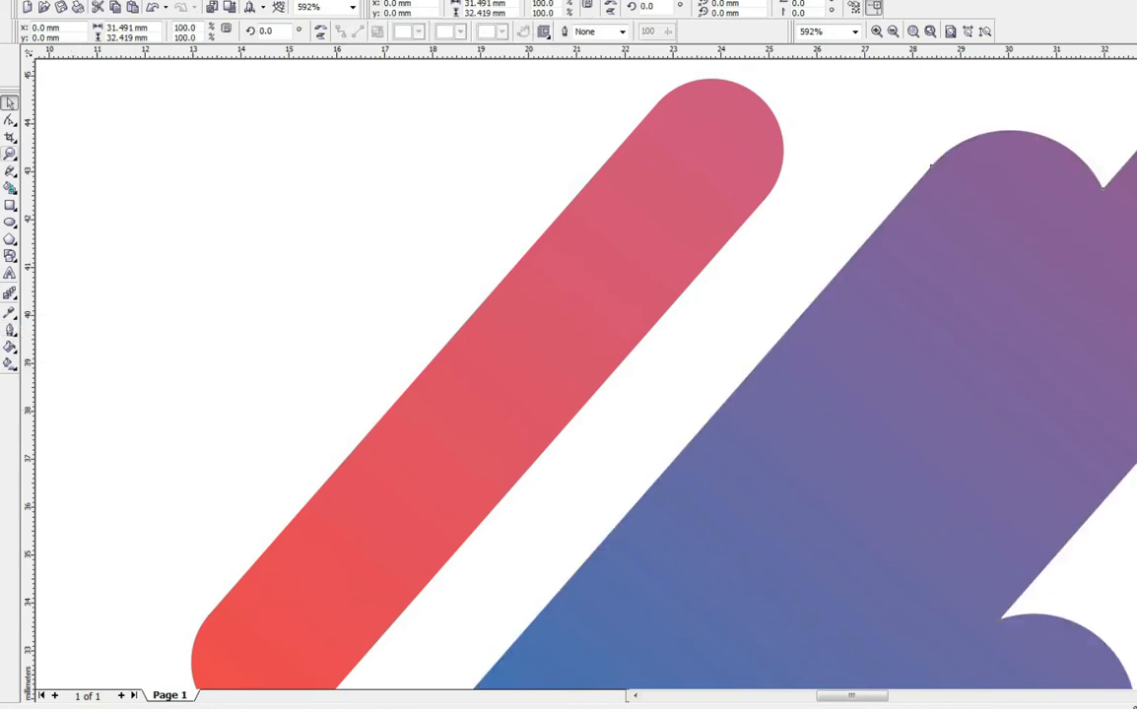
key(z)
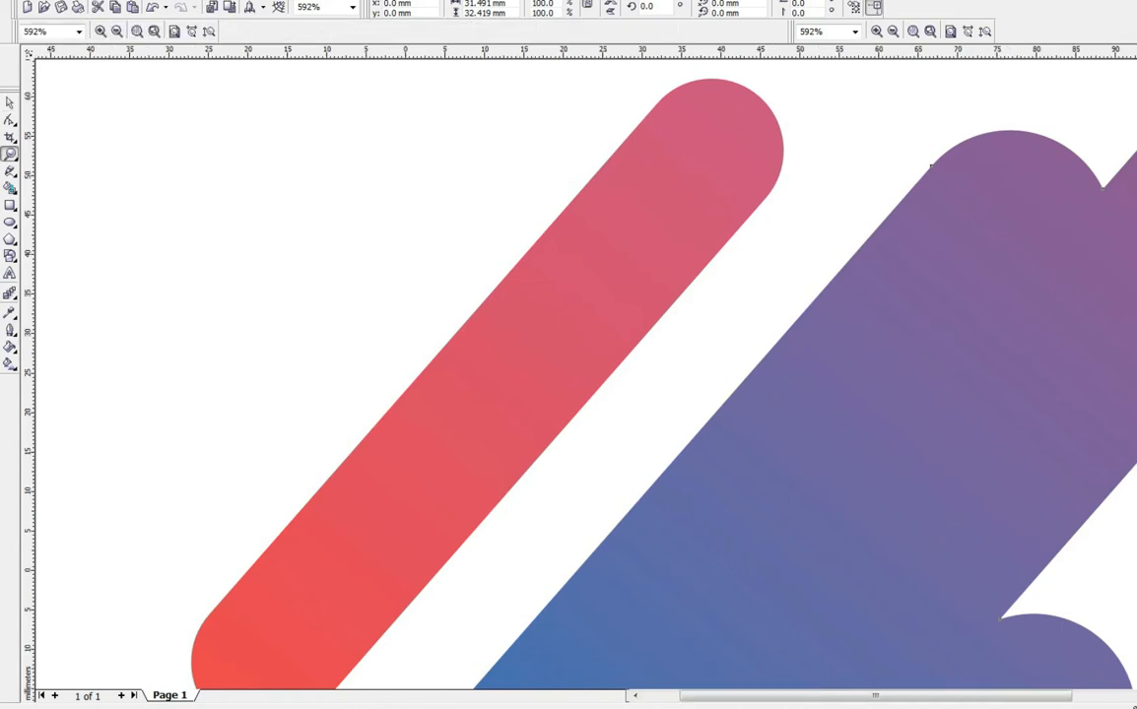
key(F4)
drag(578, 139, 877, 474)
key(space)
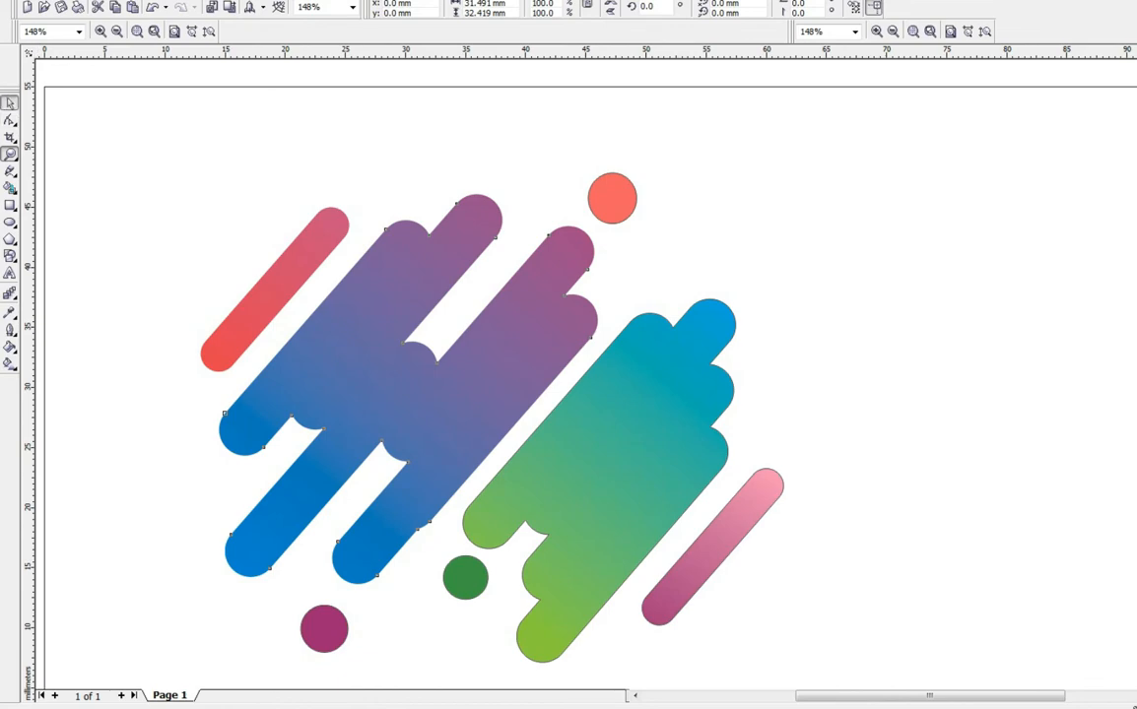
Step: Remove the outlines from the upper pink circle and the lower-left magenta circle
click(611, 198)
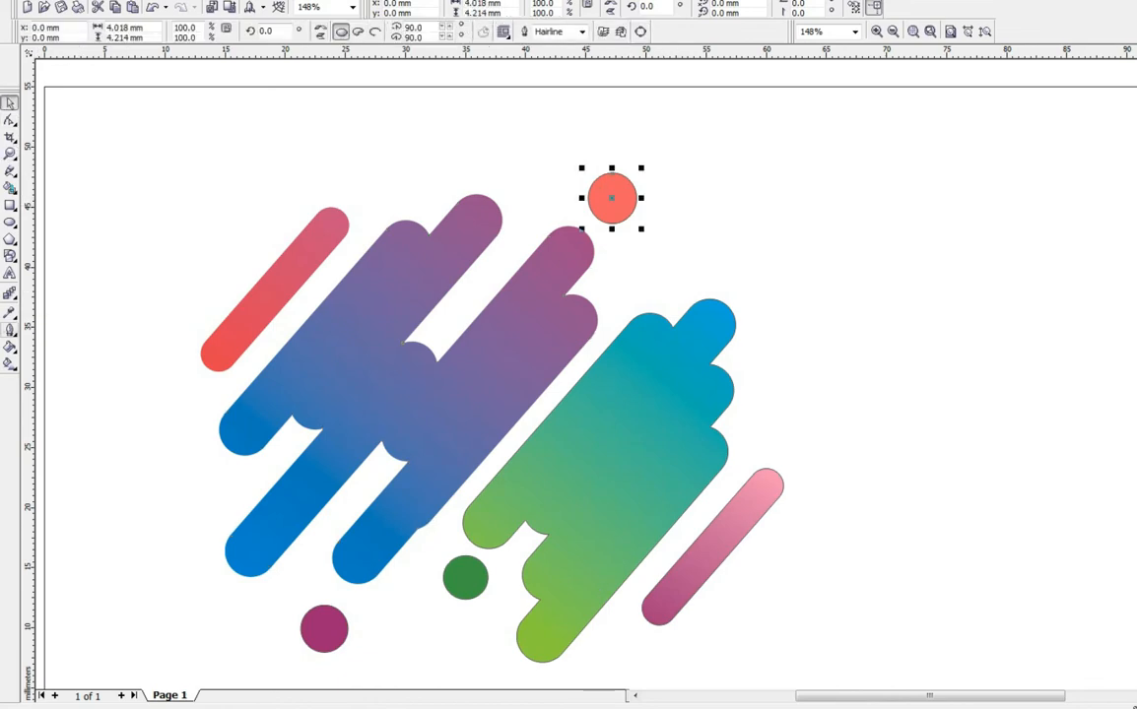
click(10, 328)
click(69, 305)
click(324, 620)
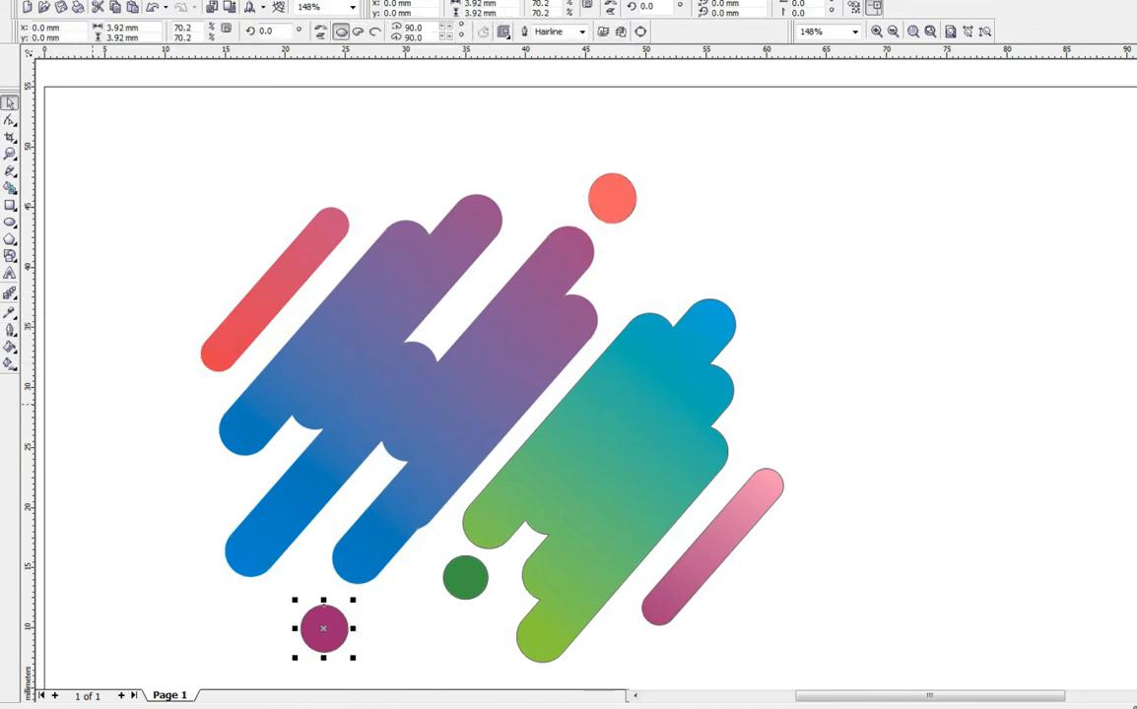
click(10, 328)
click(74, 329)
Step: Remove the outlines from the blue-to-green welded shape, the green circle and the magenta-to-pink capsule together, and deselect them
click(567, 486)
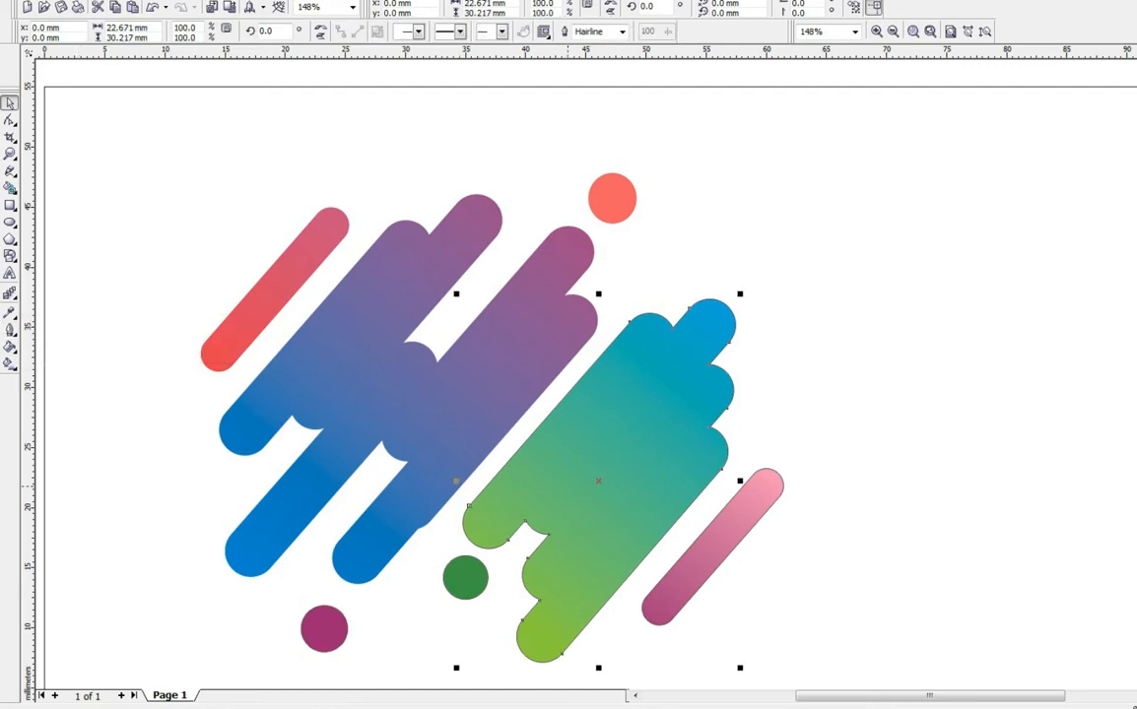
shift+click(645, 598)
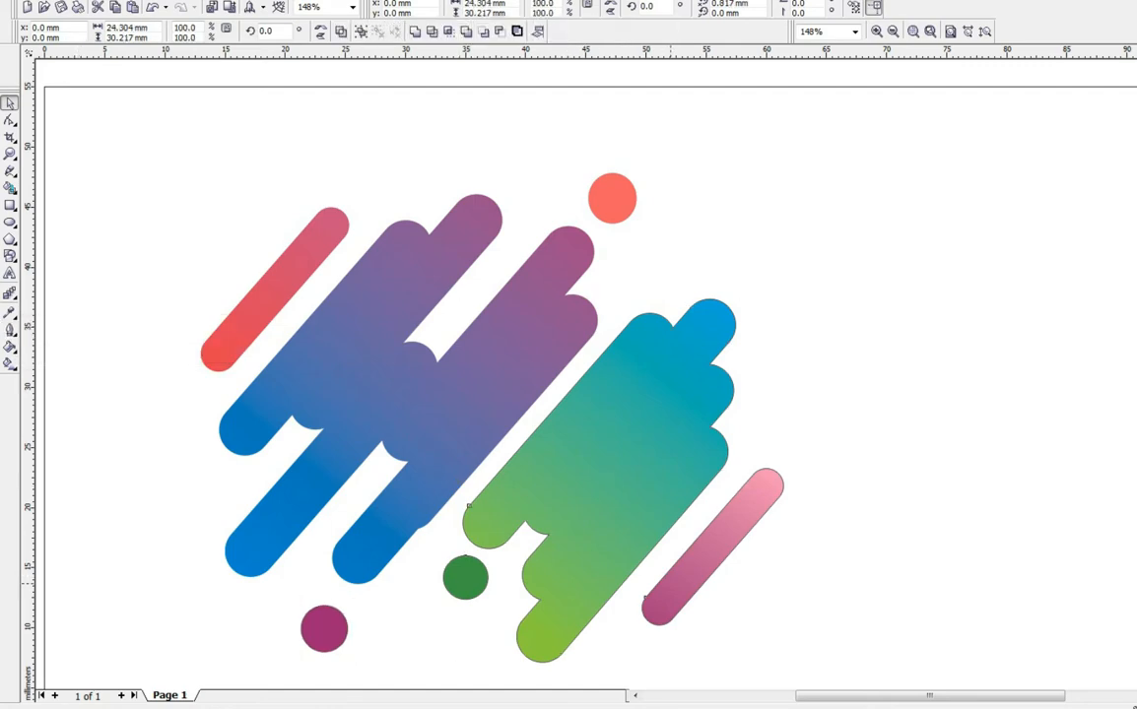
click(10, 330)
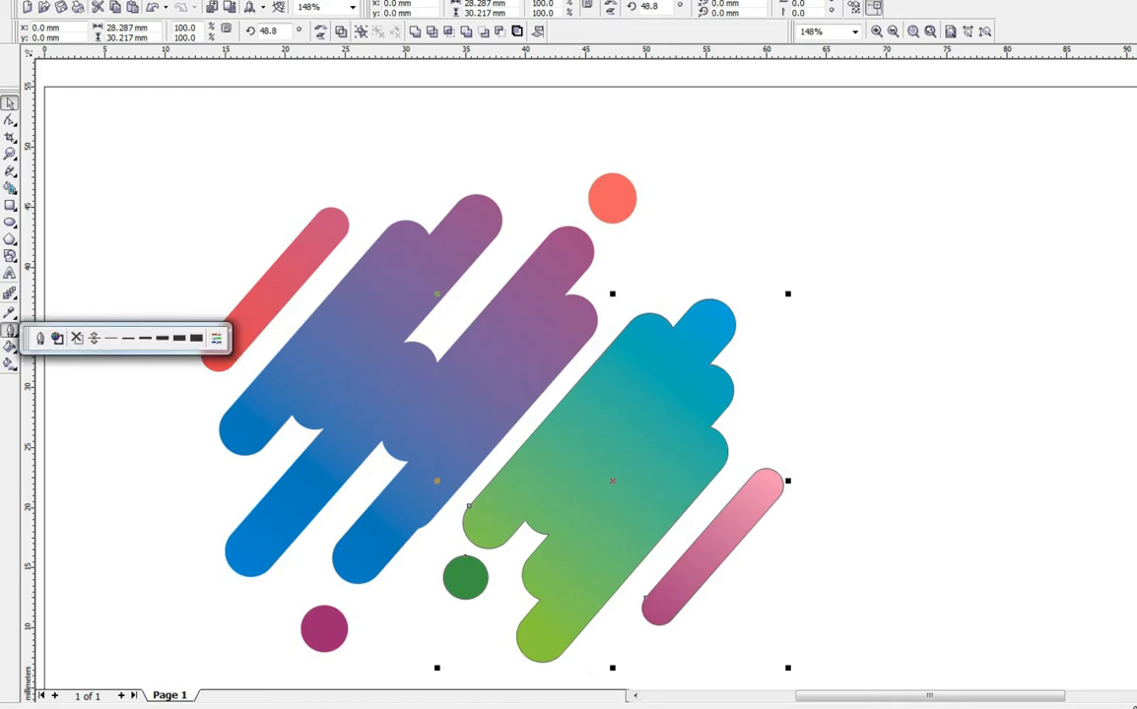
click(77, 338)
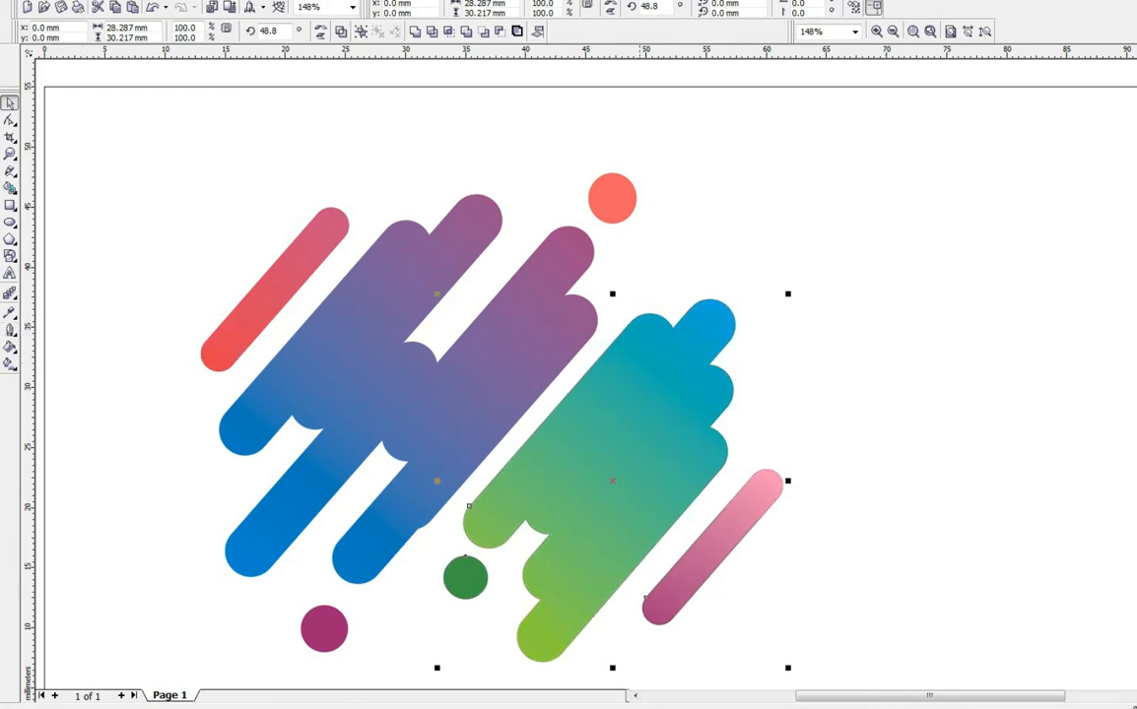
key(Escape)
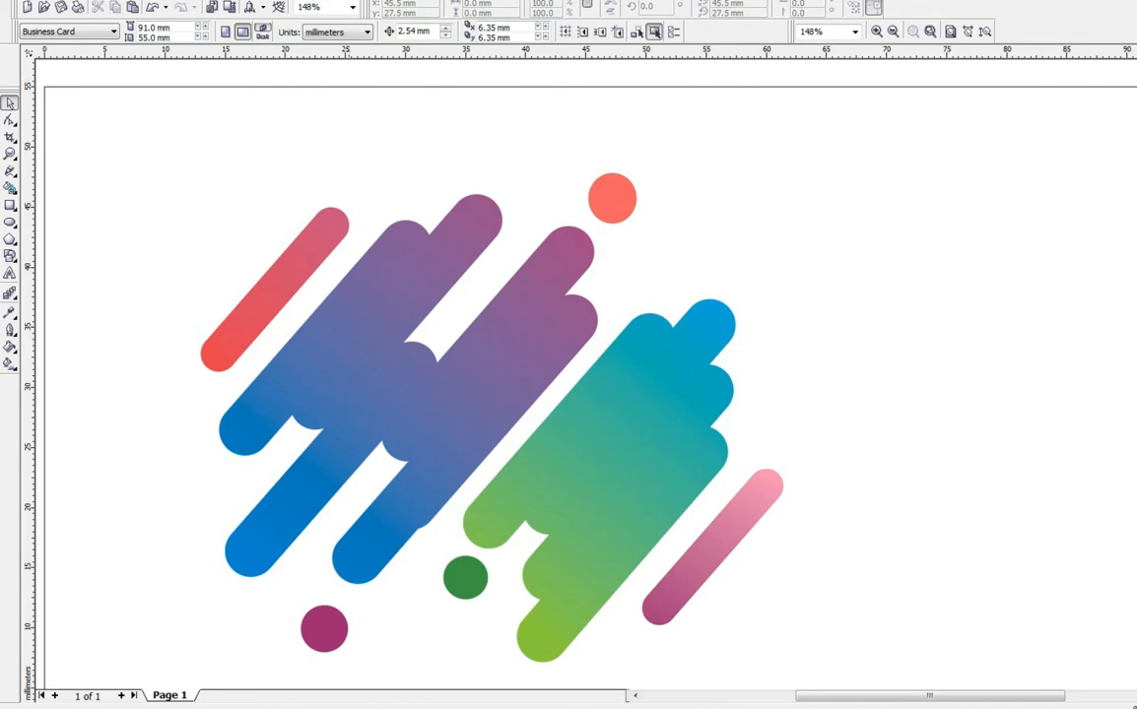
Step: Move the blue-to-green welded shape, the green circle and both outer capsules closer in to tighten the gaps between the shapes
click(10, 153)
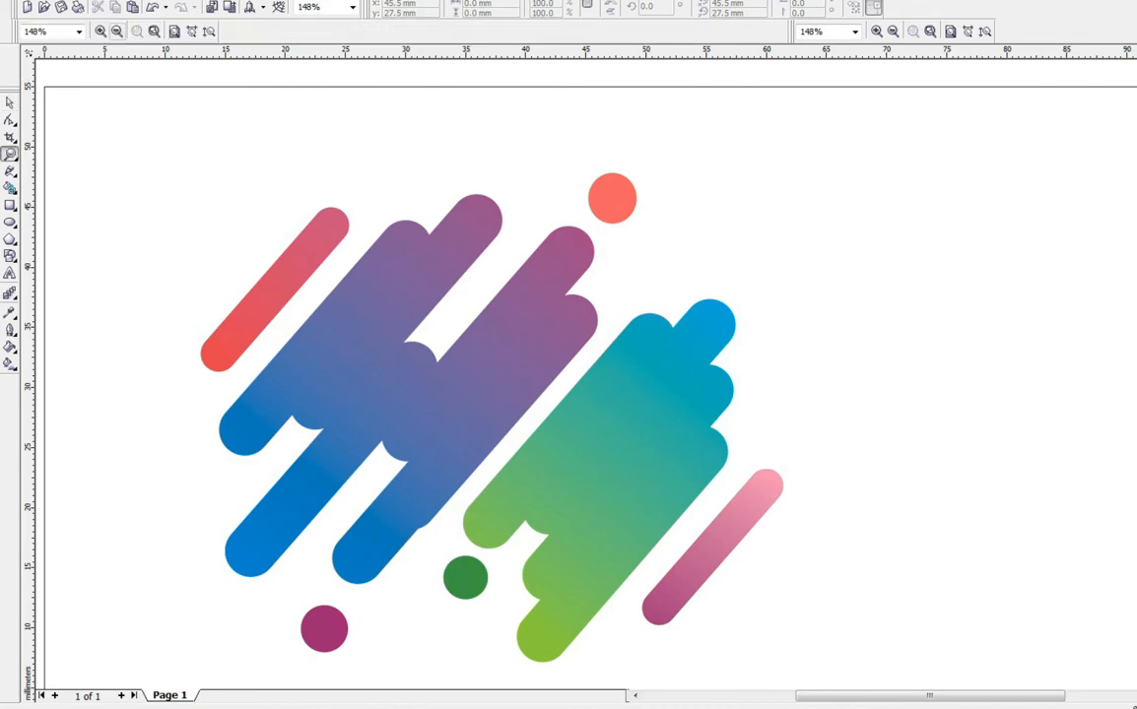
click(116, 31)
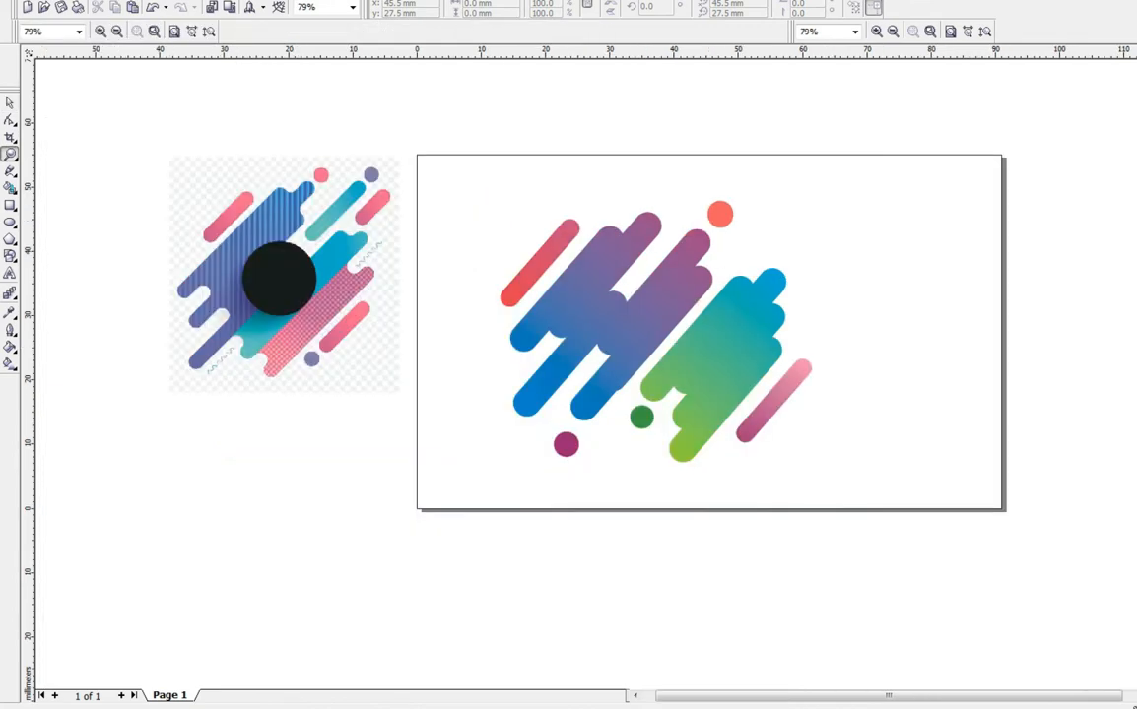
click(9, 102)
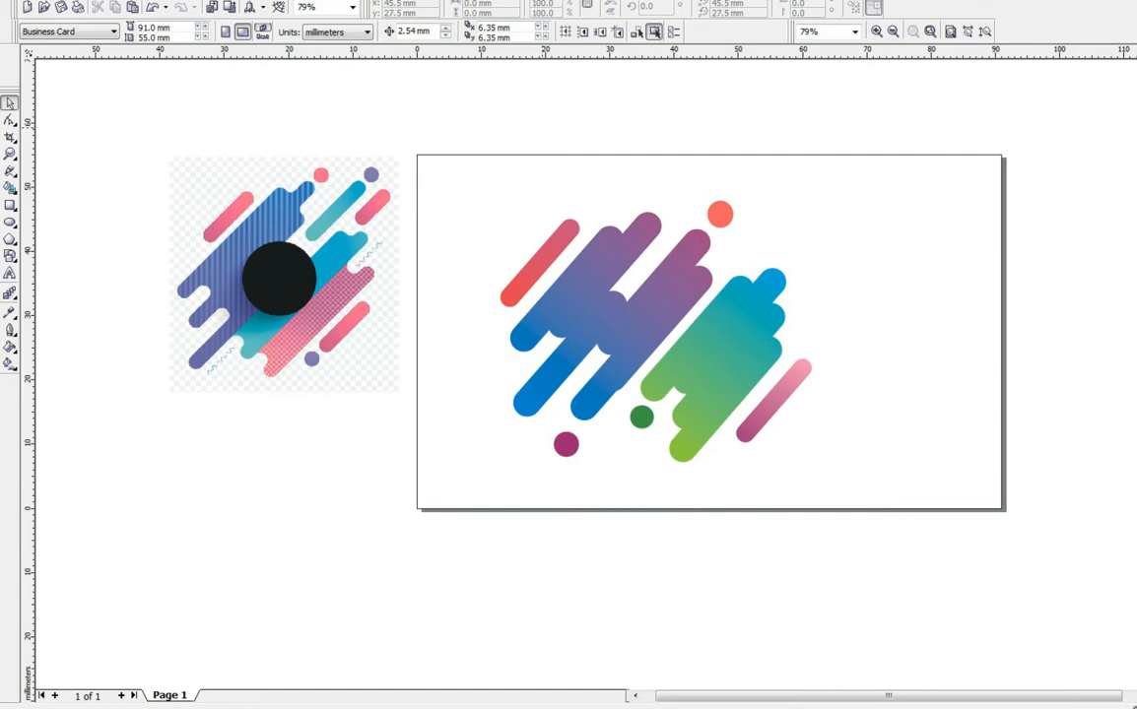
click(688, 331)
drag(733, 346, 723, 344)
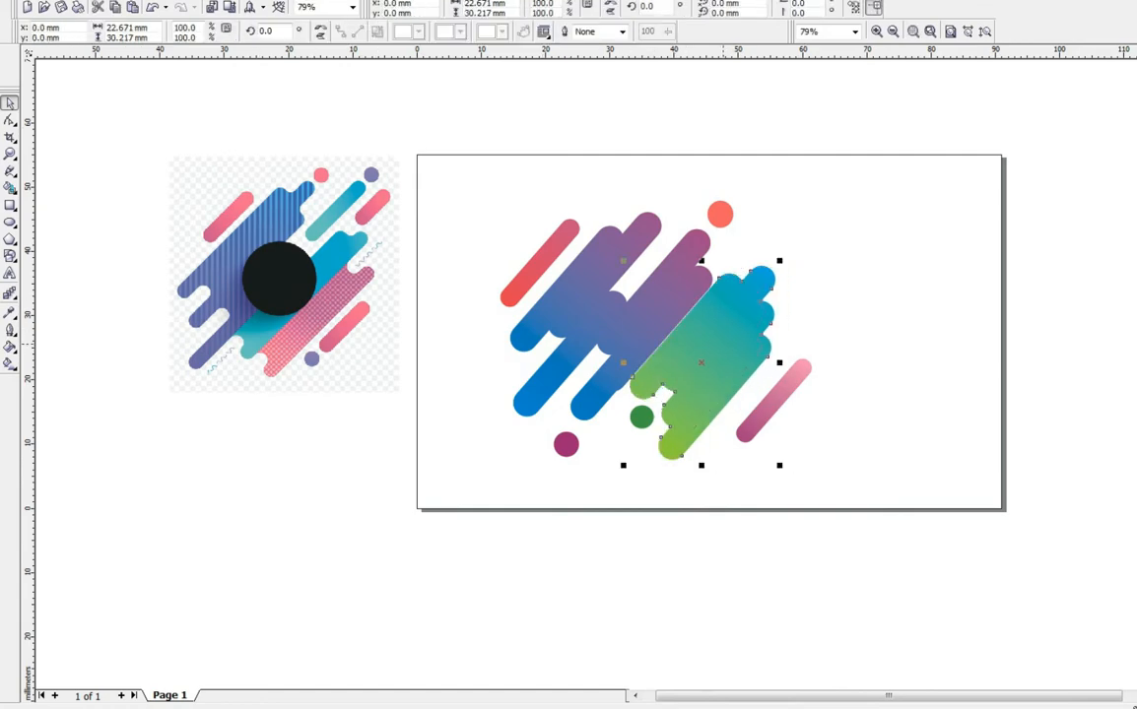
click(641, 417)
drag(642, 416, 626, 413)
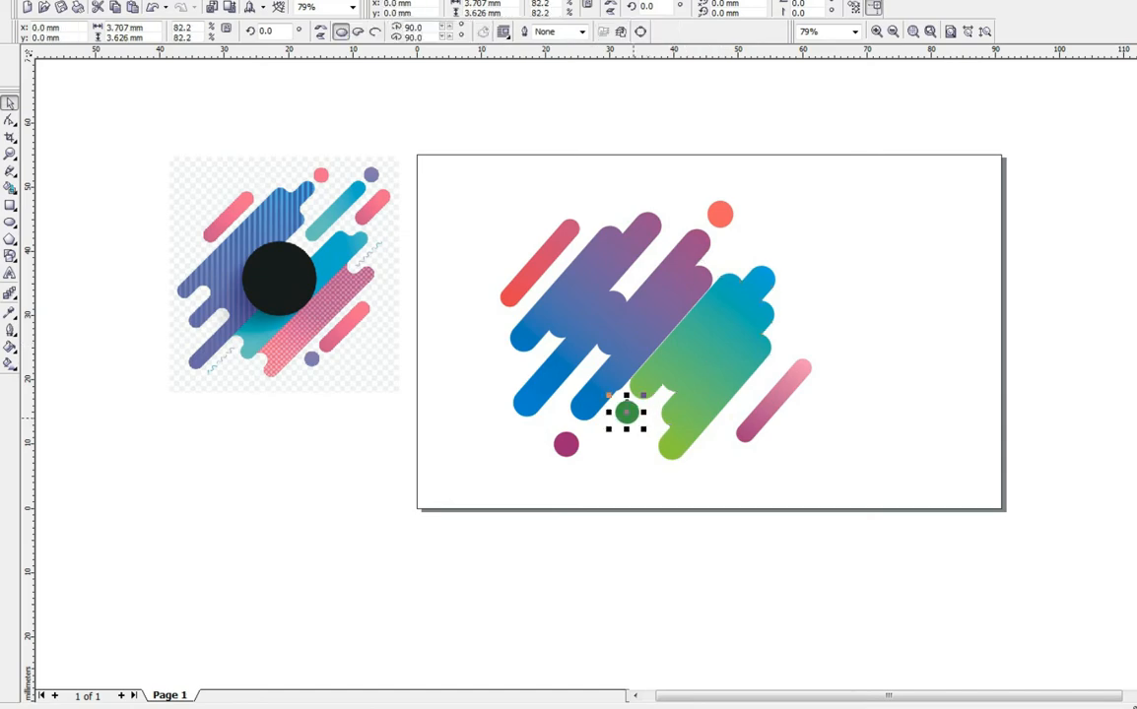
drag(774, 402, 752, 403)
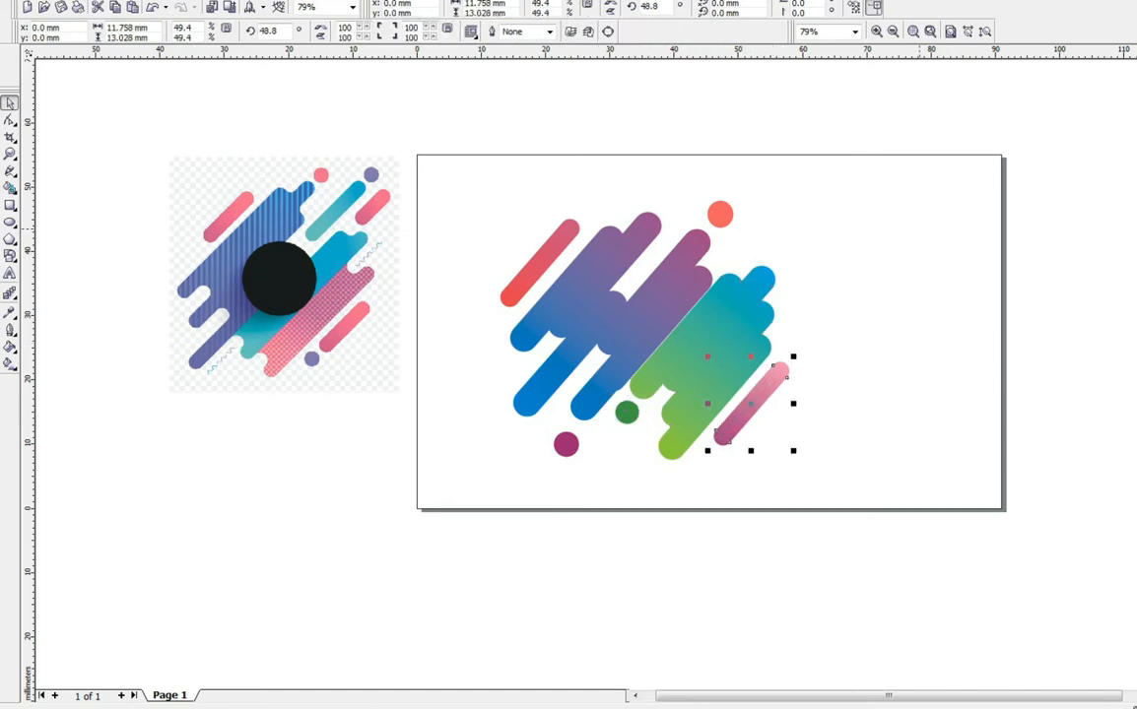
drag(535, 263, 541, 265)
Step: Draw a circle about 19 by 18 mm and place it over the middle where the two welded shapes meet
drag(602, 285, 723, 403)
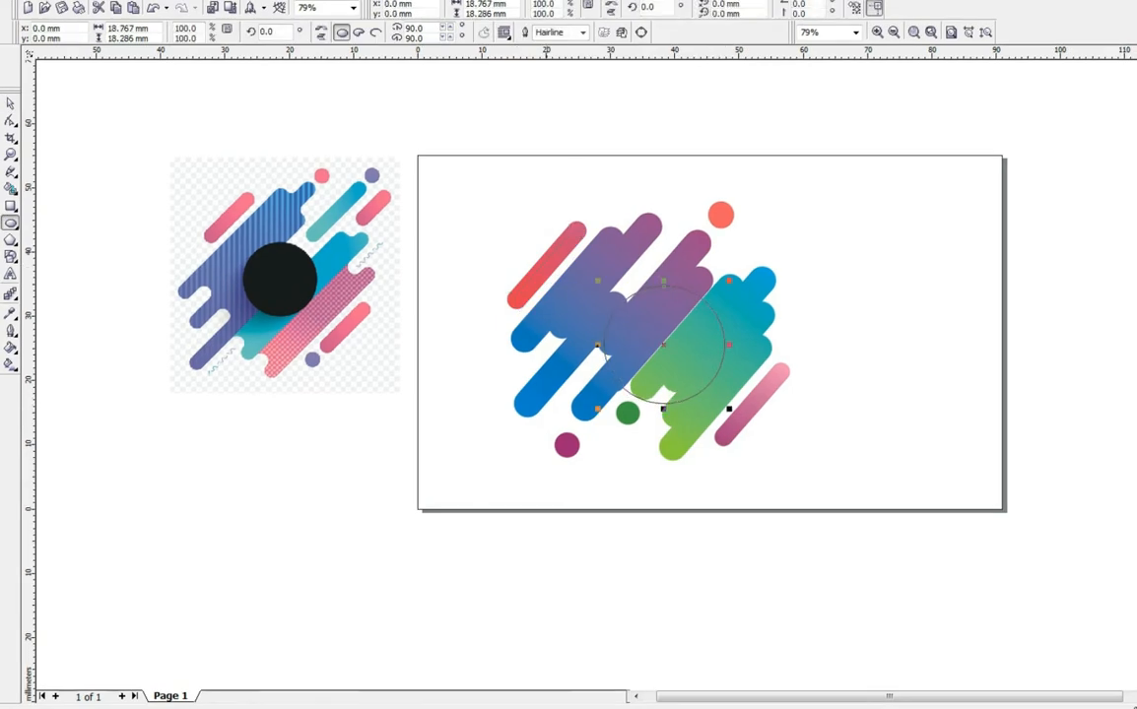
click(10, 104)
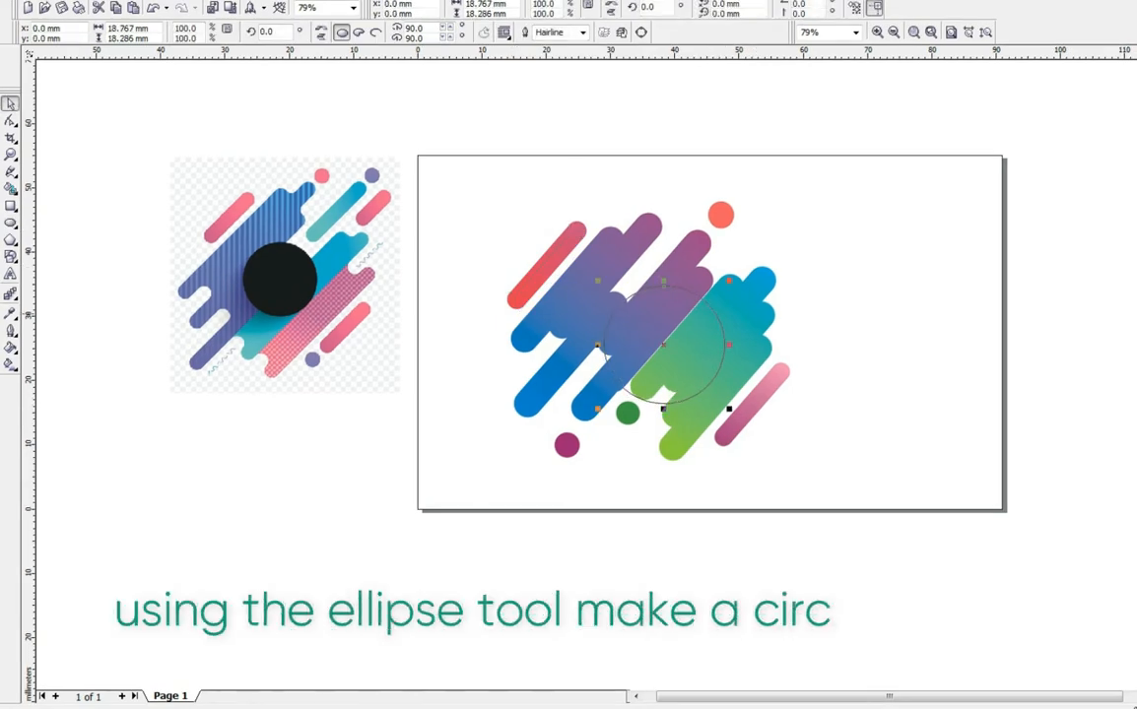
drag(664, 345, 652, 319)
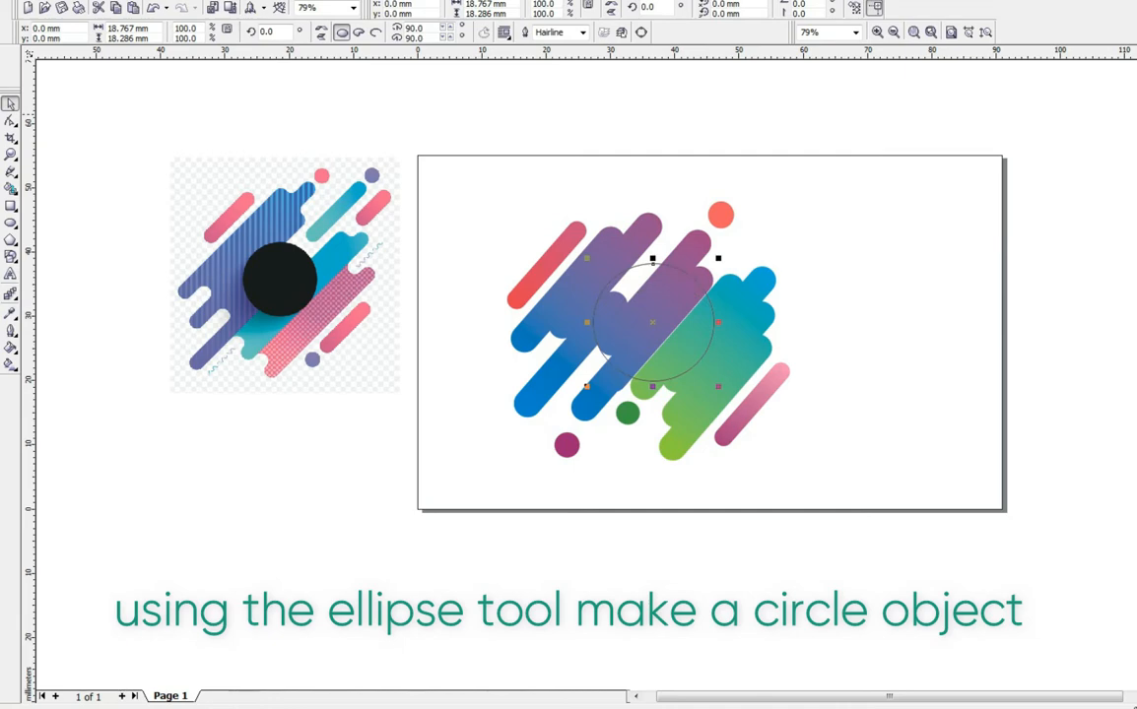
Step: Fill the large central circle with black and remove its outline
click(1134, 76)
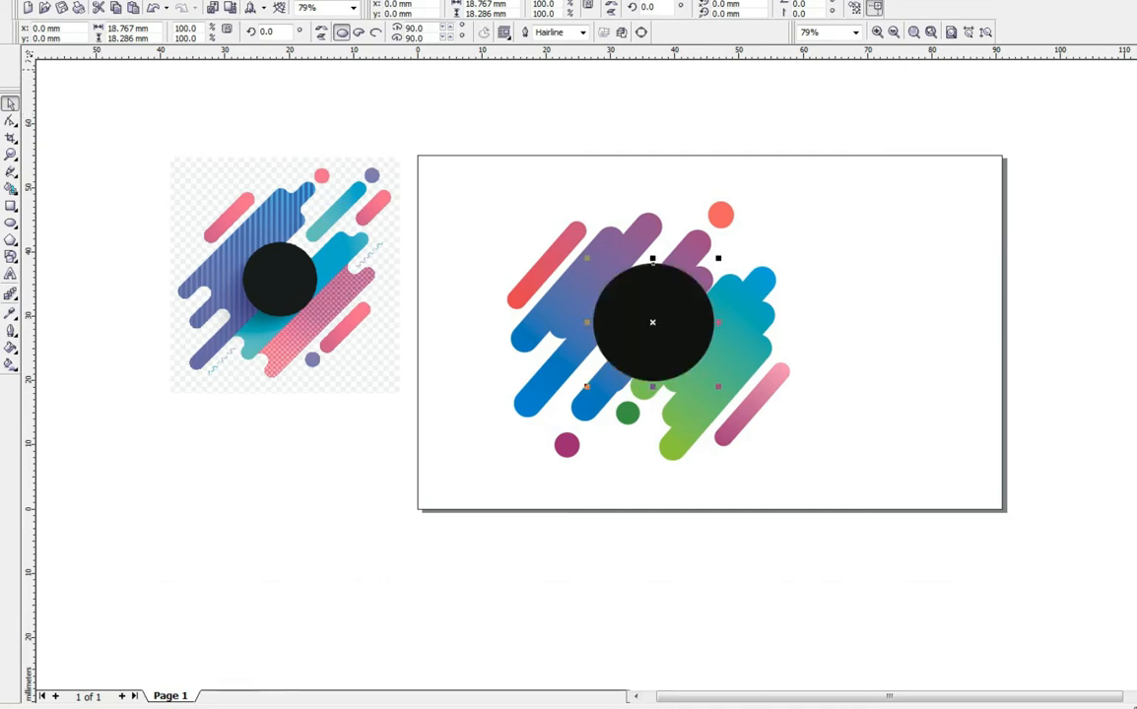
click(10, 297)
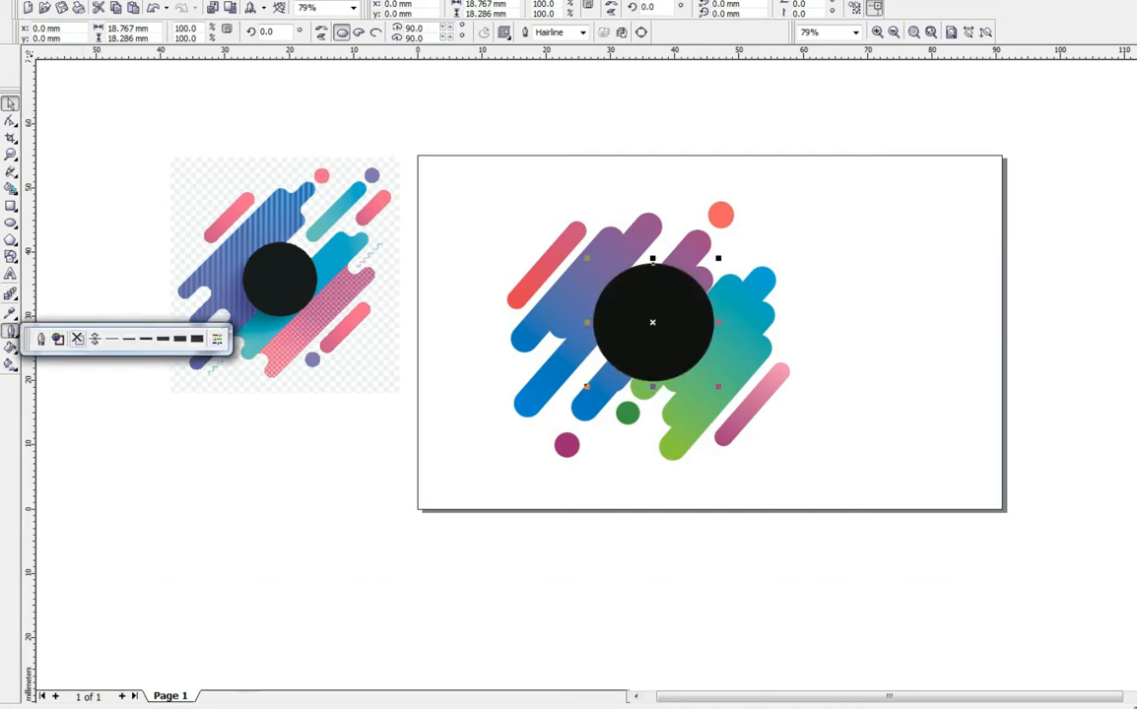
click(71, 305)
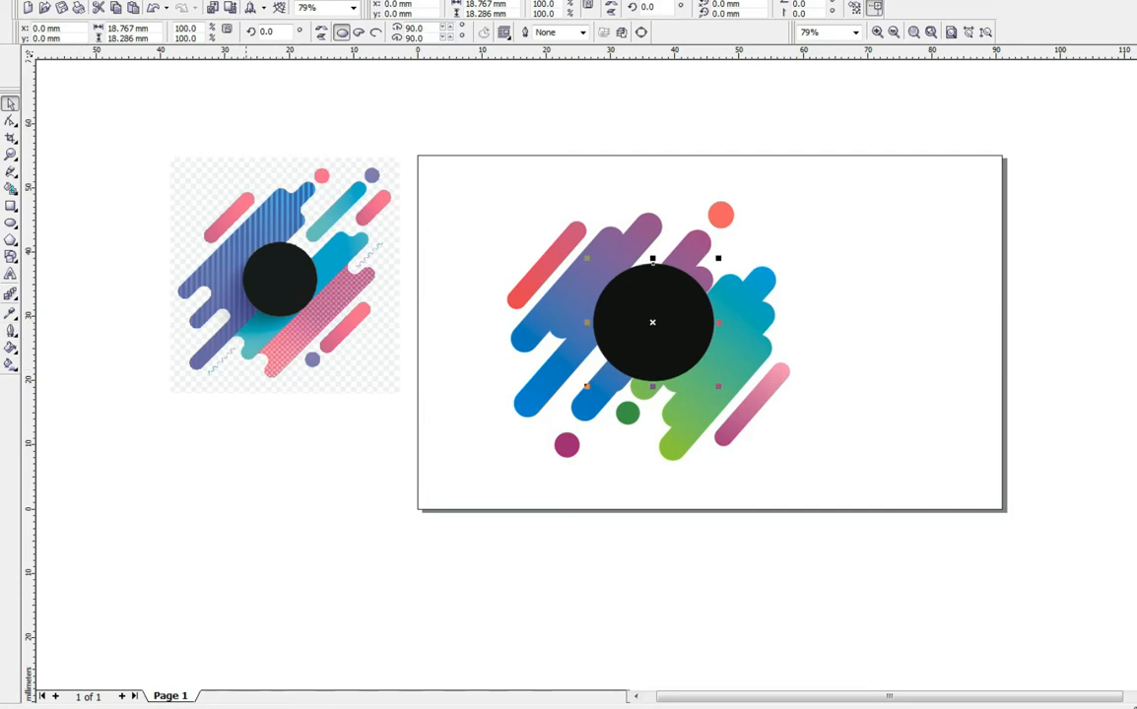
Step: Move the reference clipart slightly and enlarge it to about 48 by 49 mm beside the page
drag(253, 299, 262, 315)
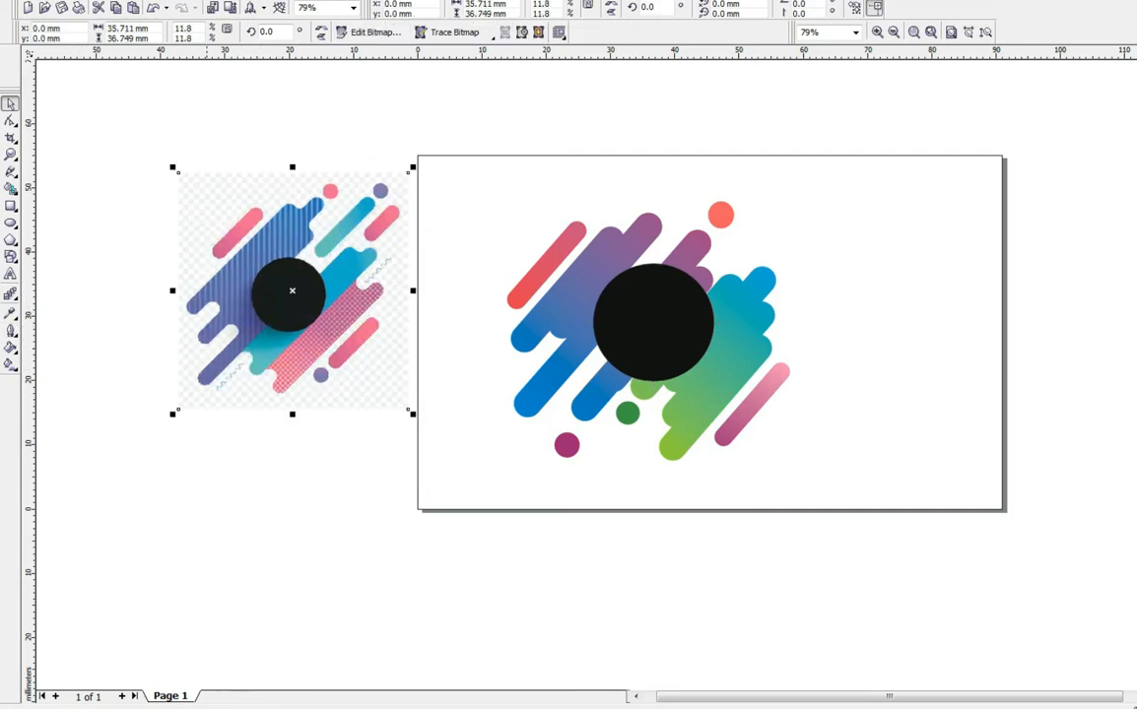
drag(172, 414, 94, 493)
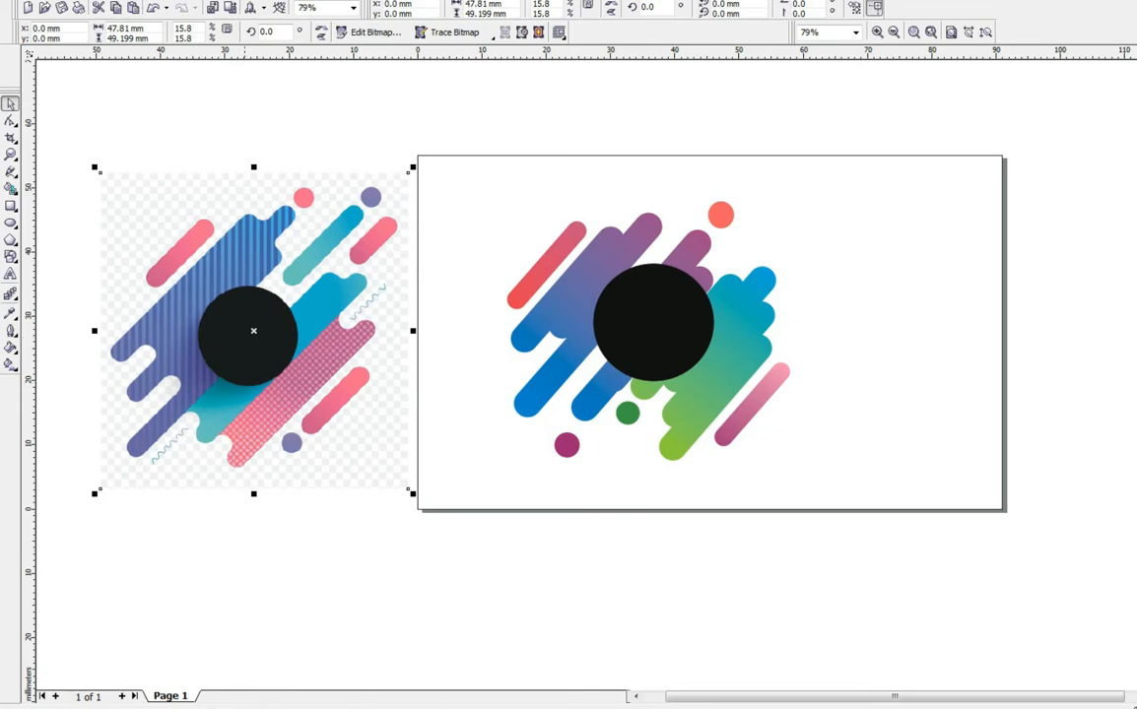
key(Escape)
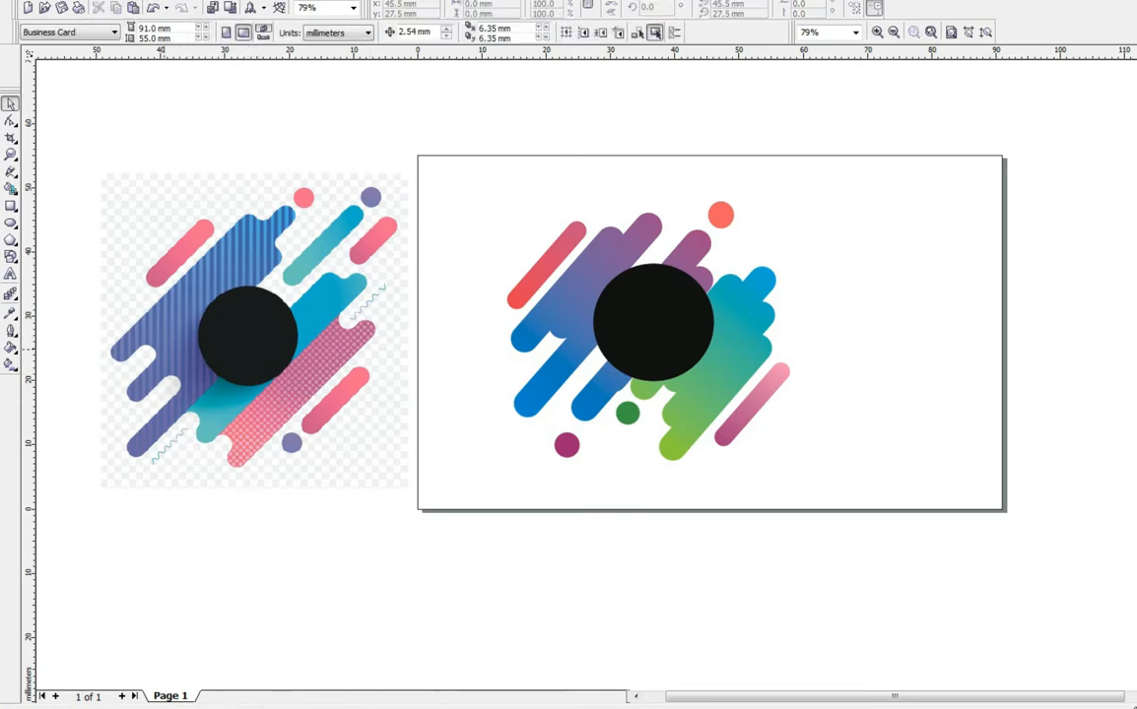
Step: Apply a drop shadow to the black circle from its top edge to just below its lower edge, at an angle of -95
click(652, 313)
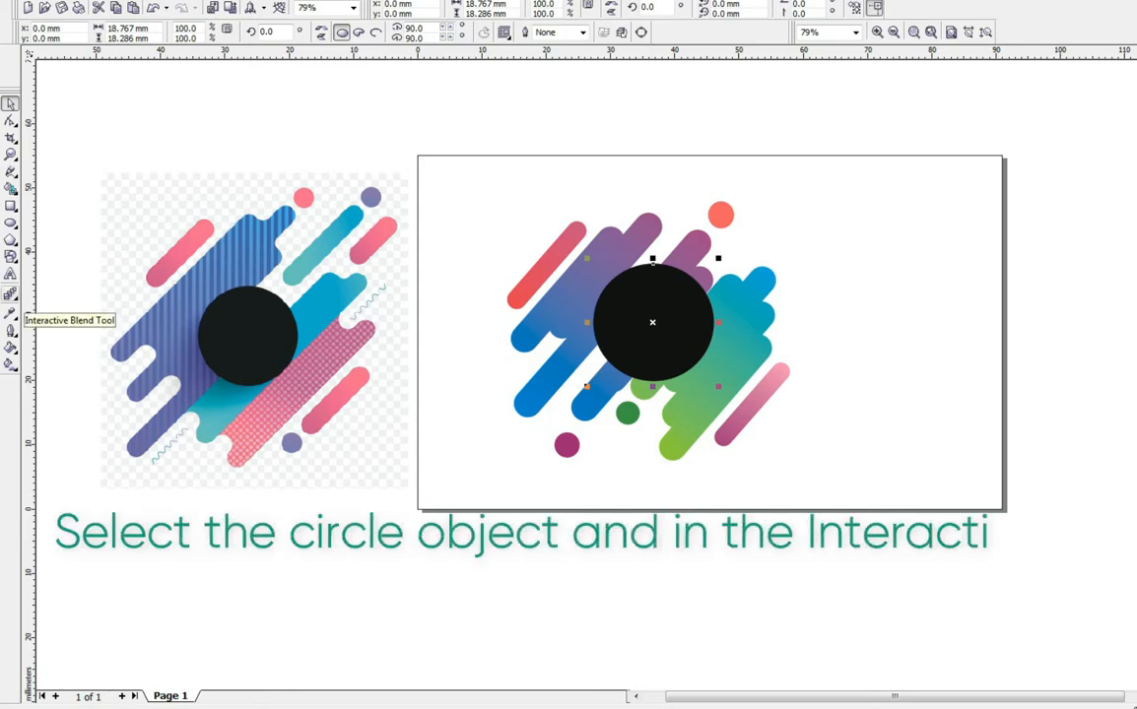
click(10, 293)
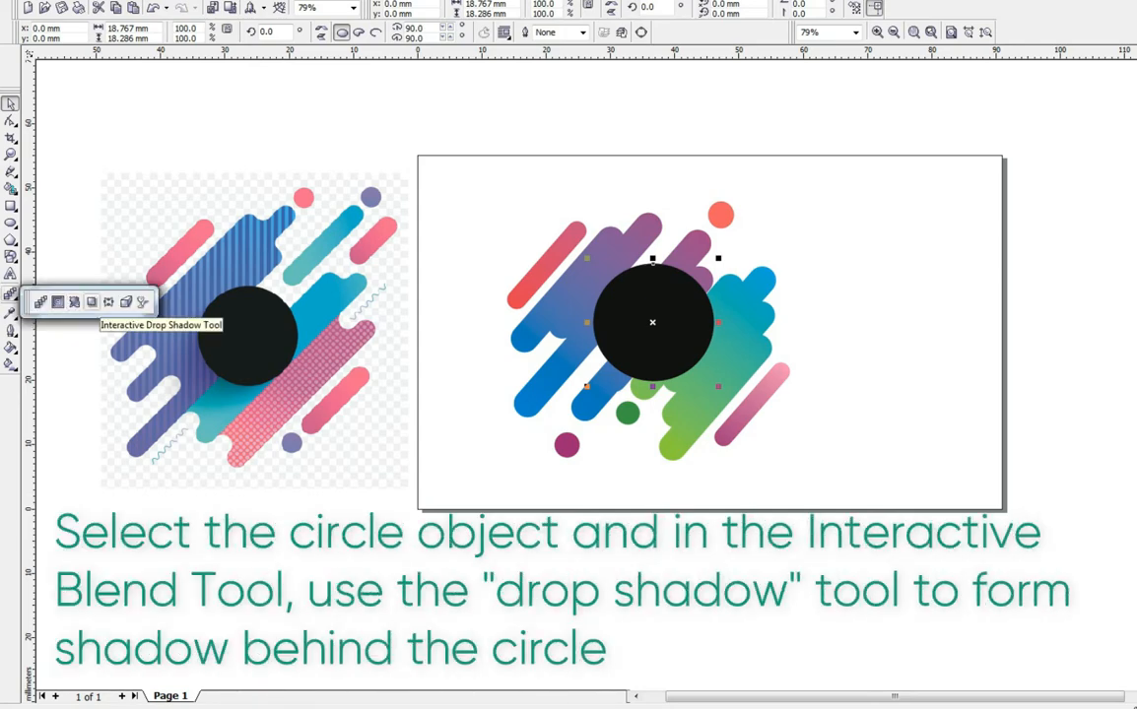
click(92, 301)
drag(658, 268, 650, 387)
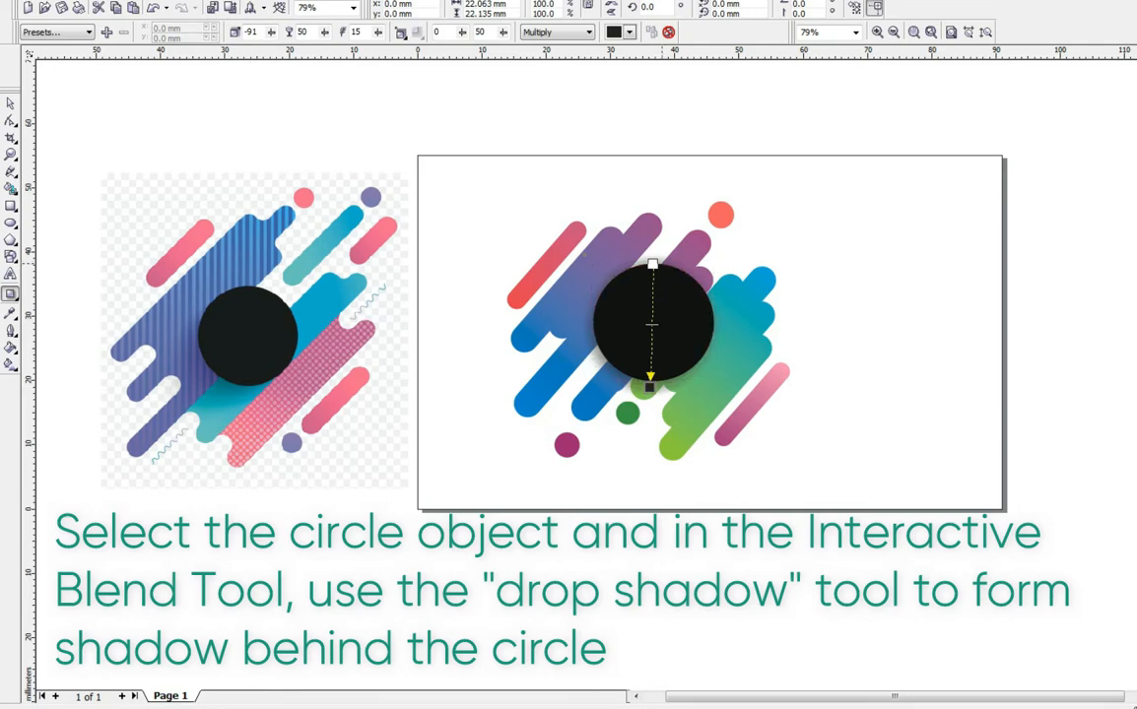
drag(649, 387, 643, 386)
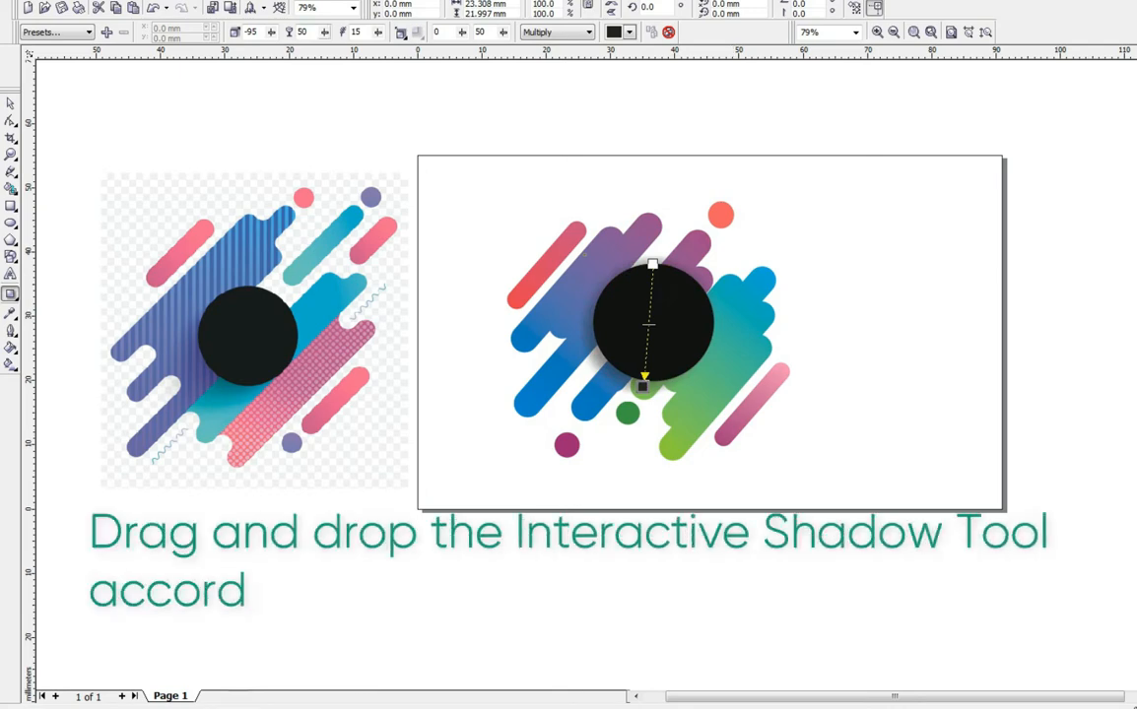
Step: Set the circle's drop shadow opacity to 51 and redirect the shadow straight down at an angle of -90
click(326, 32)
mouse_move(325, 51)
mouse_down()
mouse_move(354, 50)
mouse_move(288, 50)
mouse_move(337, 51)
mouse_up()
click(325, 33)
click(325, 33)
click(325, 32)
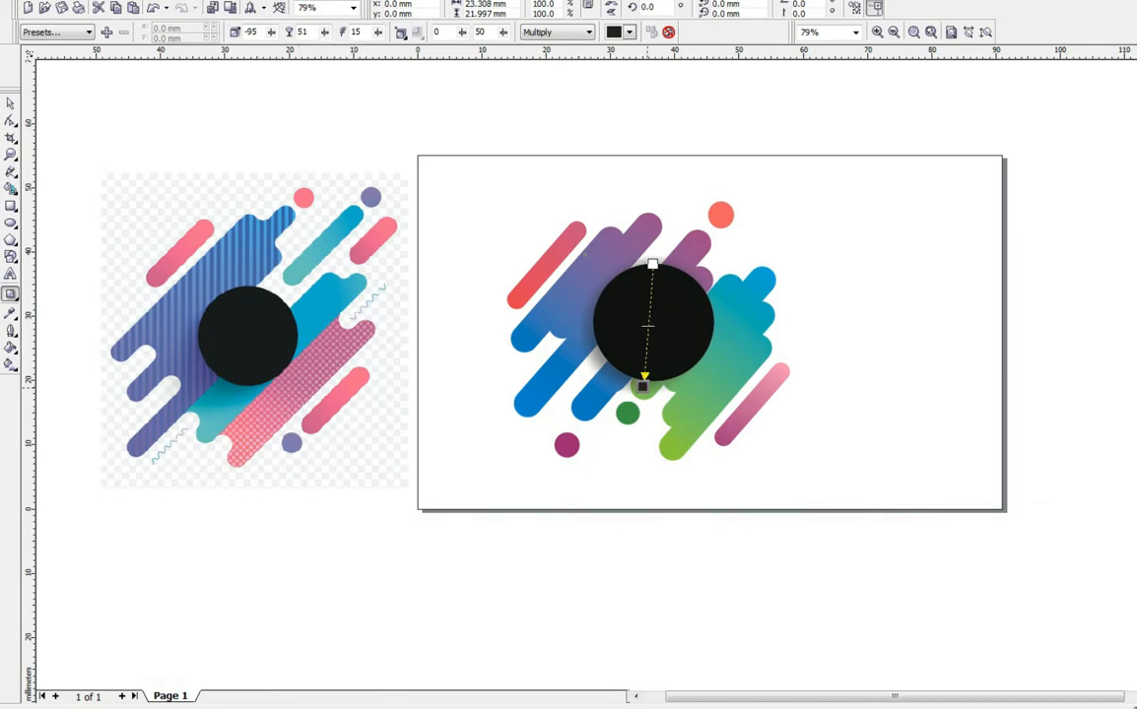
mouse_move(643, 387)
mouse_down()
mouse_move(679, 383)
mouse_move(652, 373)
mouse_move(659, 395)
mouse_move(652, 386)
mouse_up()
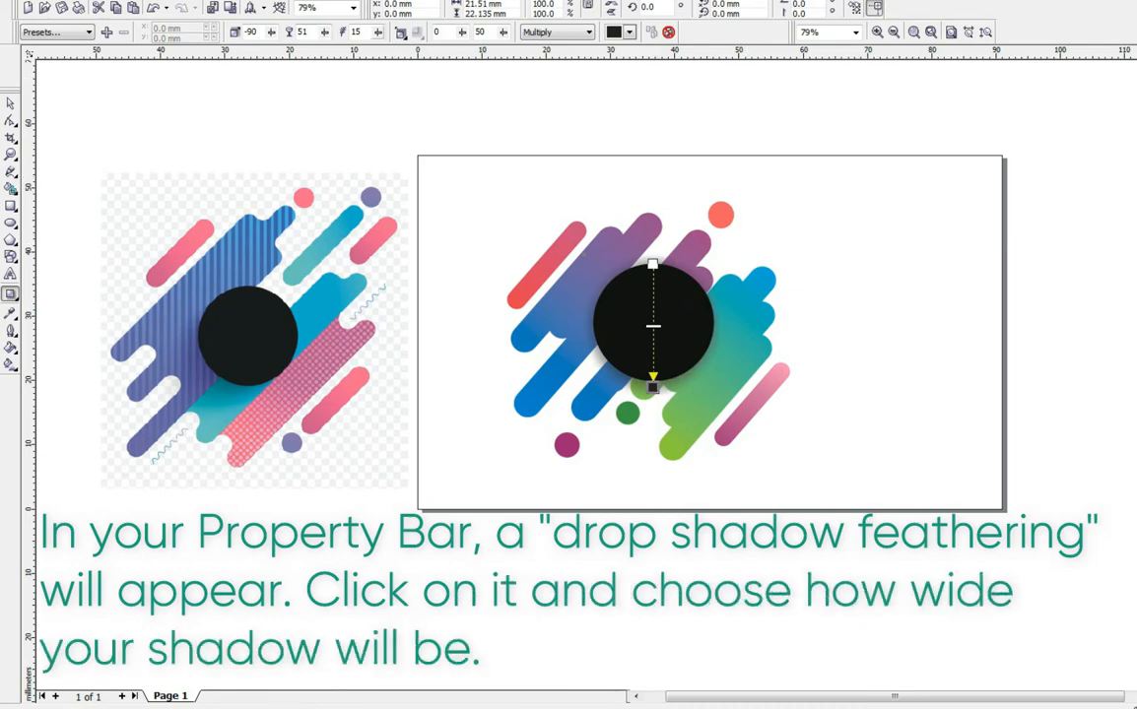
Step: Set the black circle's drop shadow feathering to 18 and deselect the circle
click(378, 33)
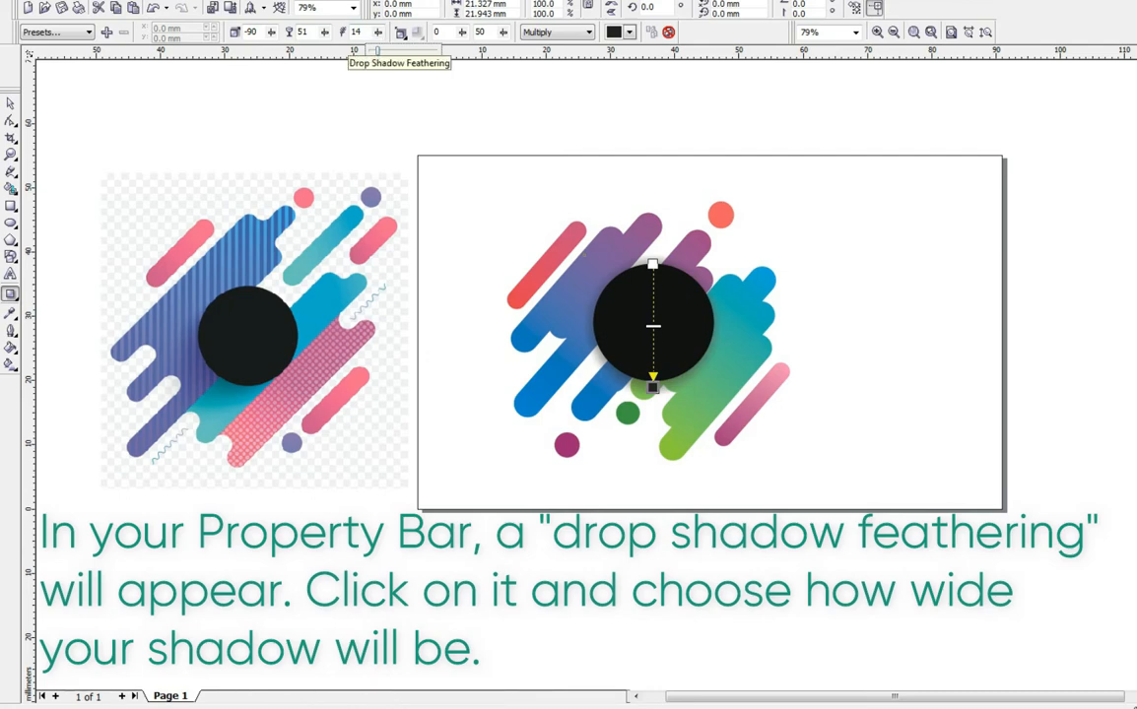
drag(378, 51, 351, 51)
click(378, 33)
click(378, 32)
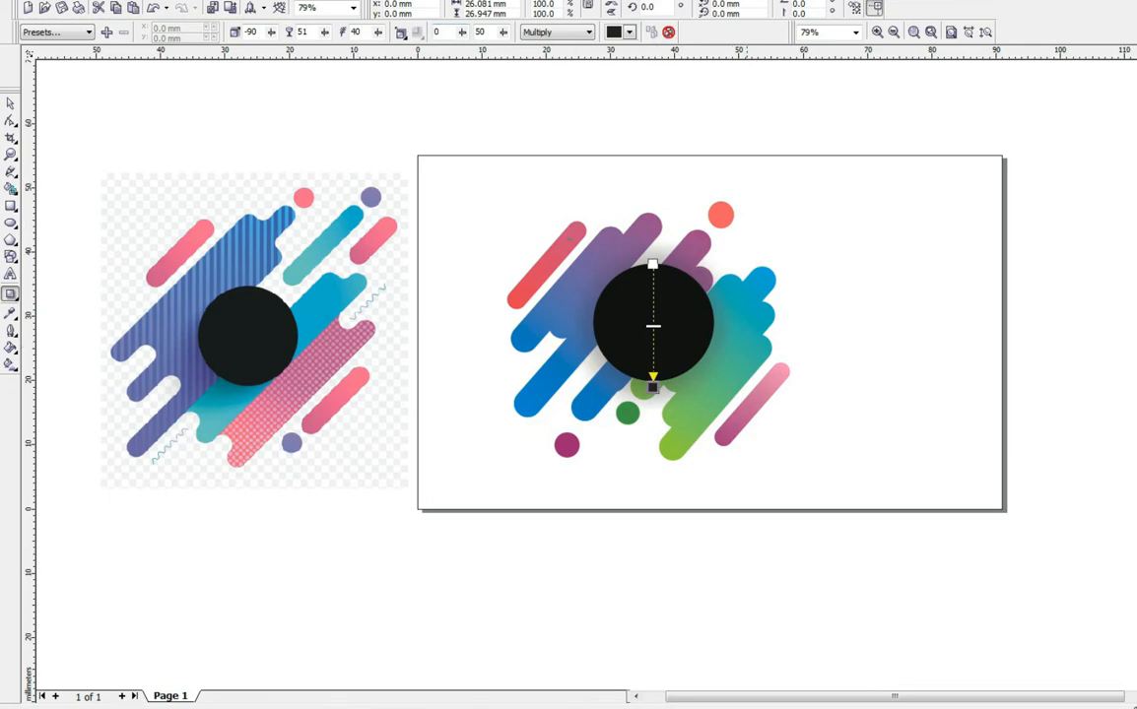
click(378, 32)
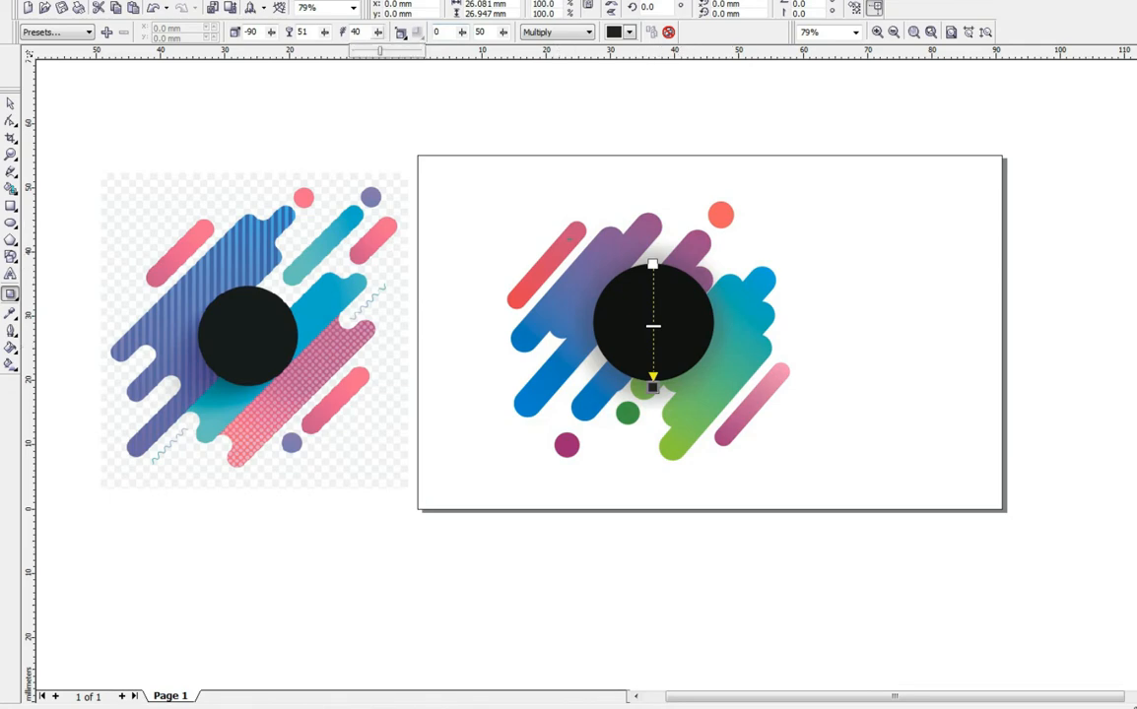
mouse_move(379, 51)
mouse_down()
mouse_move(367, 51)
mouse_move(377, 33)
mouse_move(371, 50)
mouse_up()
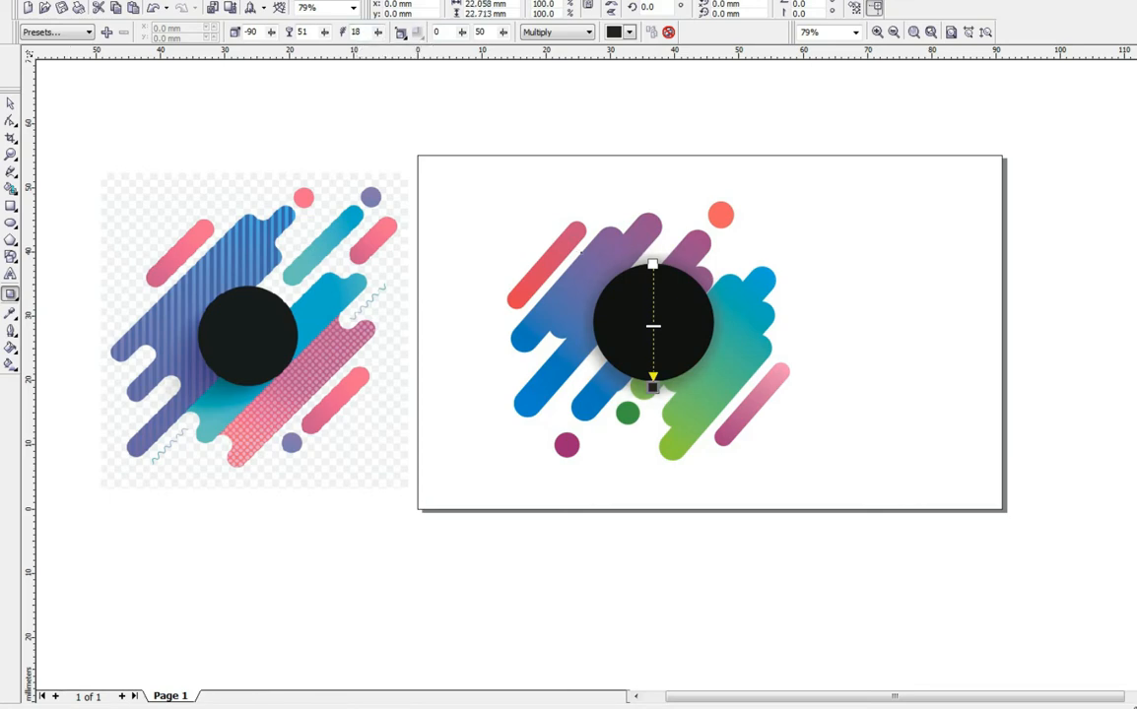
key(space)
key(Escape)
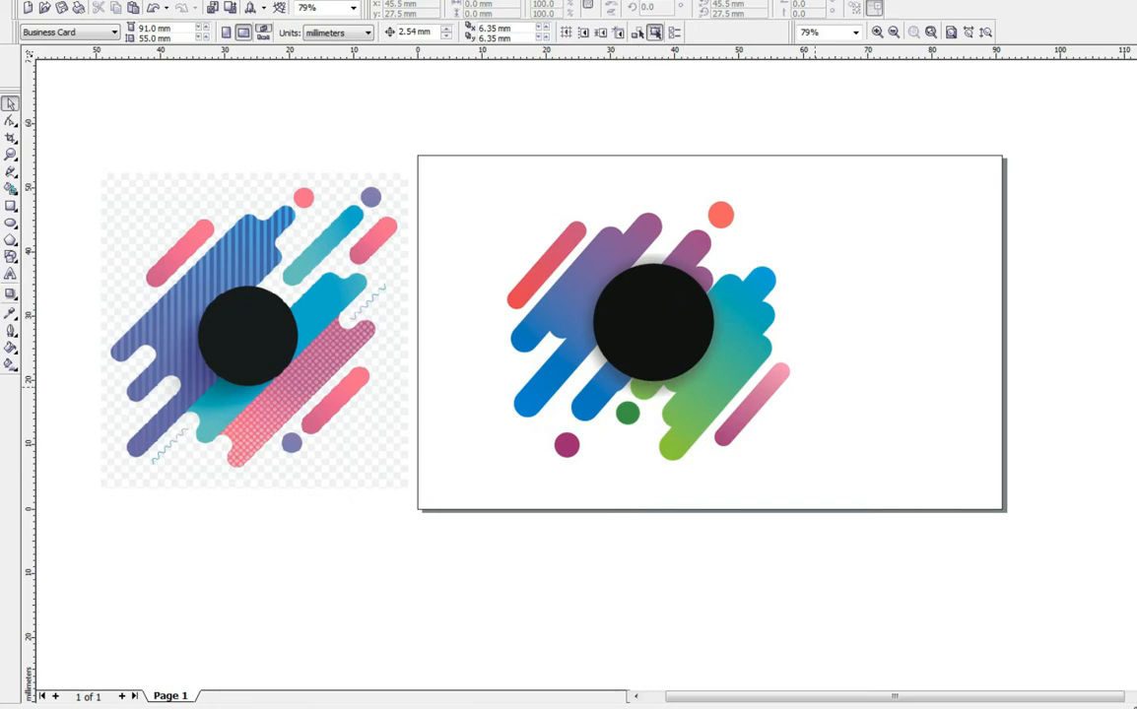
Step: Convert all objects of the graphic on the page to curves as one group and enlarge it to nearly the page height
drag(470, 140, 682, 362)
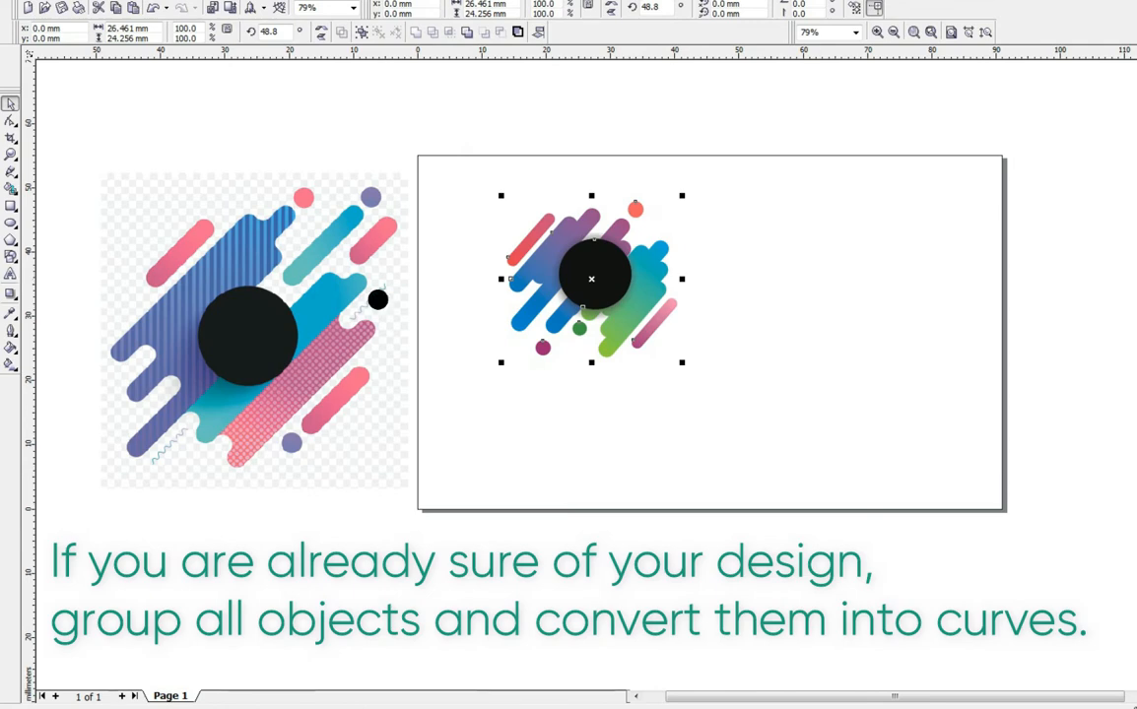
key(alt+a)
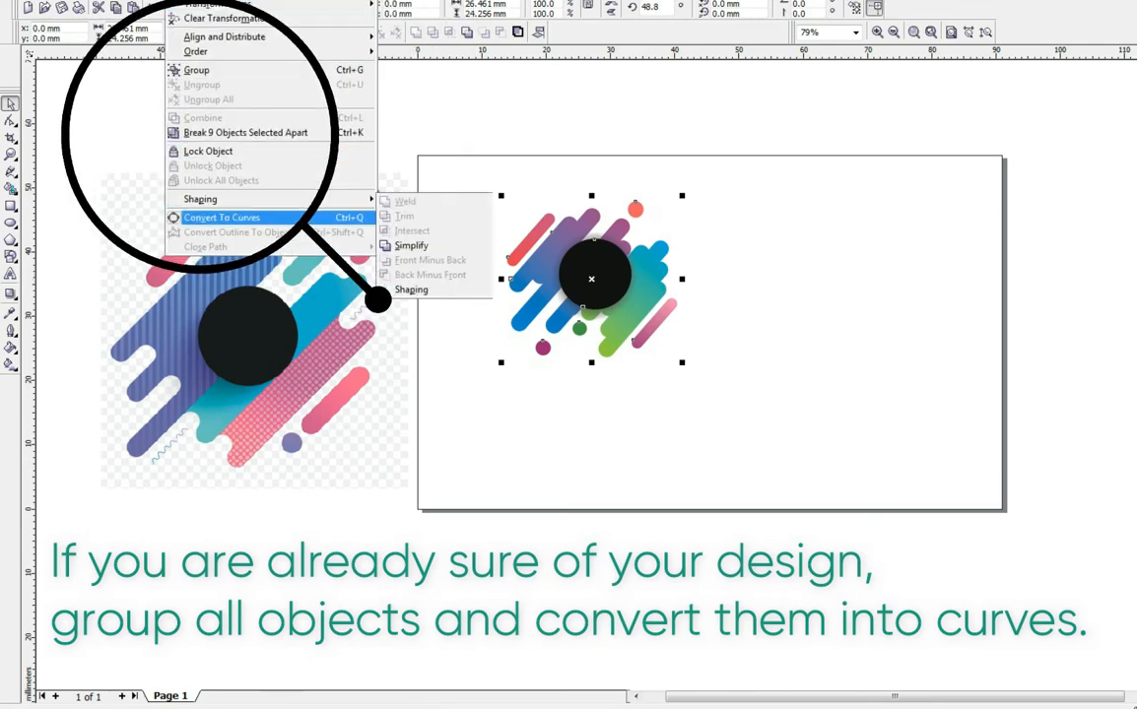
click(223, 218)
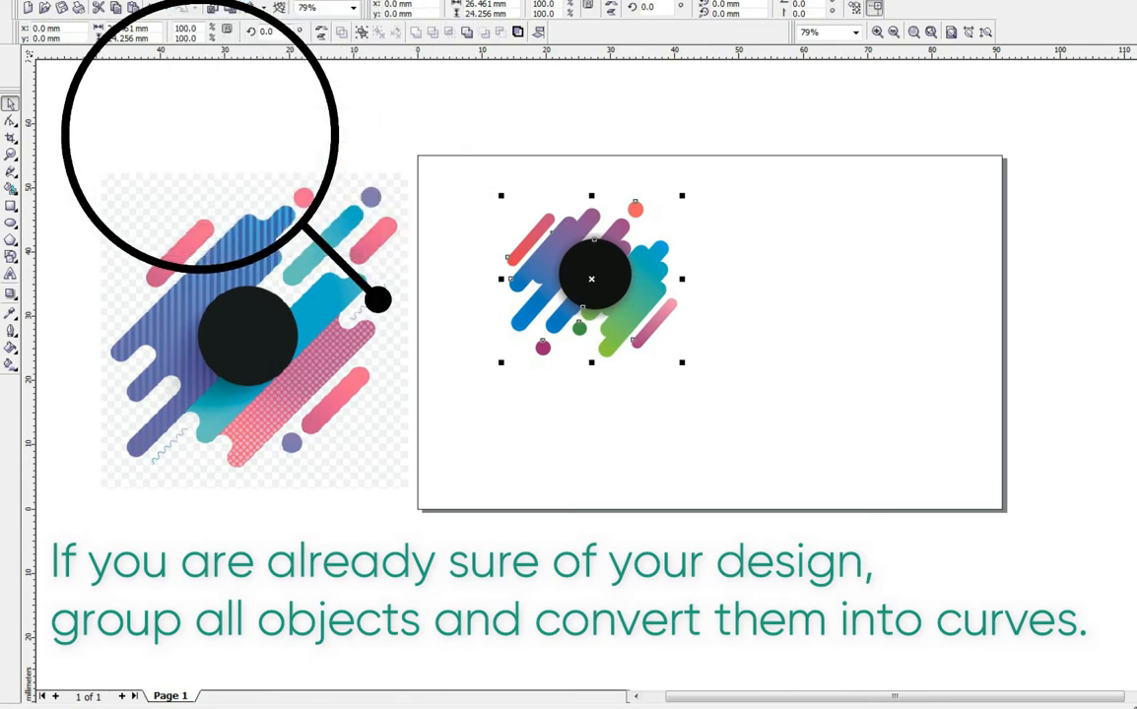
key(alt+a)
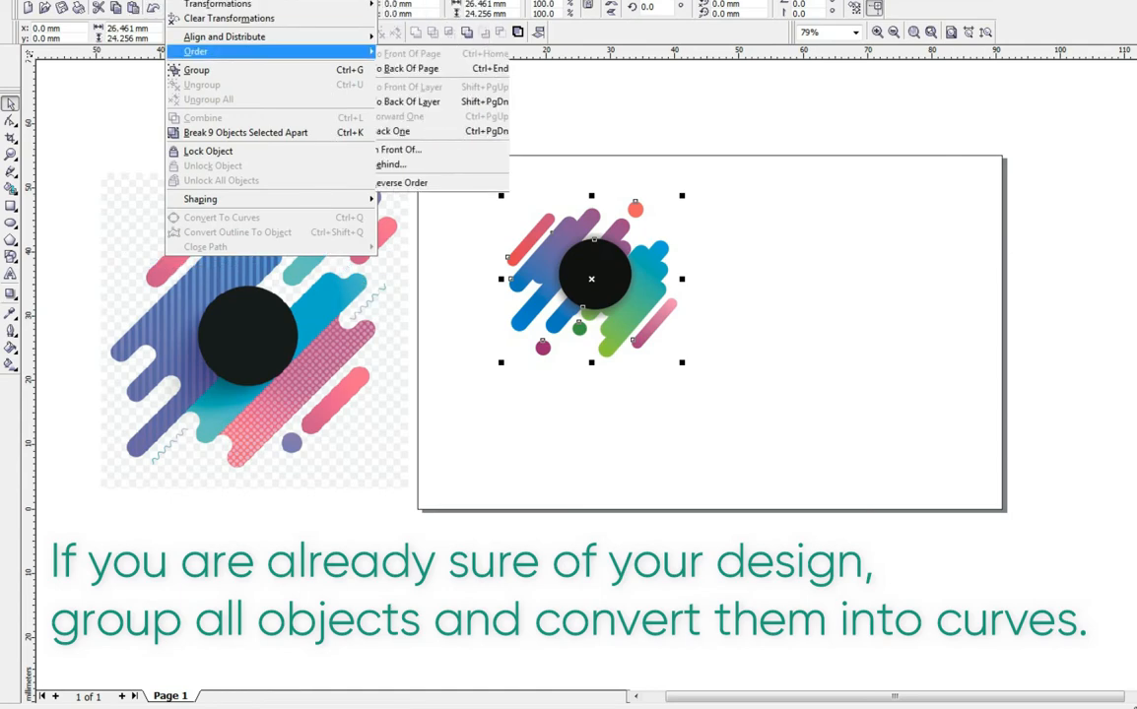
key(Return)
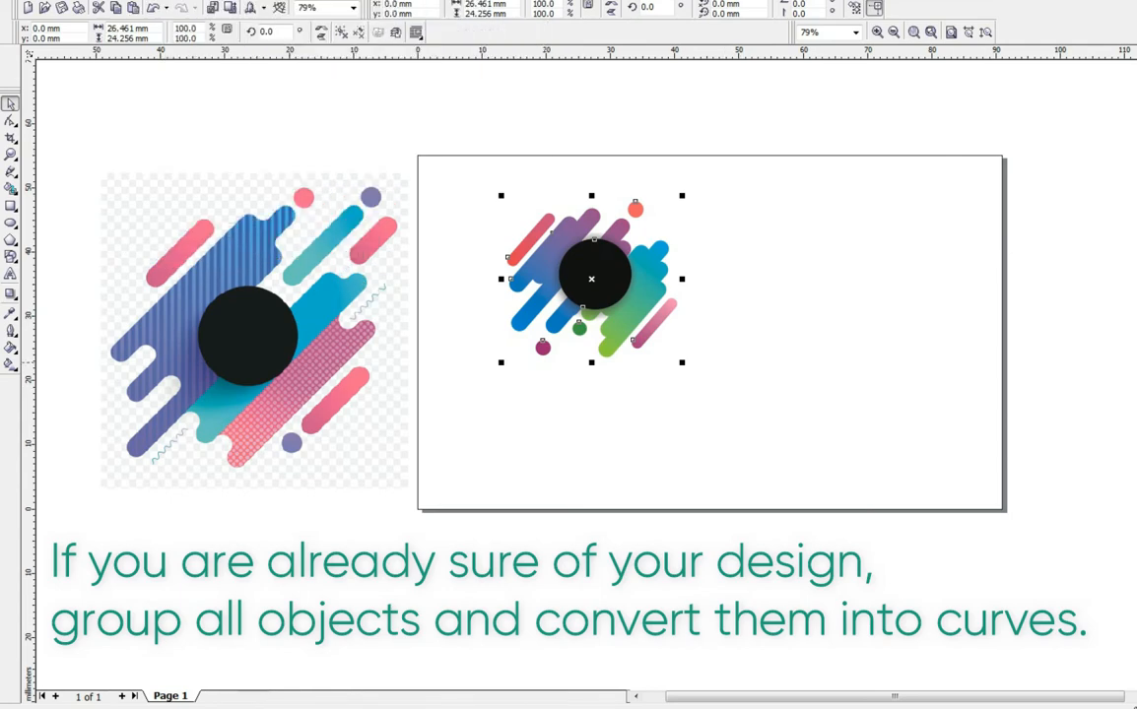
drag(682, 363, 833, 503)
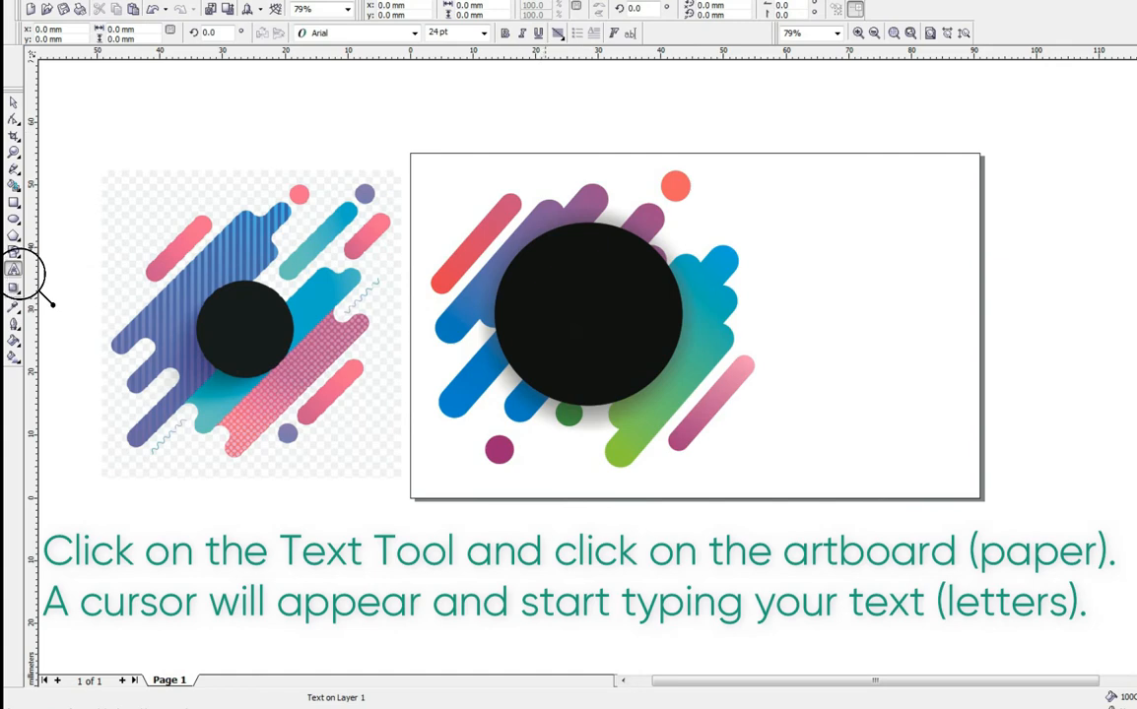
Step: Add the artistic text "art facts" in 24 pt Arial above the page and break it apart into separate words
text(ar)
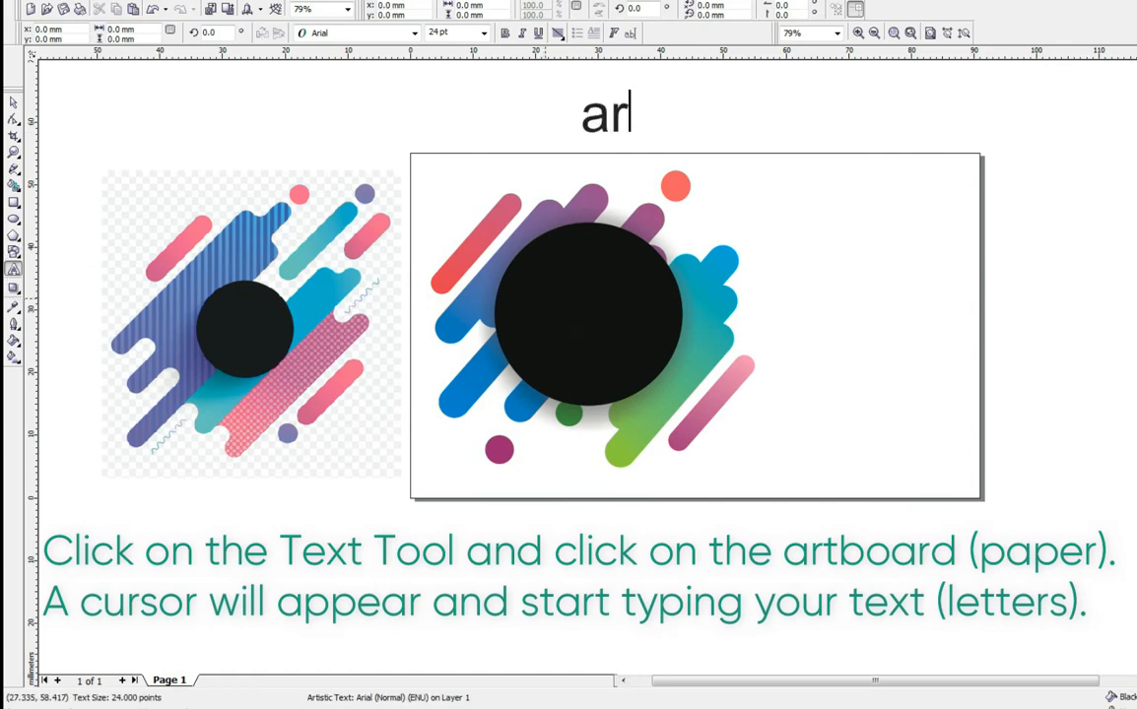
text(t f)
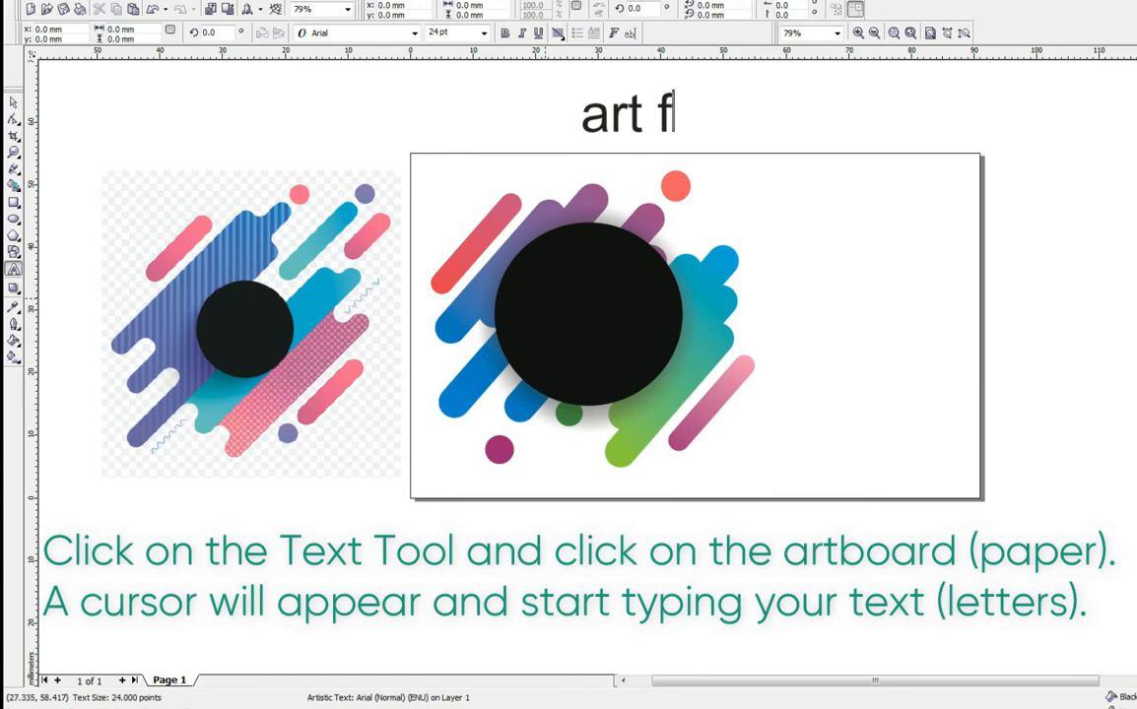
text(acts)
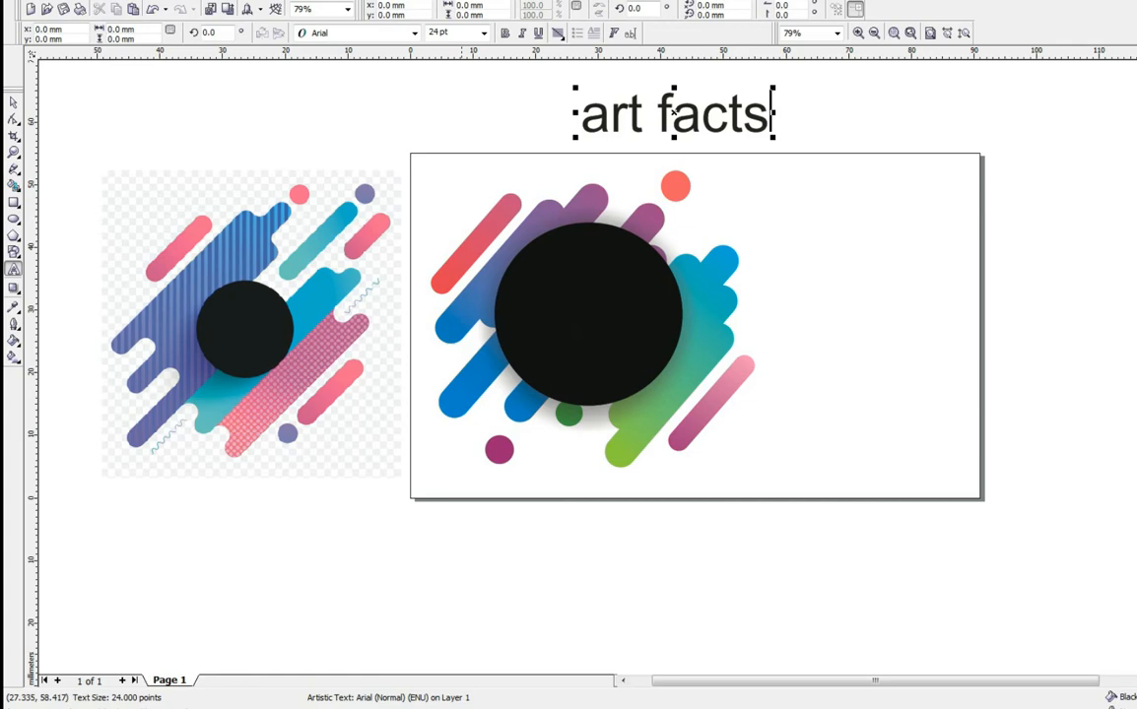
key(ctrl+space)
click(185, 1)
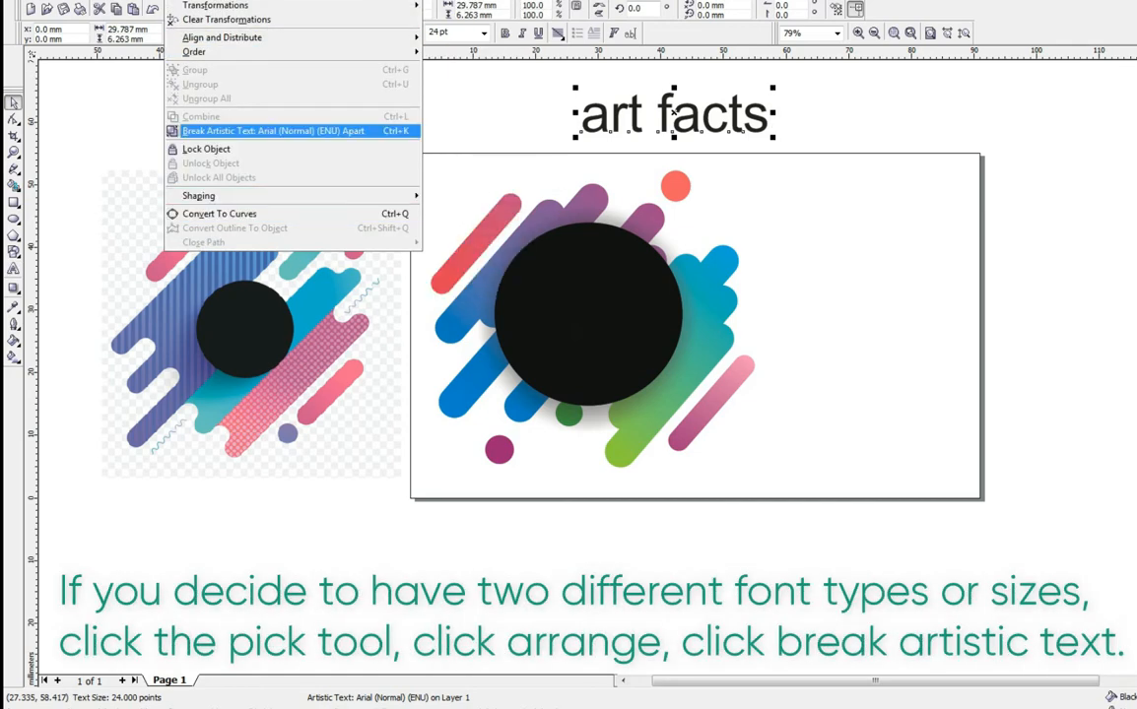
click(273, 131)
Step: Place the word "art" on the black circle in white Century Gothic and convert it to curves
drag(611, 115, 540, 293)
click(414, 32)
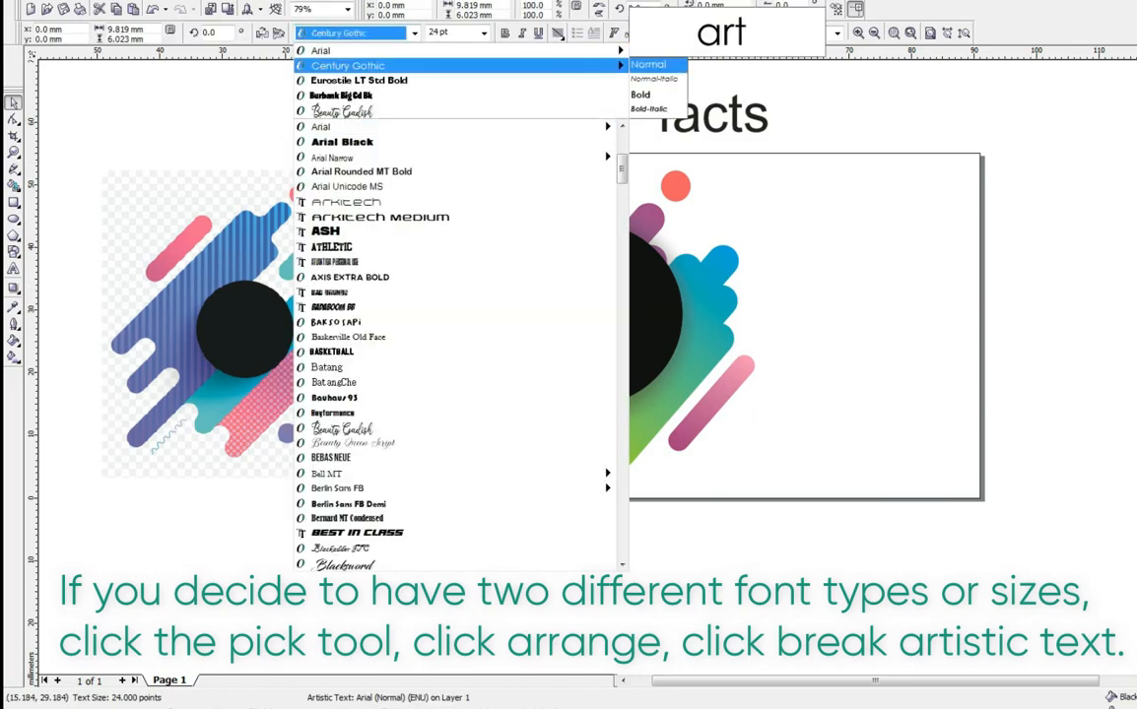
click(349, 66)
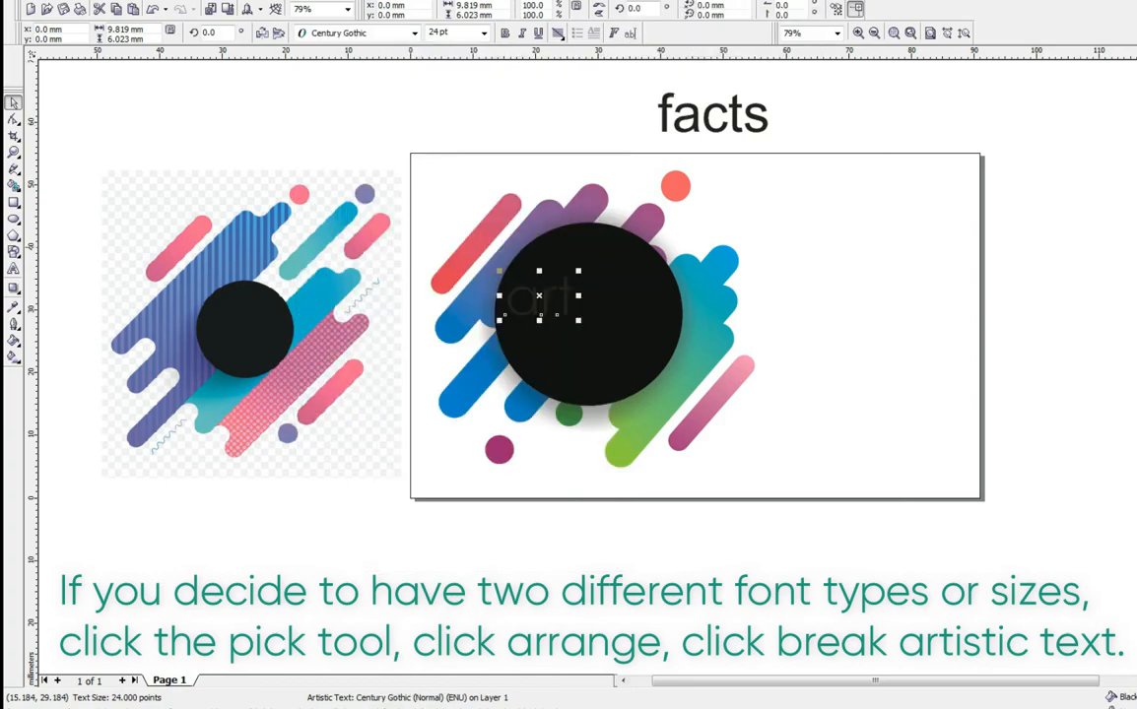
click(1135, 217)
click(181, 1)
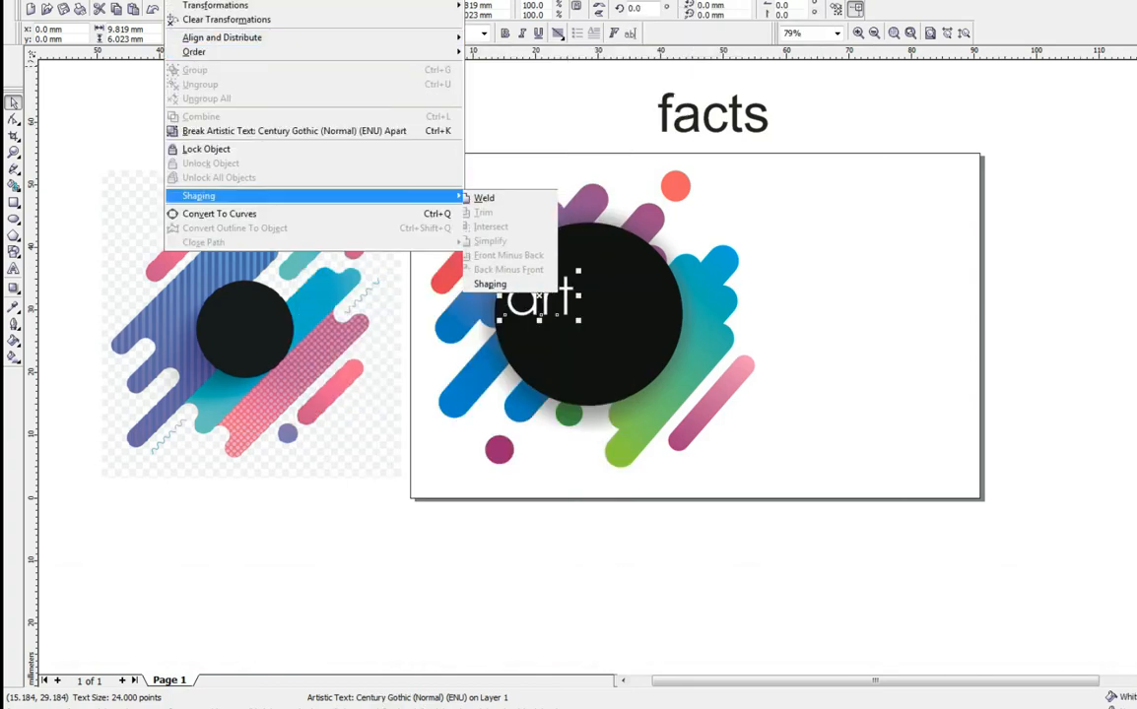
click(229, 214)
Step: Format the word "facts" in bold Century Gothic with a white fill
click(688, 126)
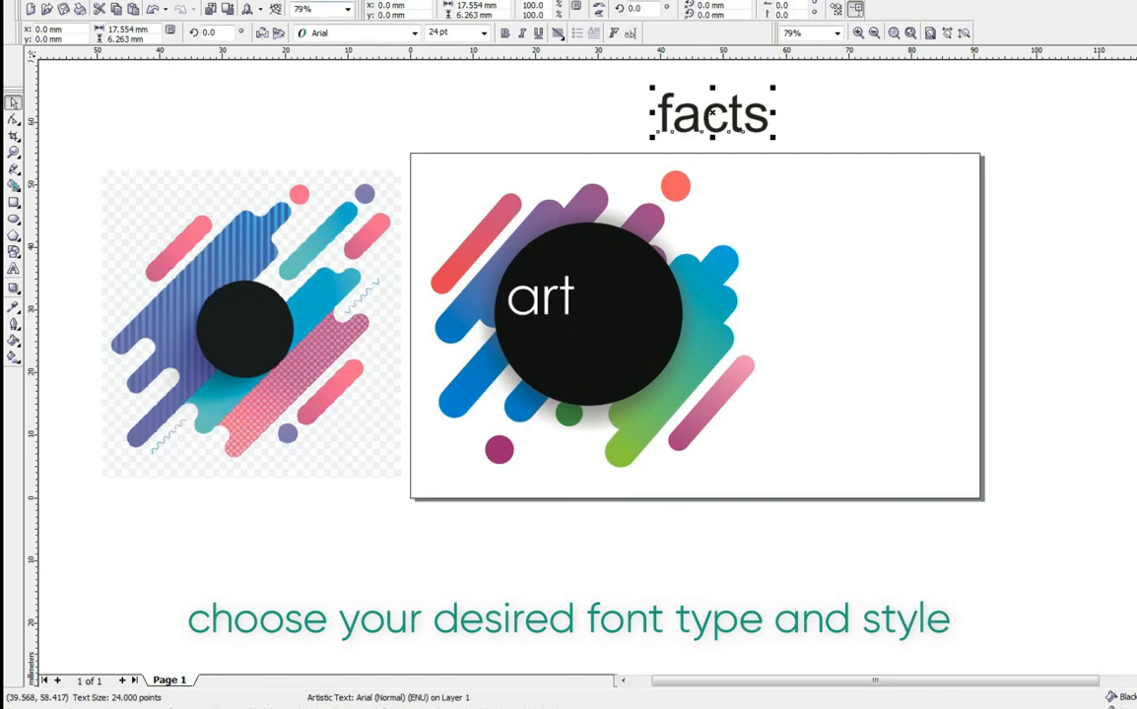
click(415, 34)
click(349, 66)
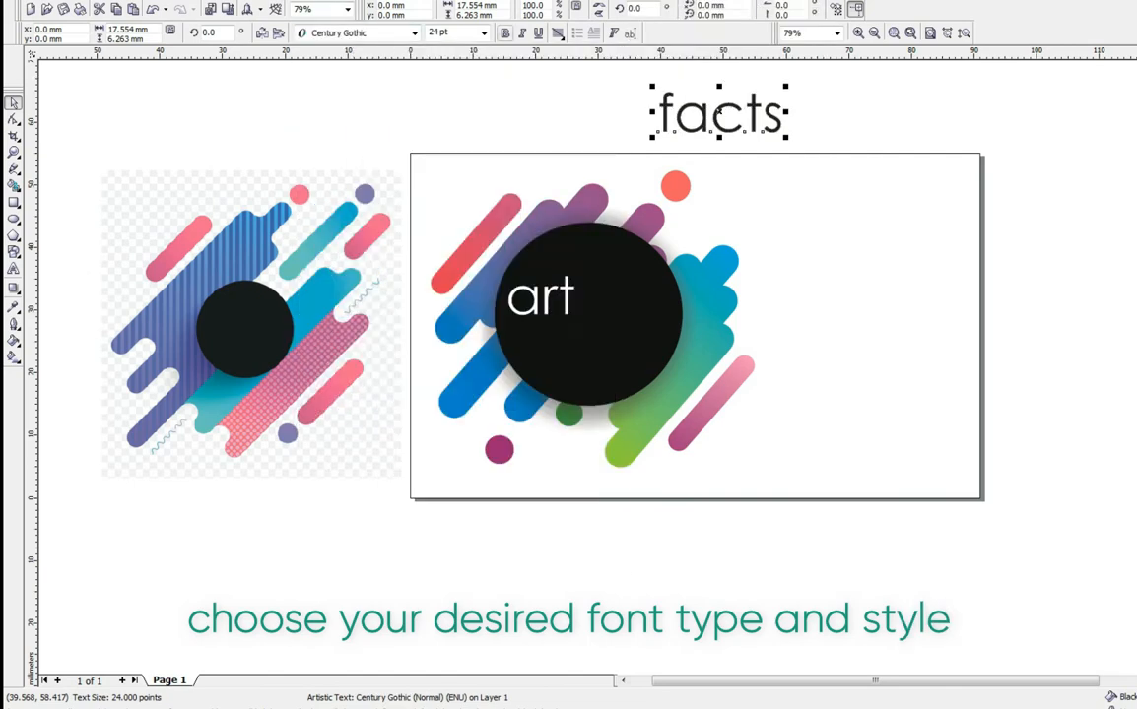
click(505, 33)
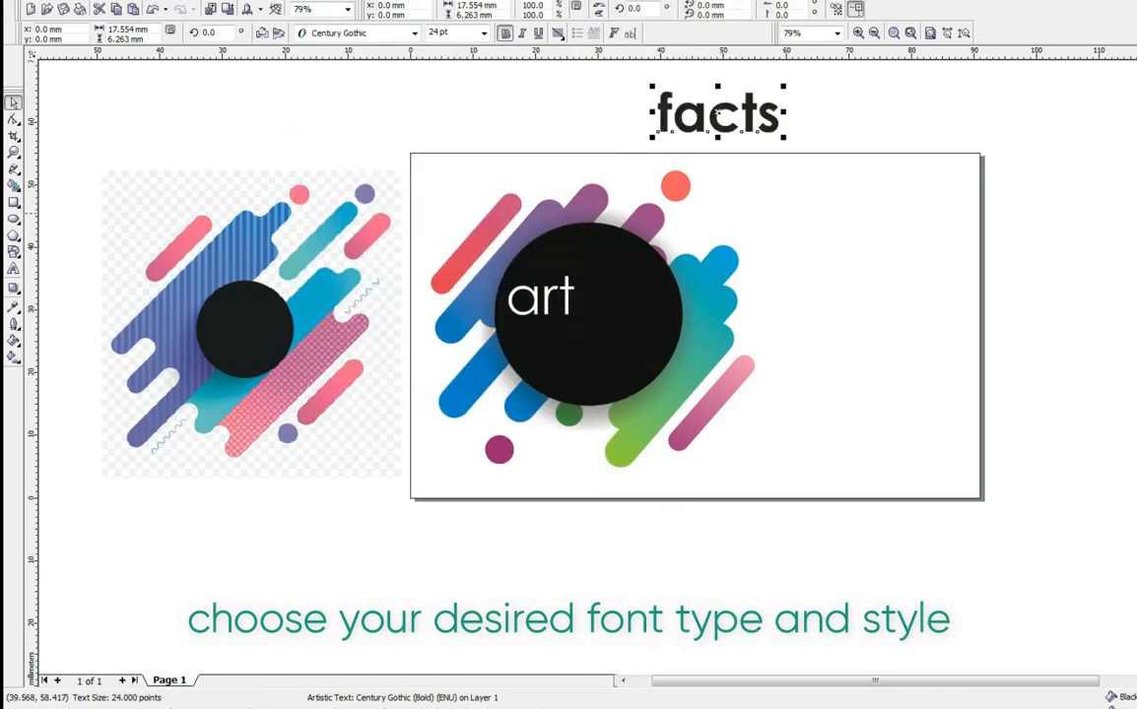
click(1136, 214)
Step: Position "facts" on the black circle just below "art" and convert it to curves
drag(661, 130, 556, 362)
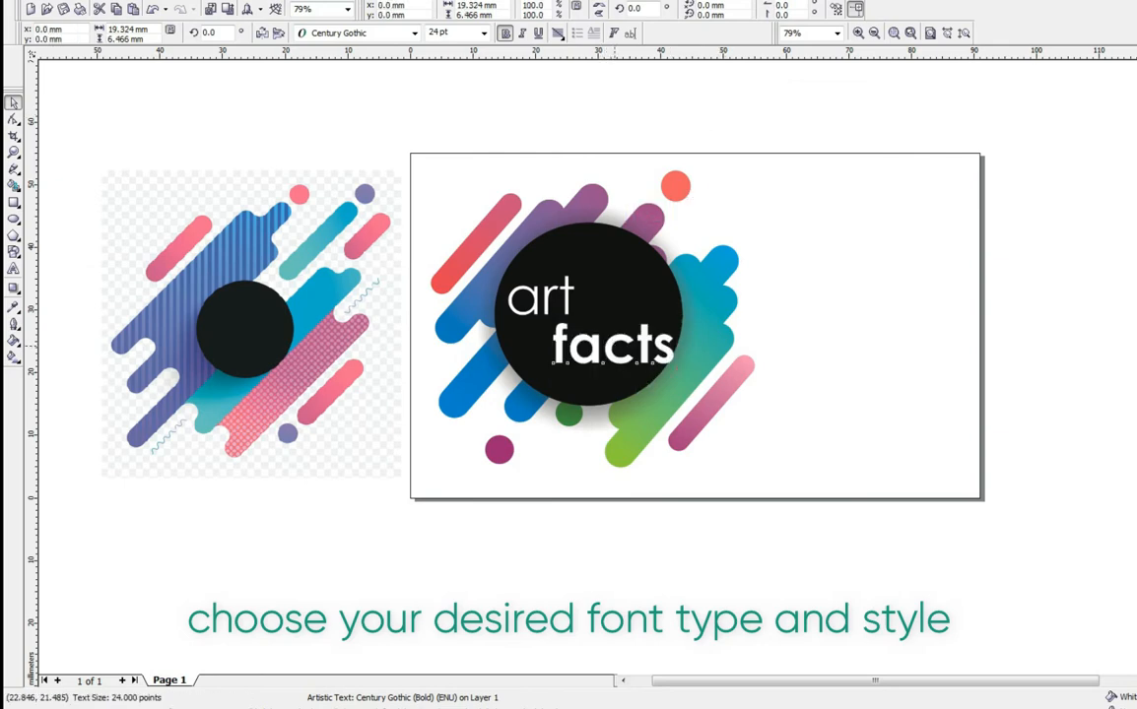
drag(613, 347, 604, 339)
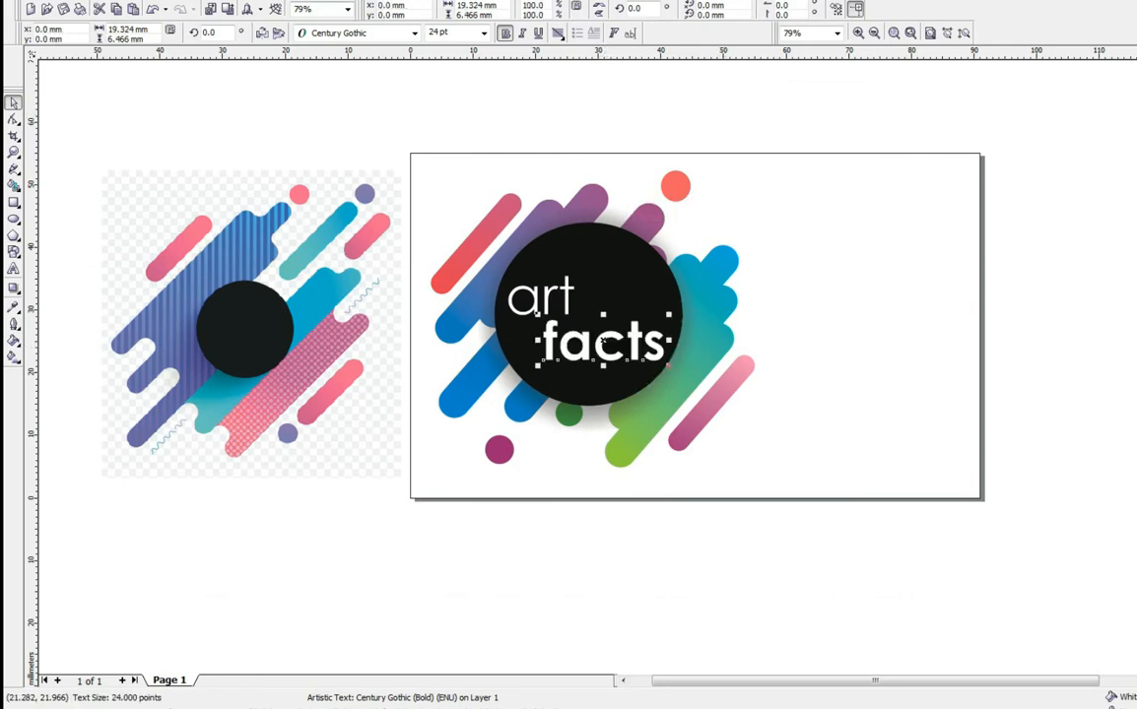
click(203, 213)
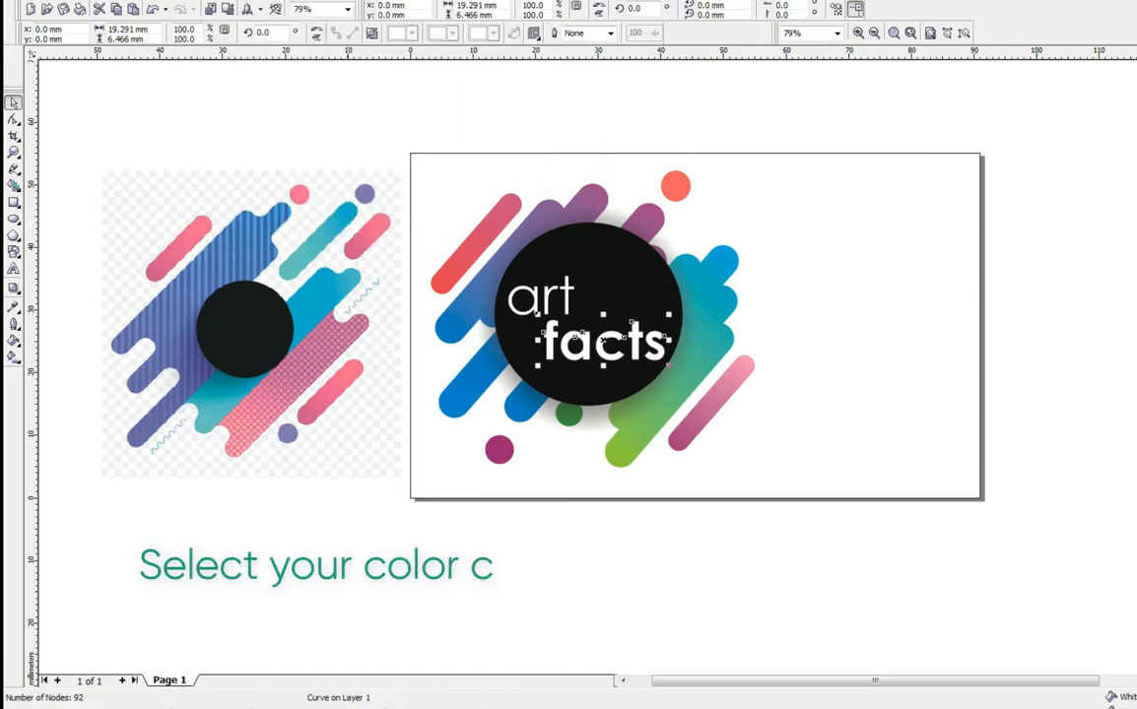
key(Escape)
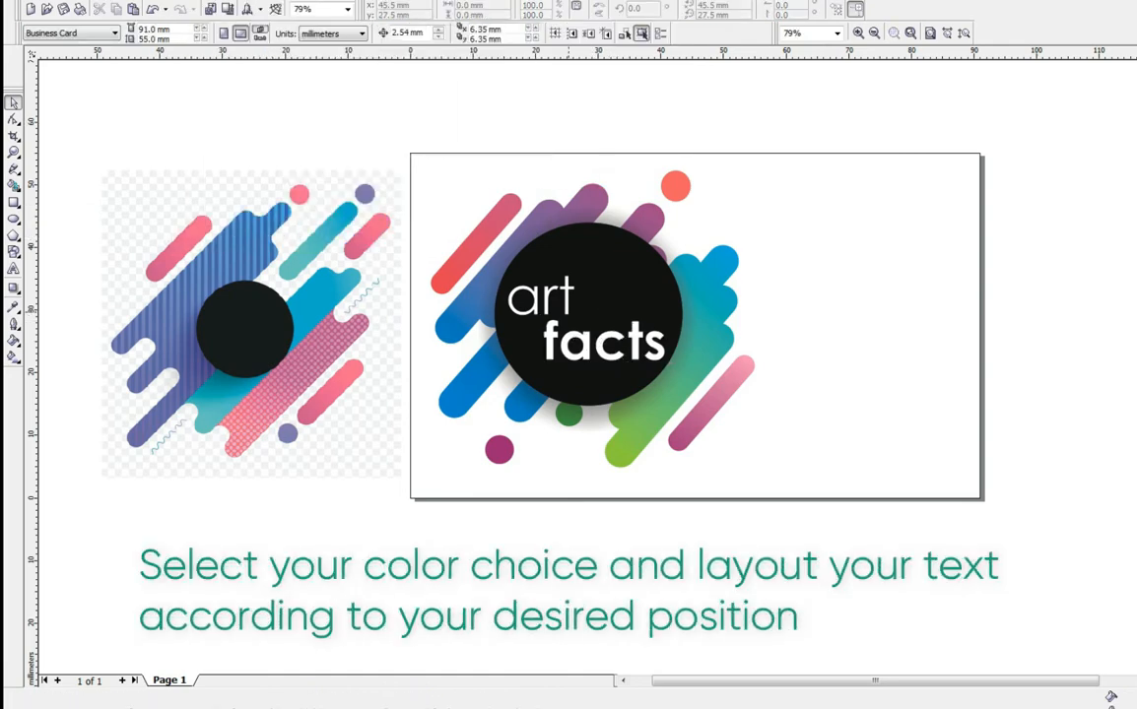
Step: Centre "art" above "facts" on the black circle and enlarge "art" proportionally to about 13.3 by 7.9 mm
drag(542, 297, 572, 301)
key(ctrl+z)
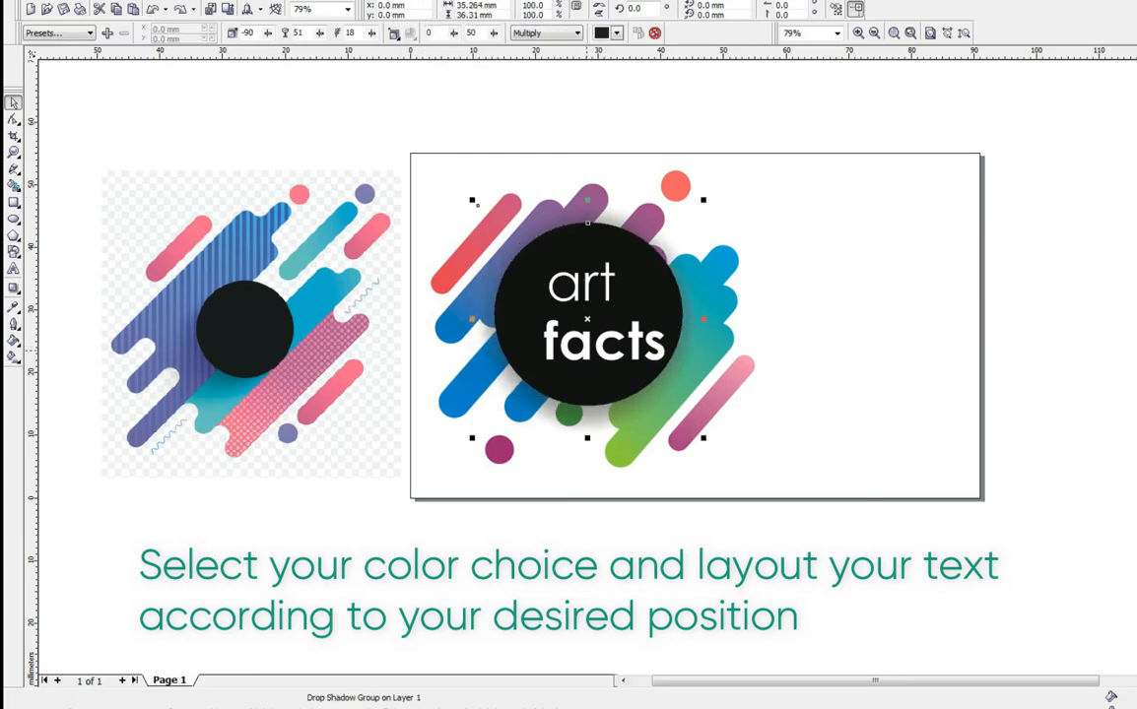
drag(598, 341, 587, 331)
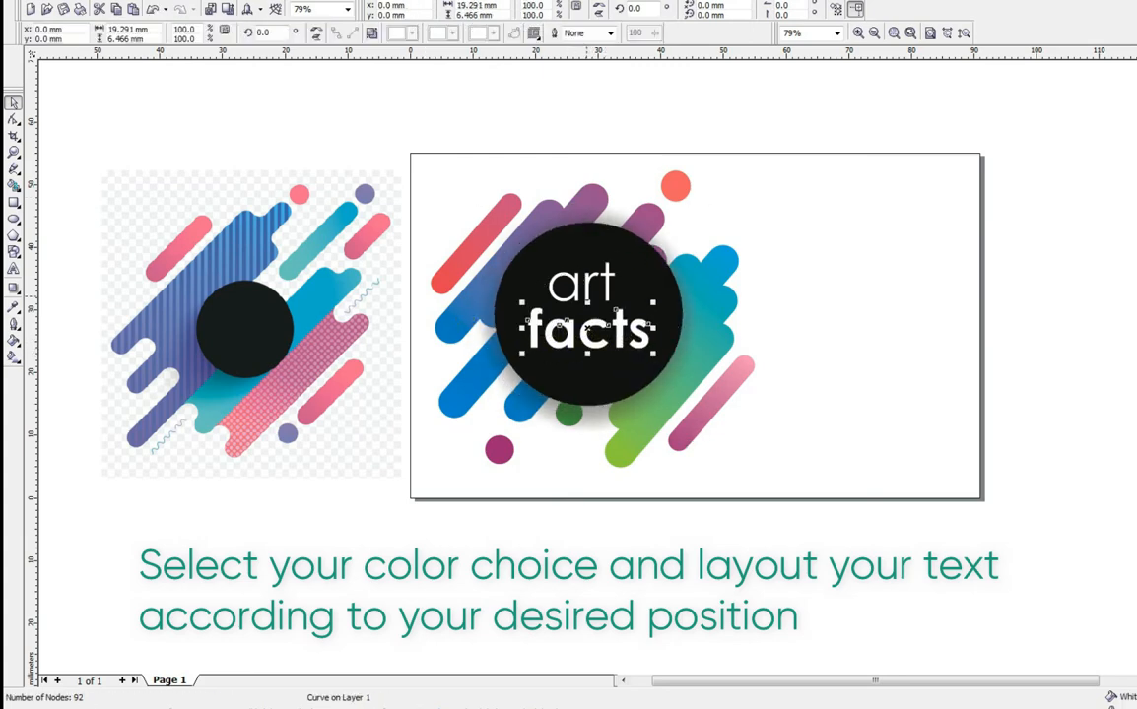
click(580, 280)
drag(605, 262, 614, 253)
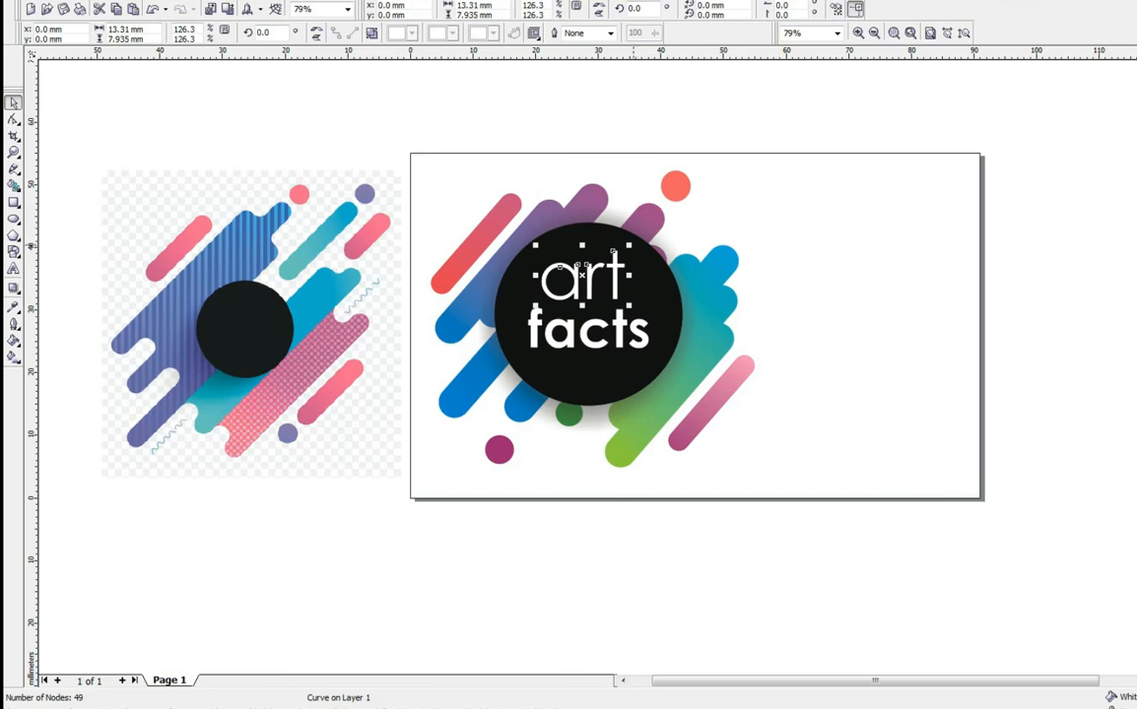
Step: Stretch "art" out of proportion to about 41 by 15.5 mm and place it in black beside the circle
drag(581, 245, 581, 197)
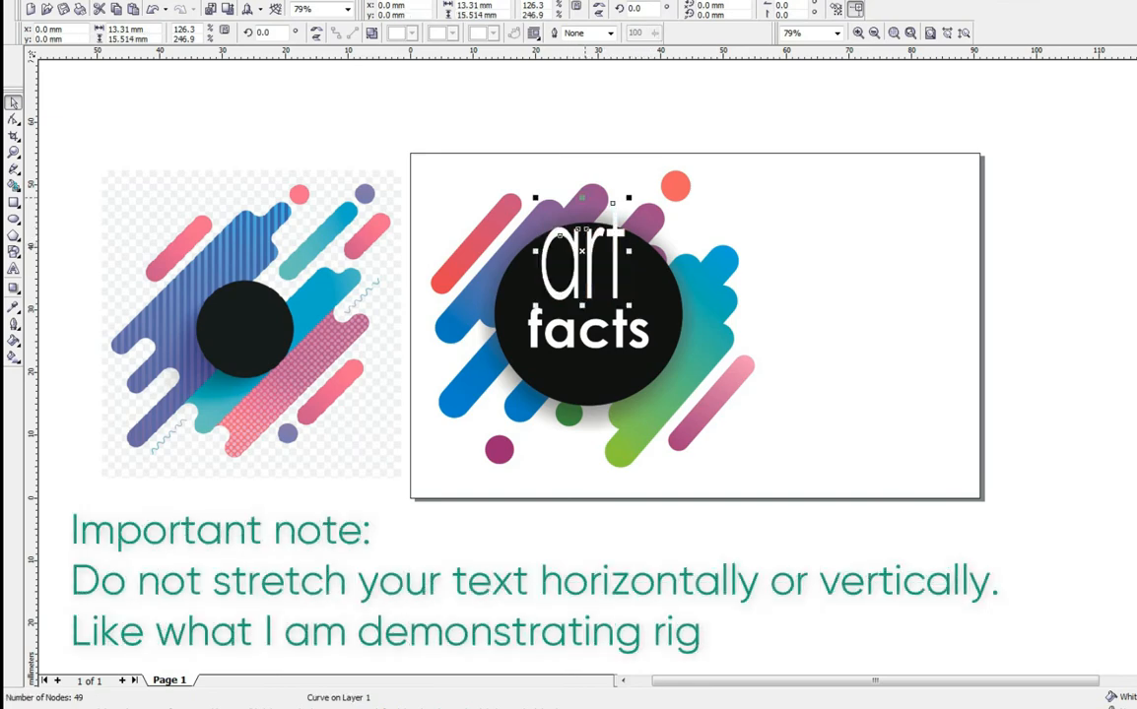
drag(628, 251, 804, 251)
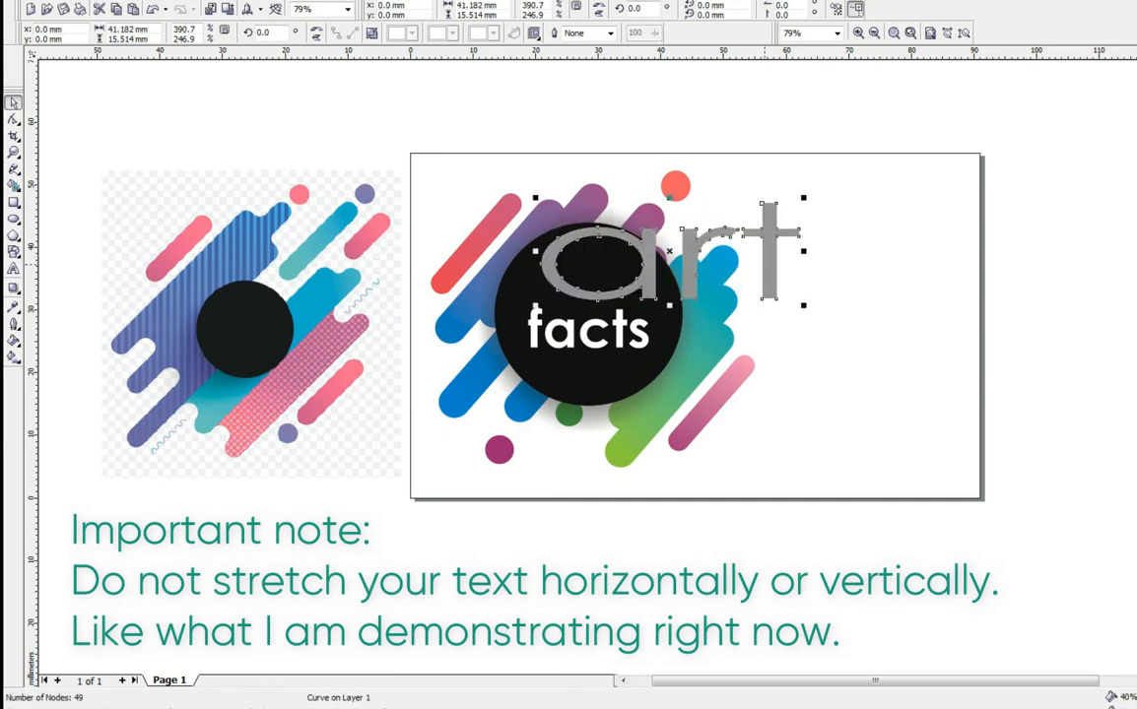
drag(694, 261, 853, 276)
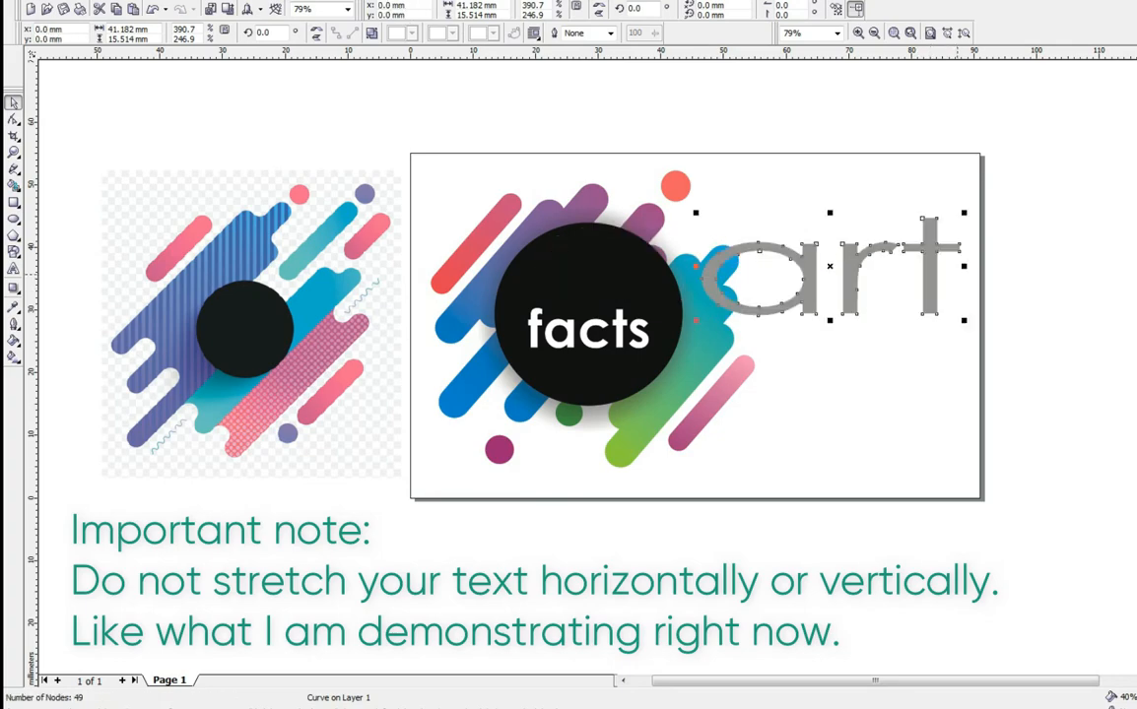
click(1133, 98)
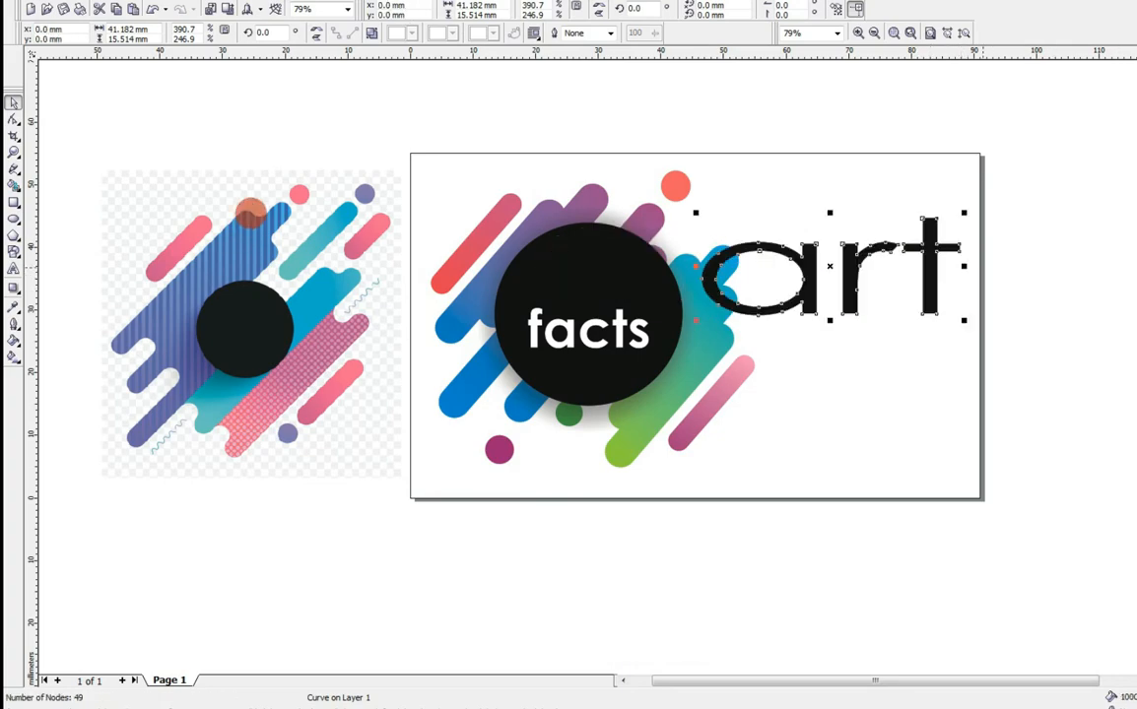
Step: Distort "art" by narrowing it to about 20 mm, squashing it to about 7.6 mm, and stretching it to about 28.5 mm tall
drag(964, 266, 835, 241)
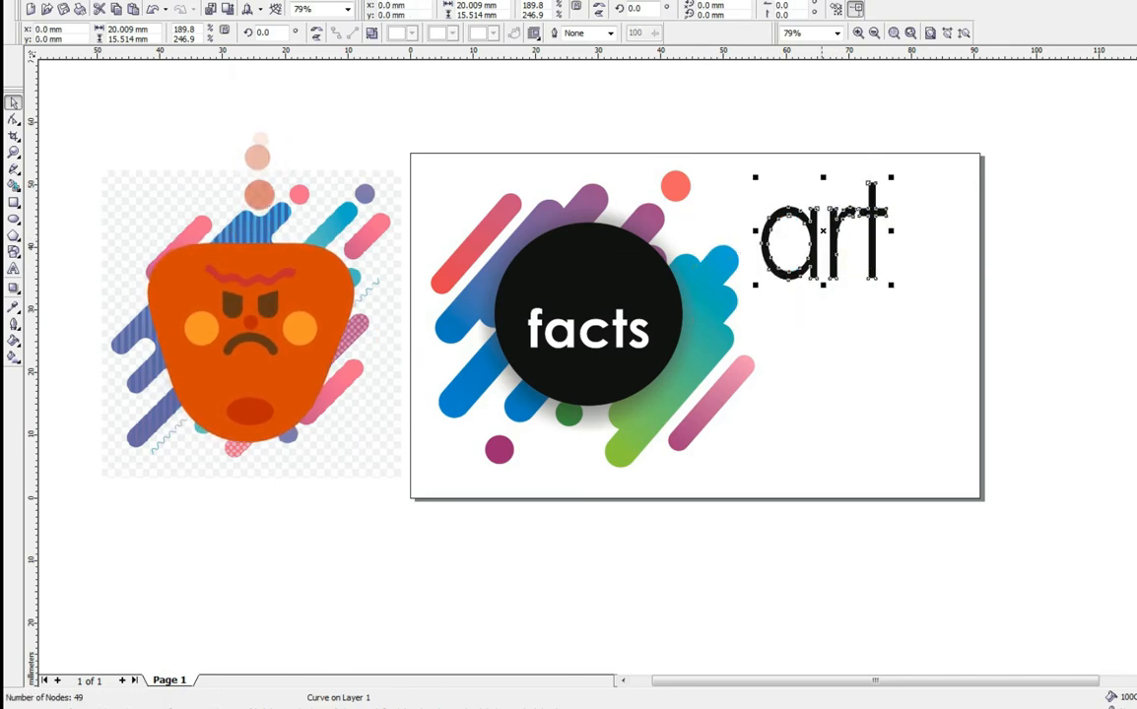
drag(823, 177, 824, 226)
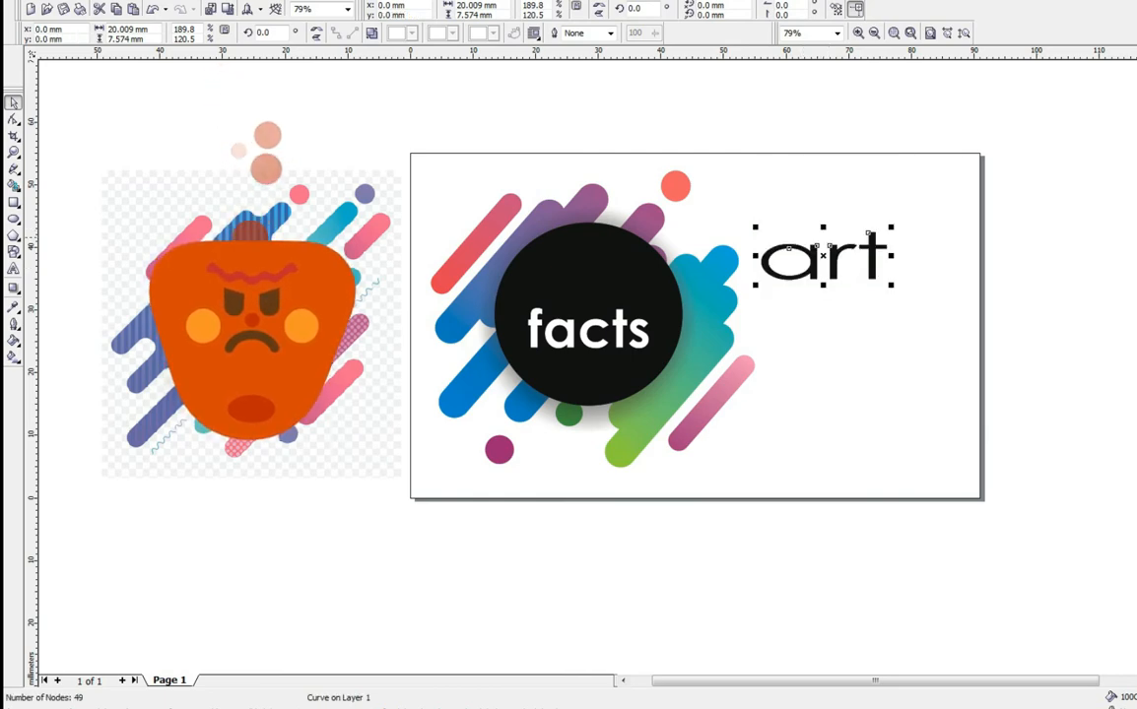
click(153, 8)
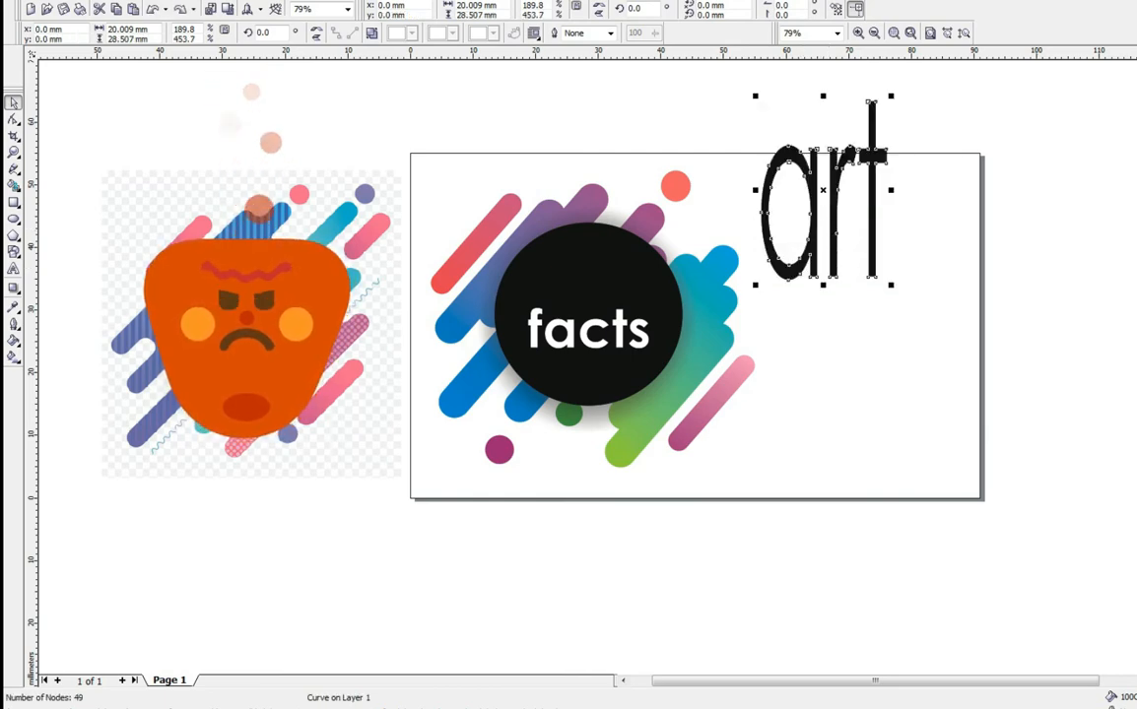
Step: Undo the distortions, recolouring and move of "art" back to its proportional white version on the black circle
click(152, 9)
click(152, 9)
click(152, 9)
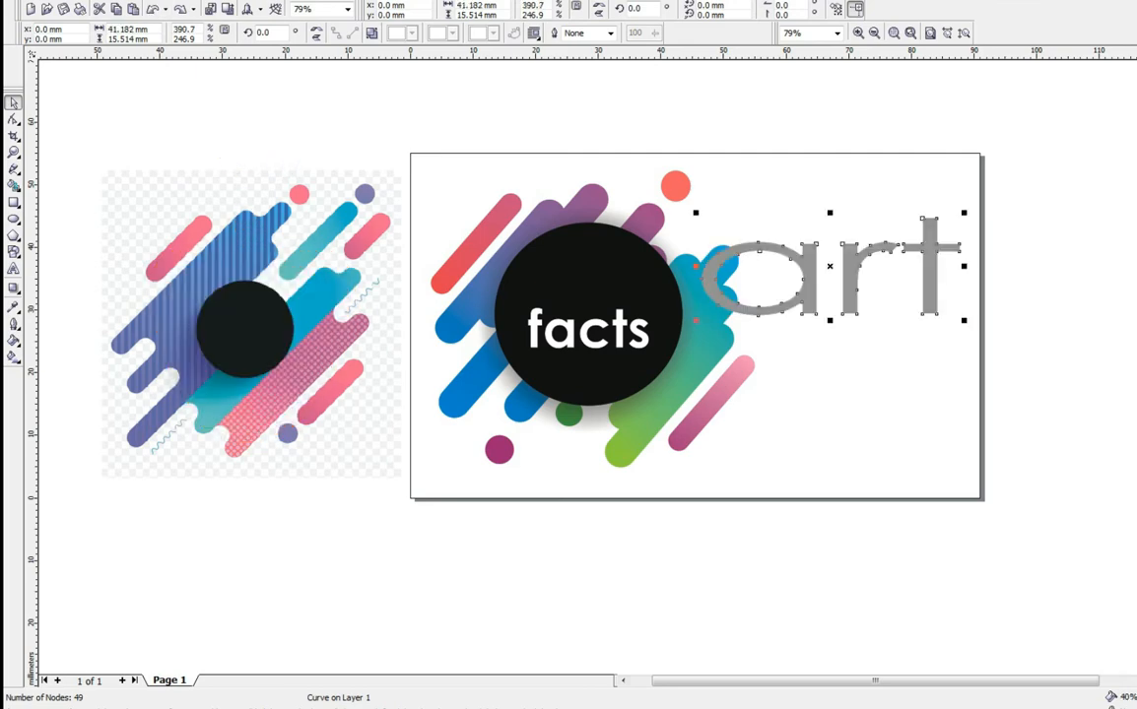
key(ctrl+z)
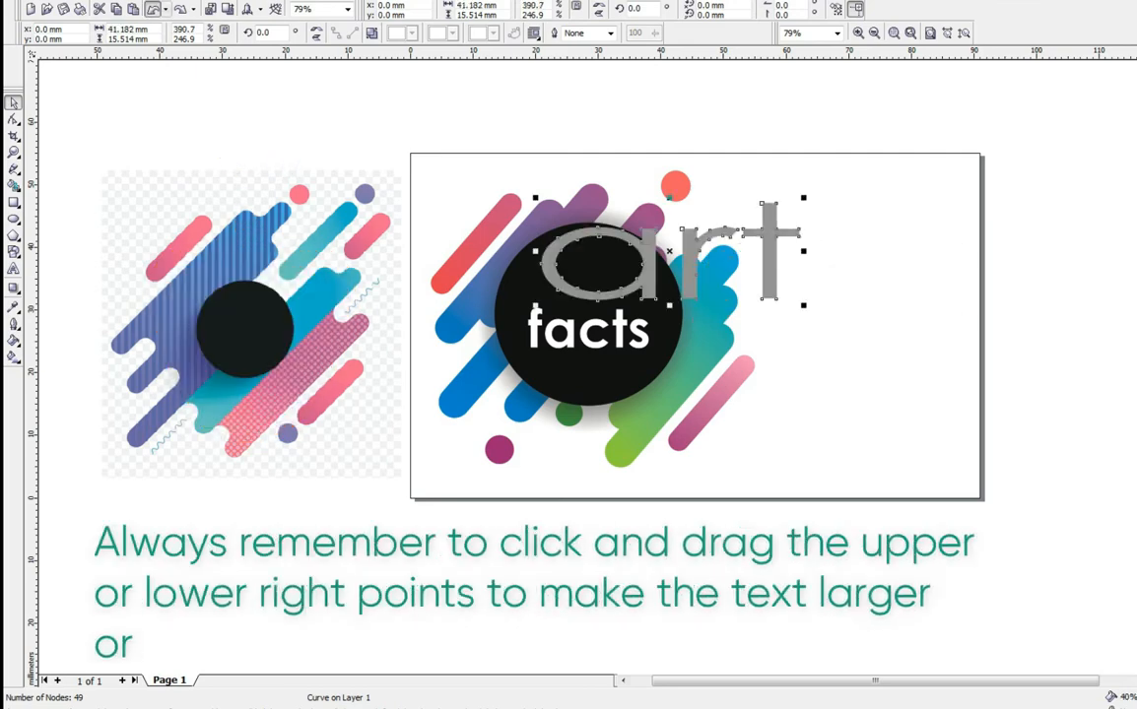
key(ctrl+z)
key(ctrl+z)
key(ctrl+z)
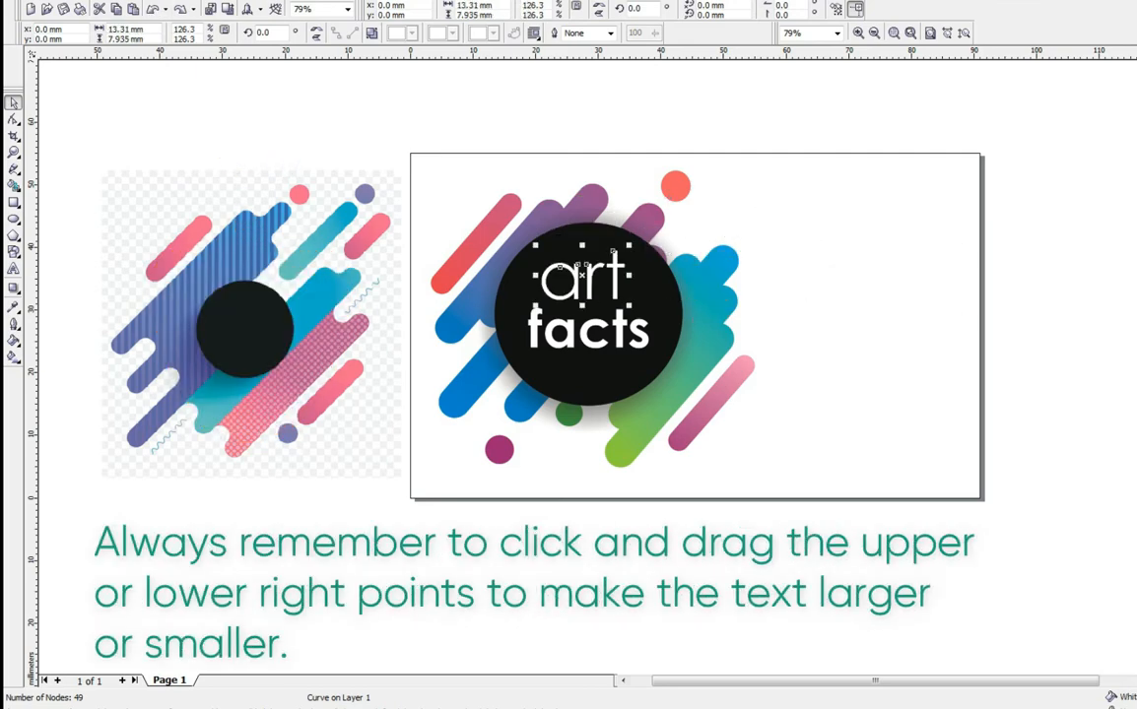
click(153, 9)
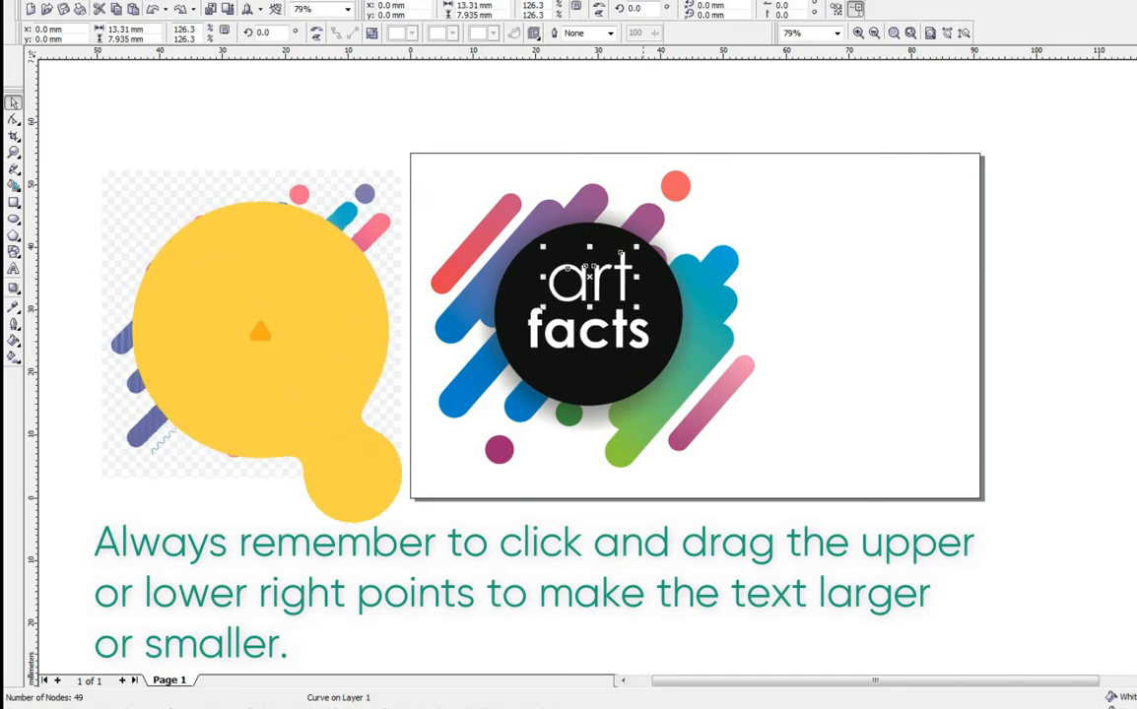
Step: Enlarge "art" proportionally to about 13.8 by 8.2 mm and place both words slightly lower on the black circle
mouse_move(621, 254)
mouse_down()
mouse_move(662, 252)
mouse_move(667, 219)
mouse_move(624, 275)
mouse_up()
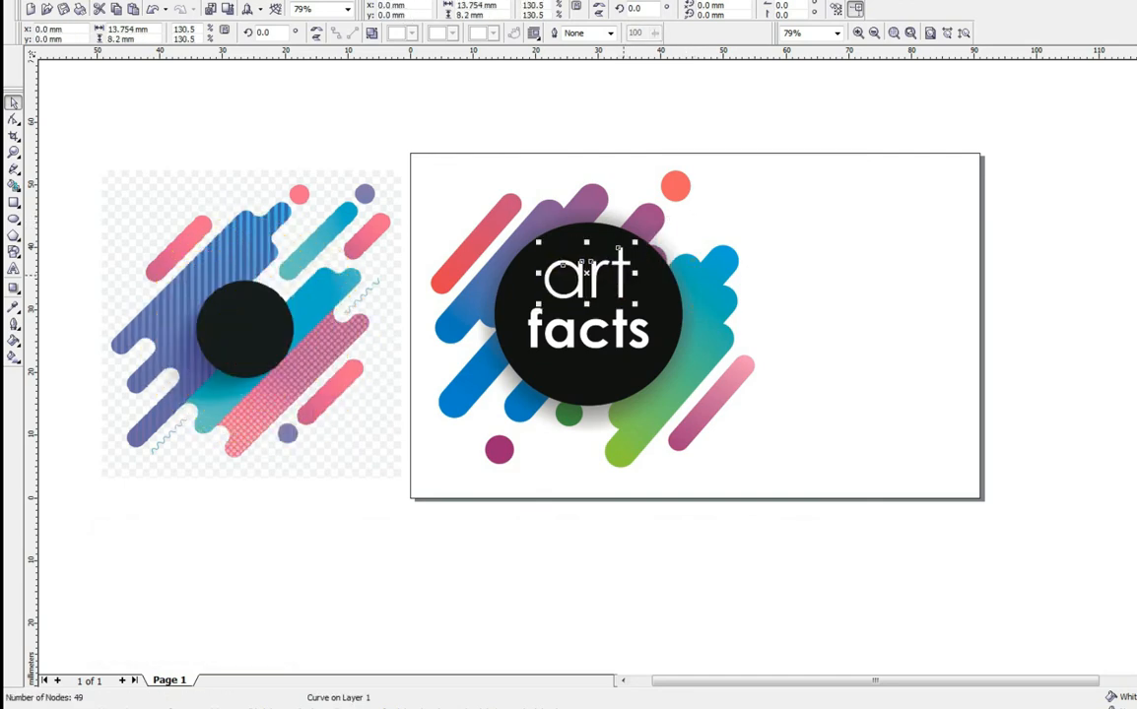
click(614, 314)
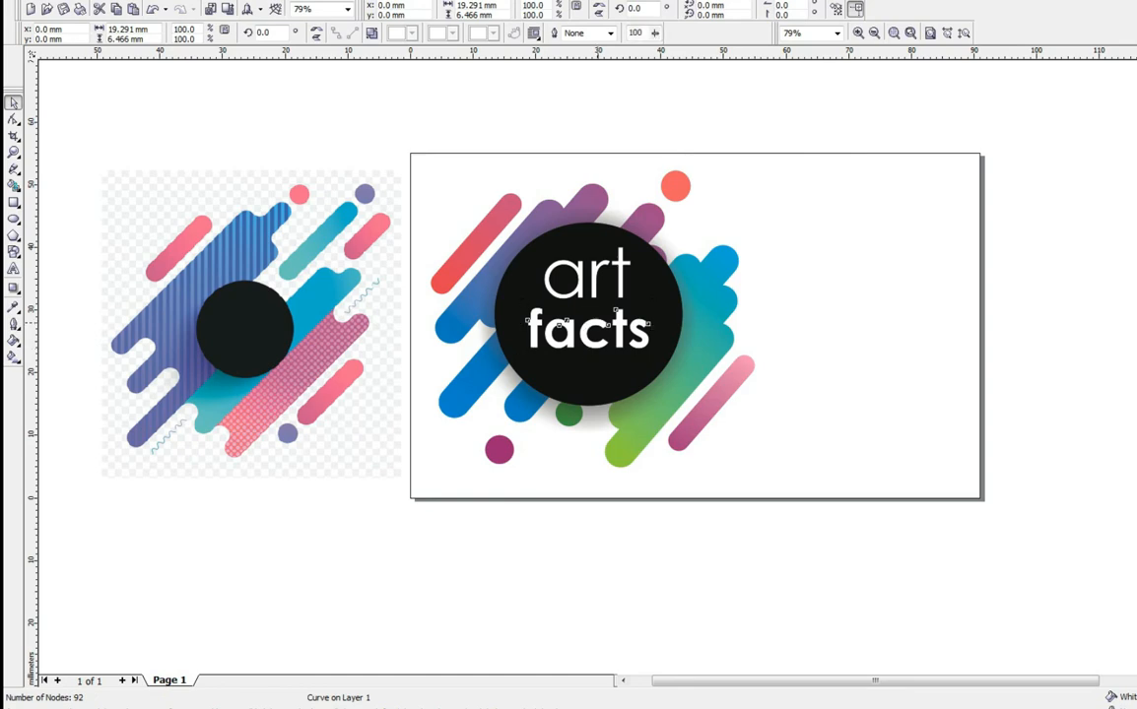
drag(614, 323, 593, 312)
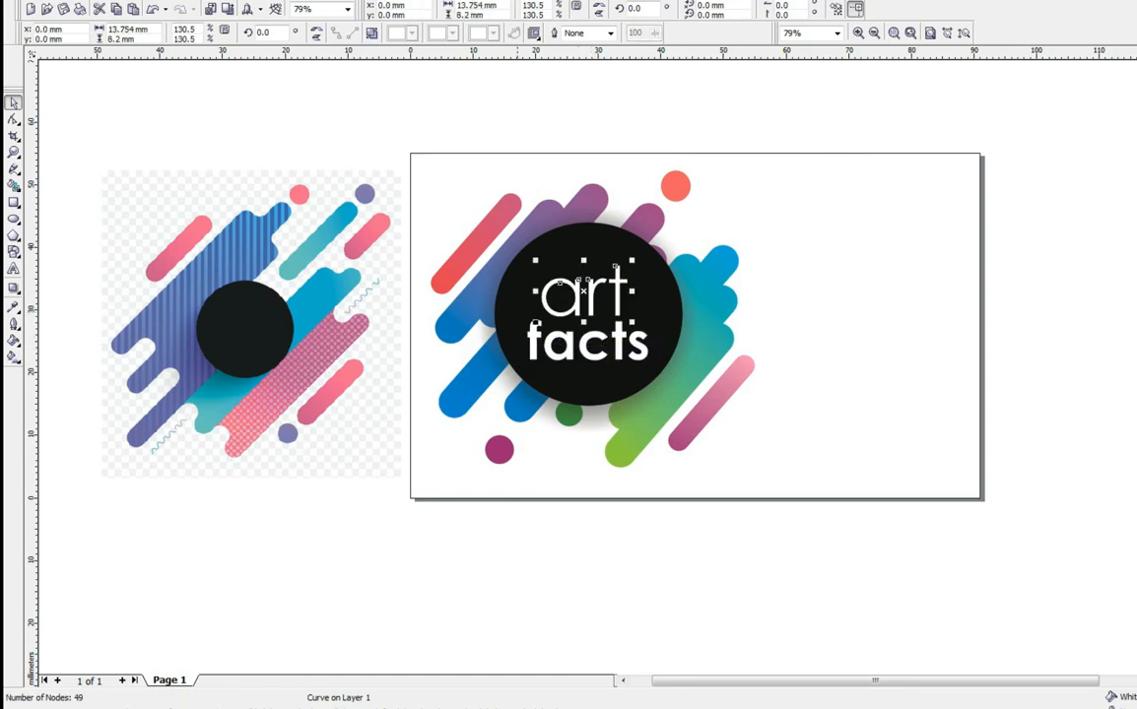
Step: Enlarge "facts" proportionally to span more of the black circle's width and adjust "art" above it
click(593, 333)
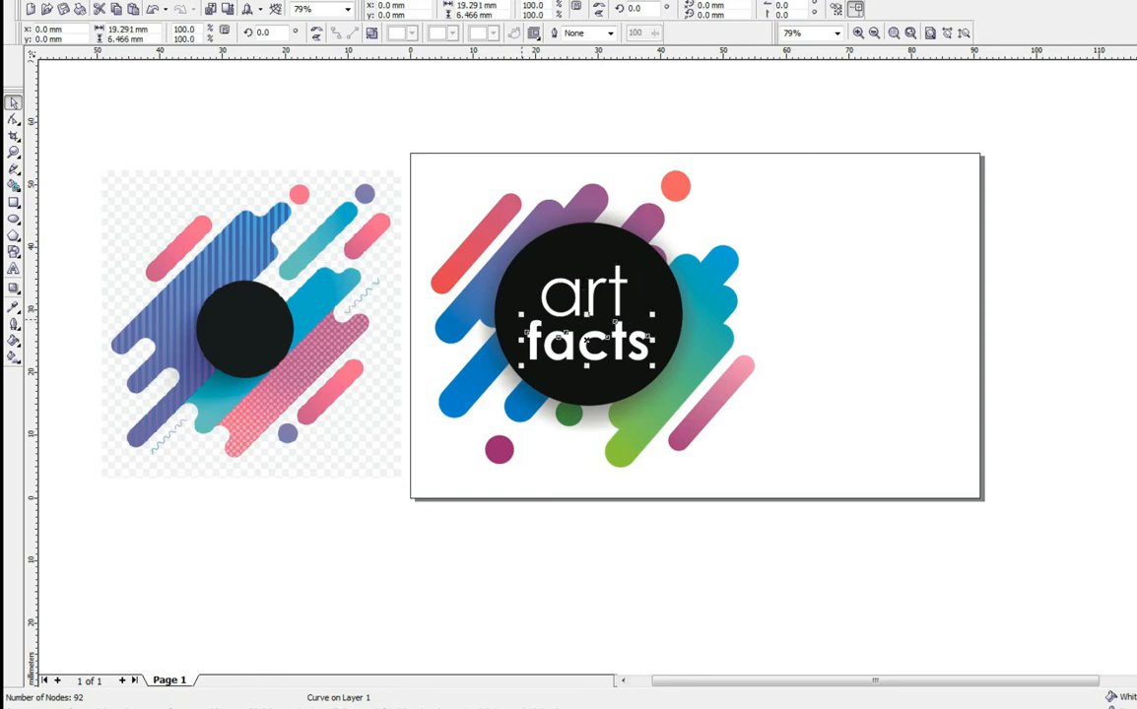
drag(521, 315, 508, 309)
drag(652, 310, 615, 278)
click(789, 115)
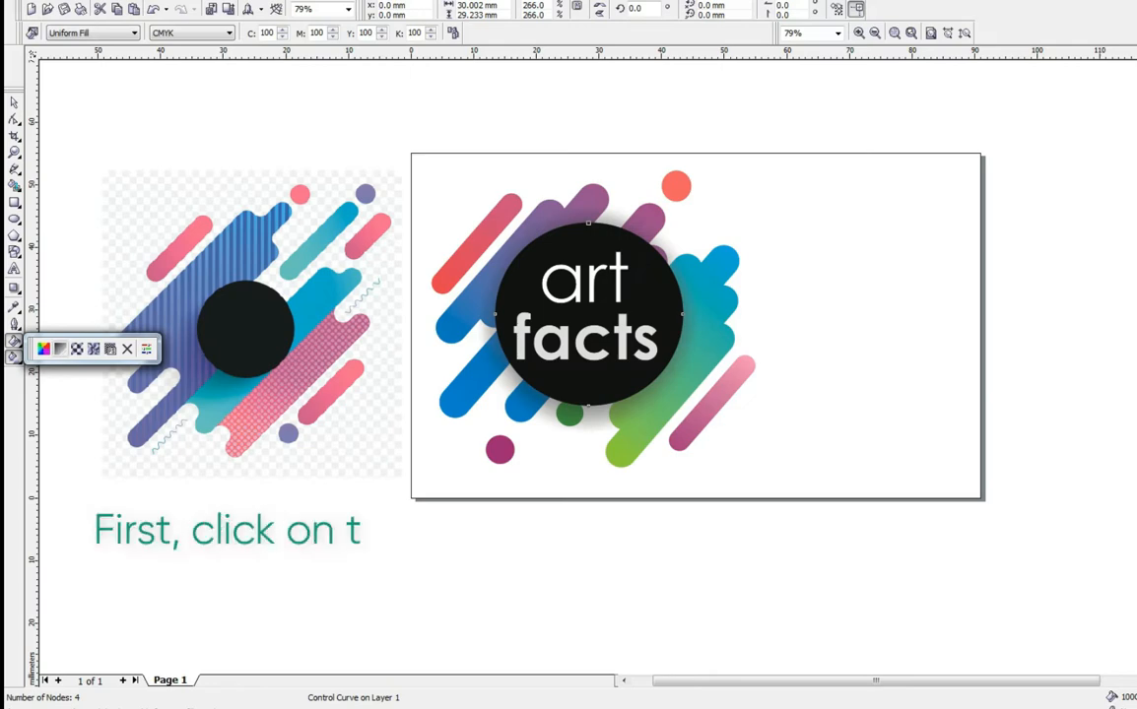
Step: Give the black circle a radial two-colour fountain fill from dark purple to bright blue
click(60, 349)
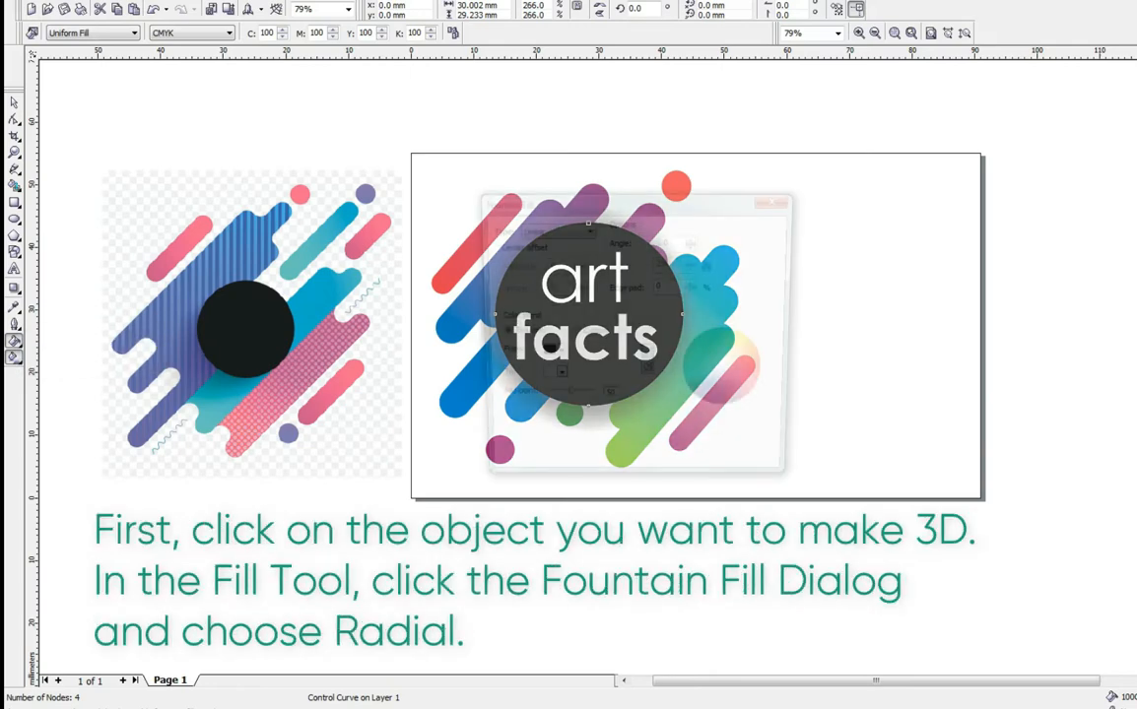
click(554, 228)
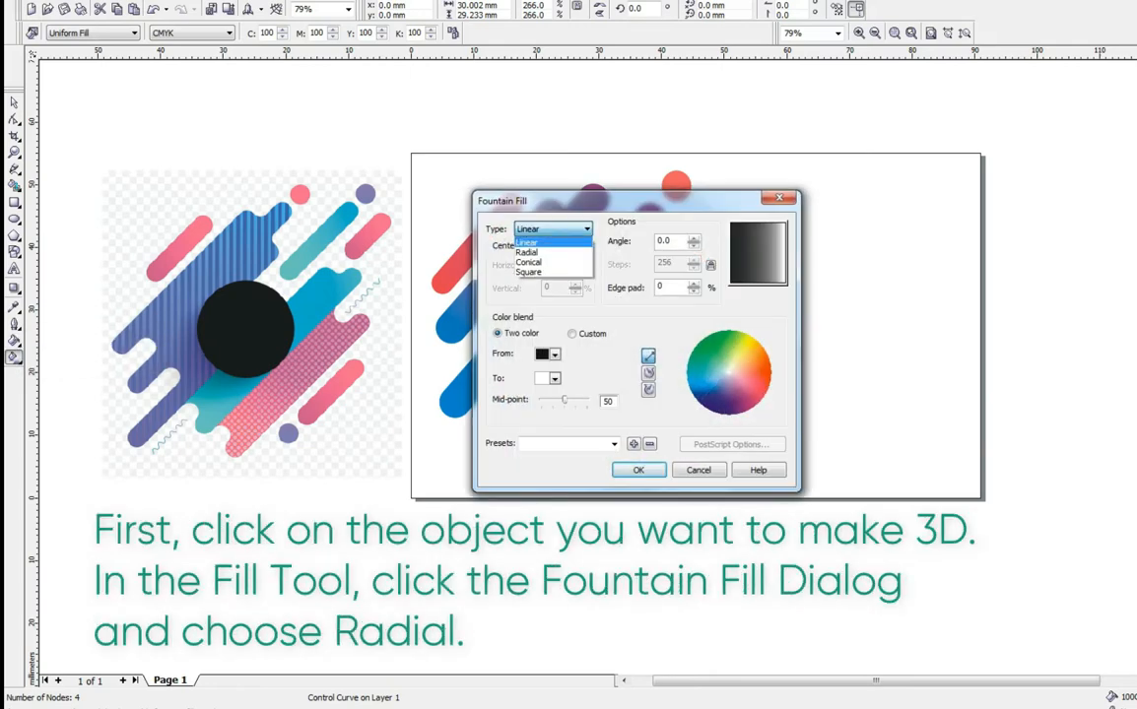
click(536, 252)
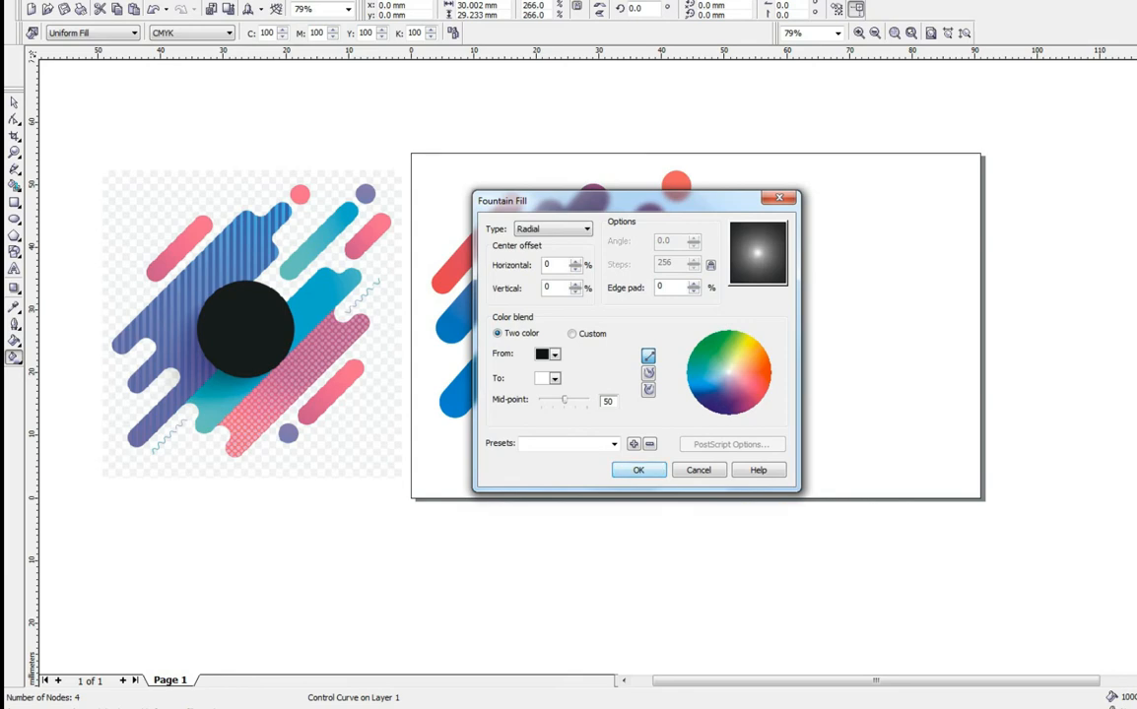
click(555, 355)
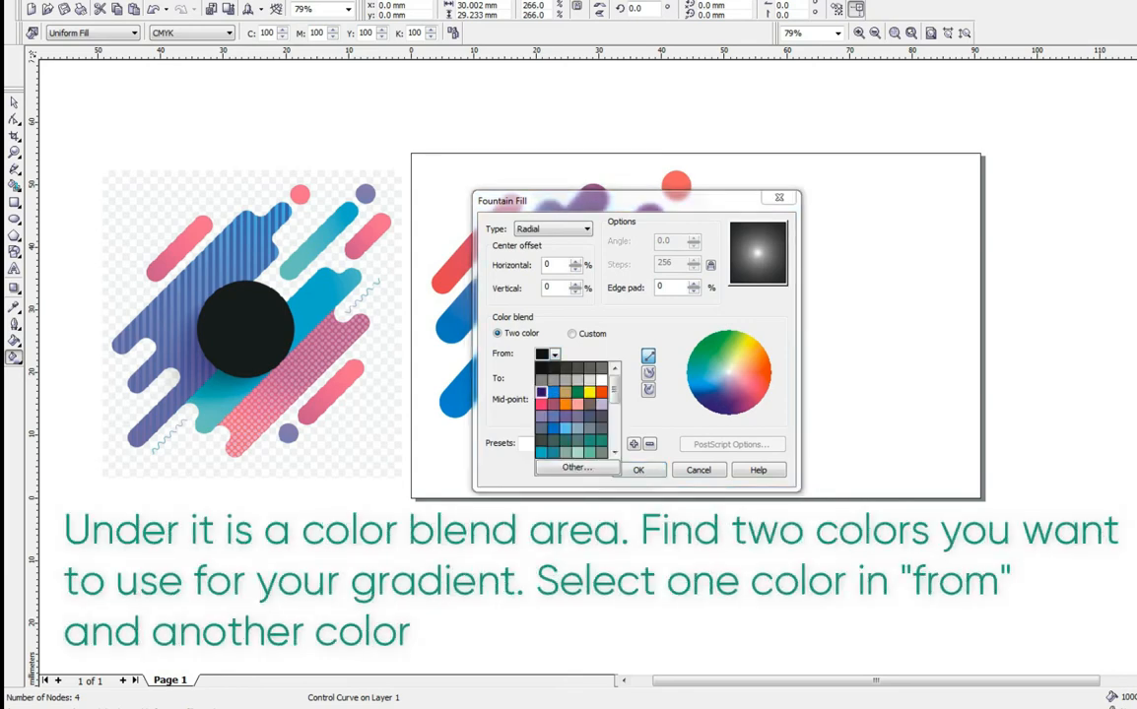
click(540, 393)
click(554, 378)
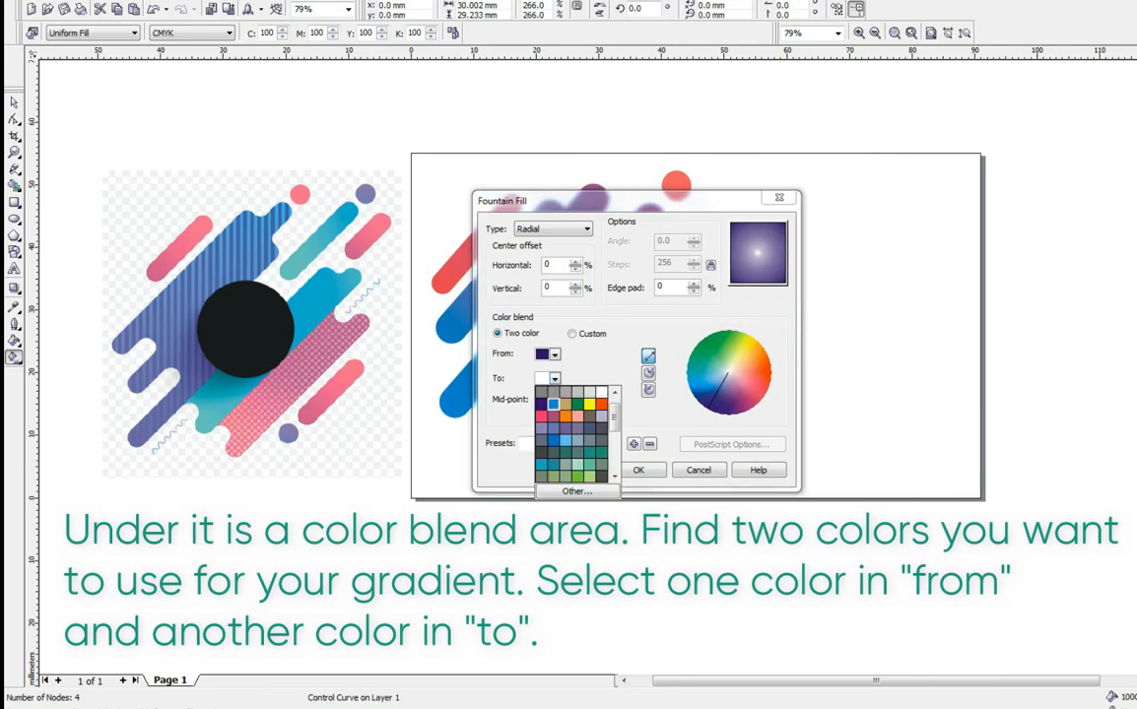
click(552, 402)
click(638, 470)
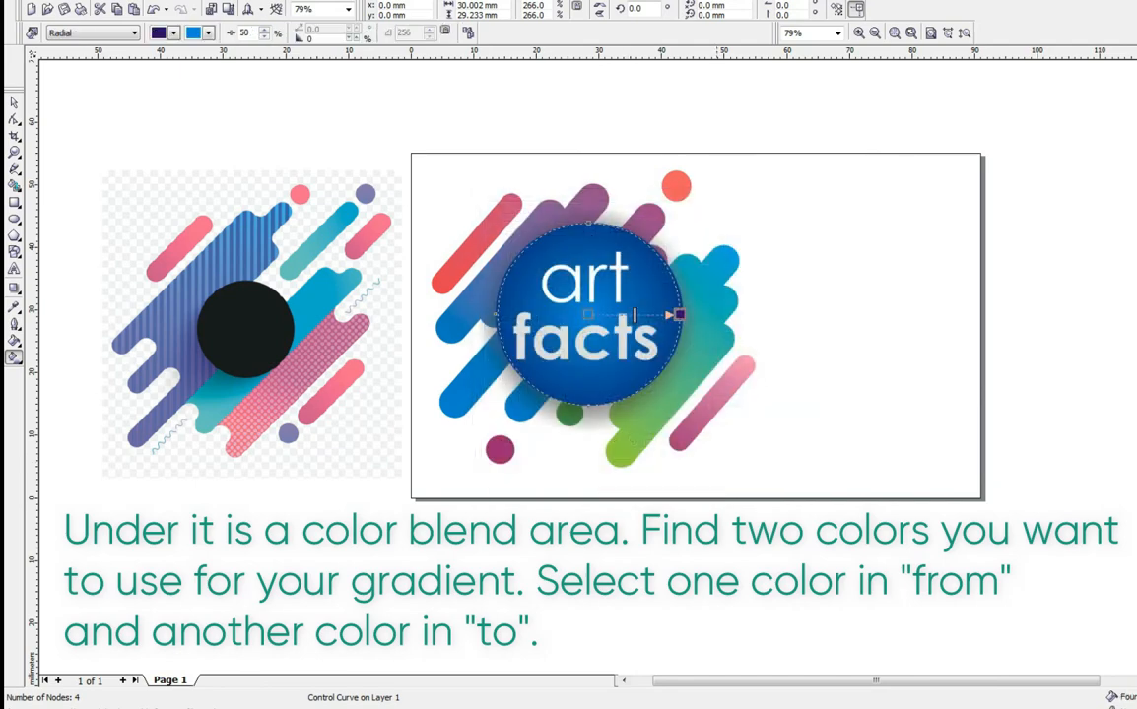
Step: Offset the circle's radial gradient centre towards its upper right edge and shorten the blend so purple shades the lower left
drag(679, 315, 608, 377)
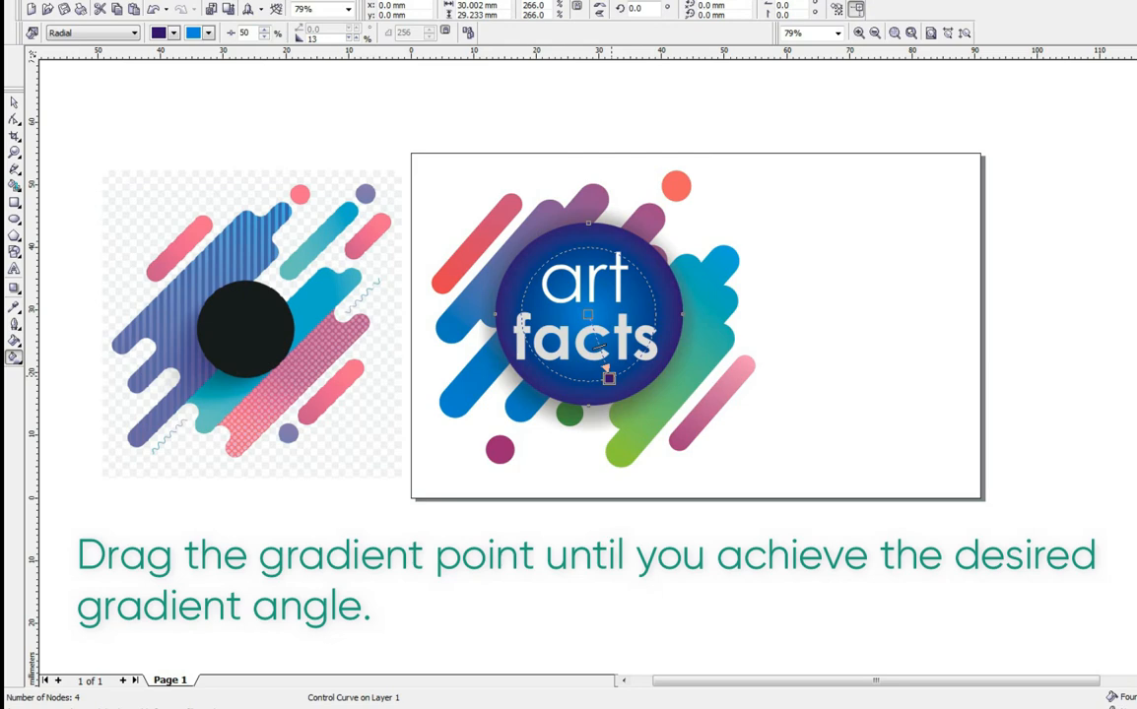
drag(588, 315, 627, 250)
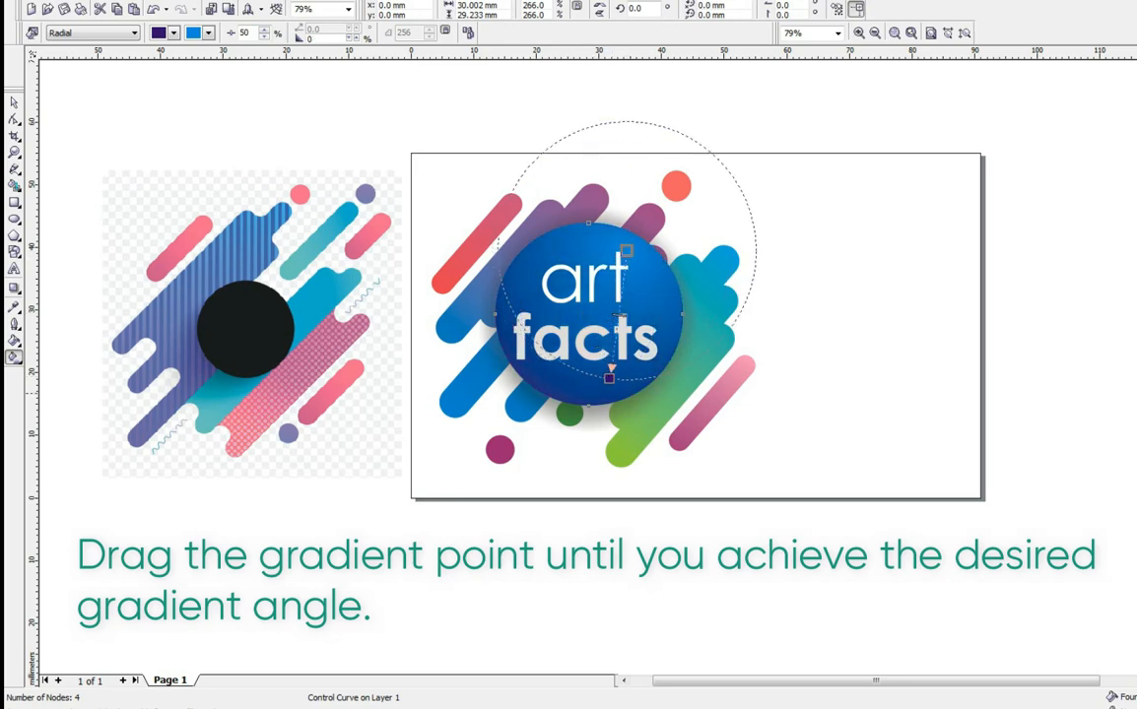
drag(609, 378, 611, 323)
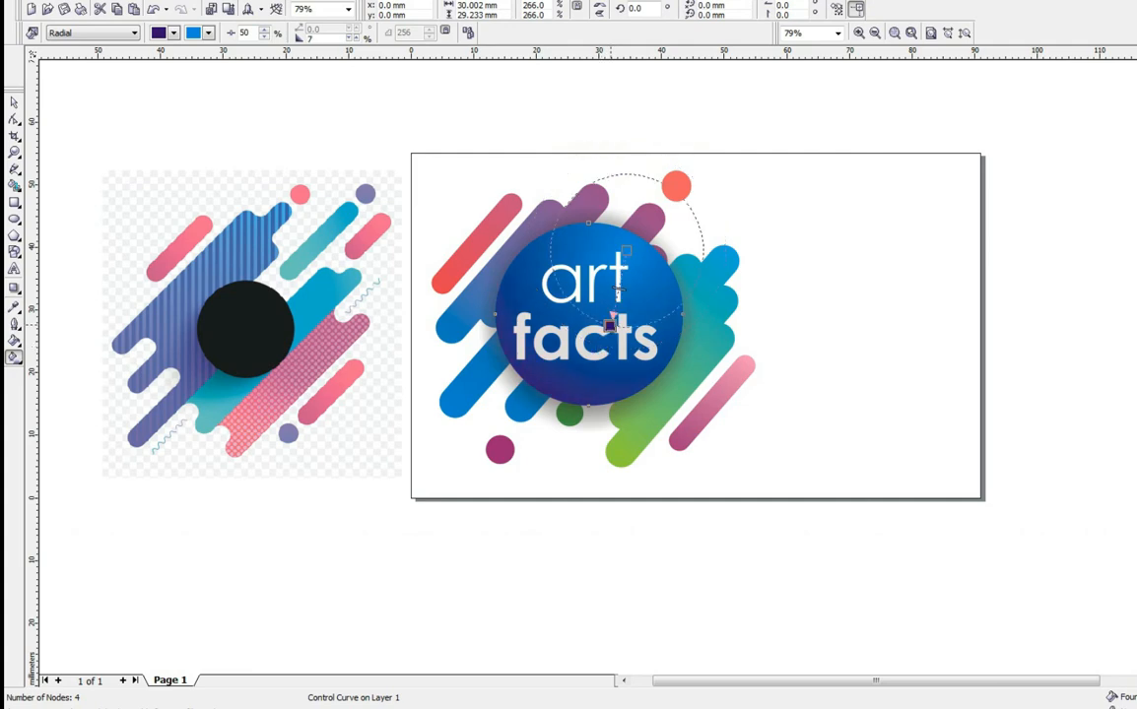
drag(610, 324, 611, 314)
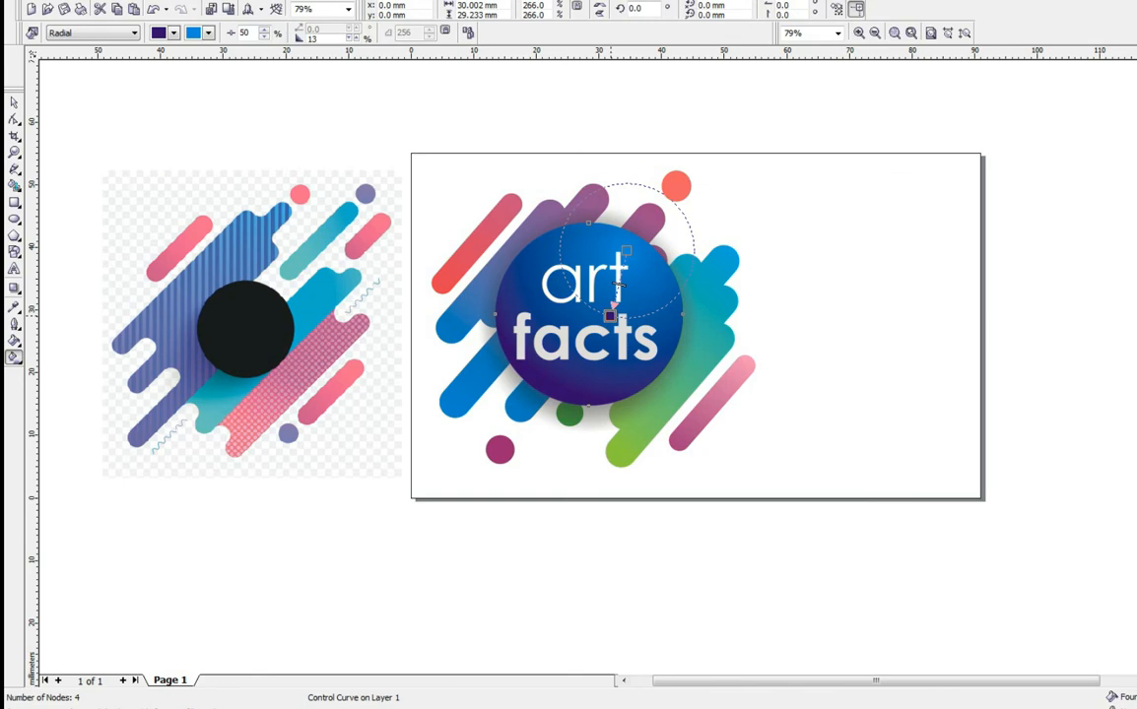
click(14, 102)
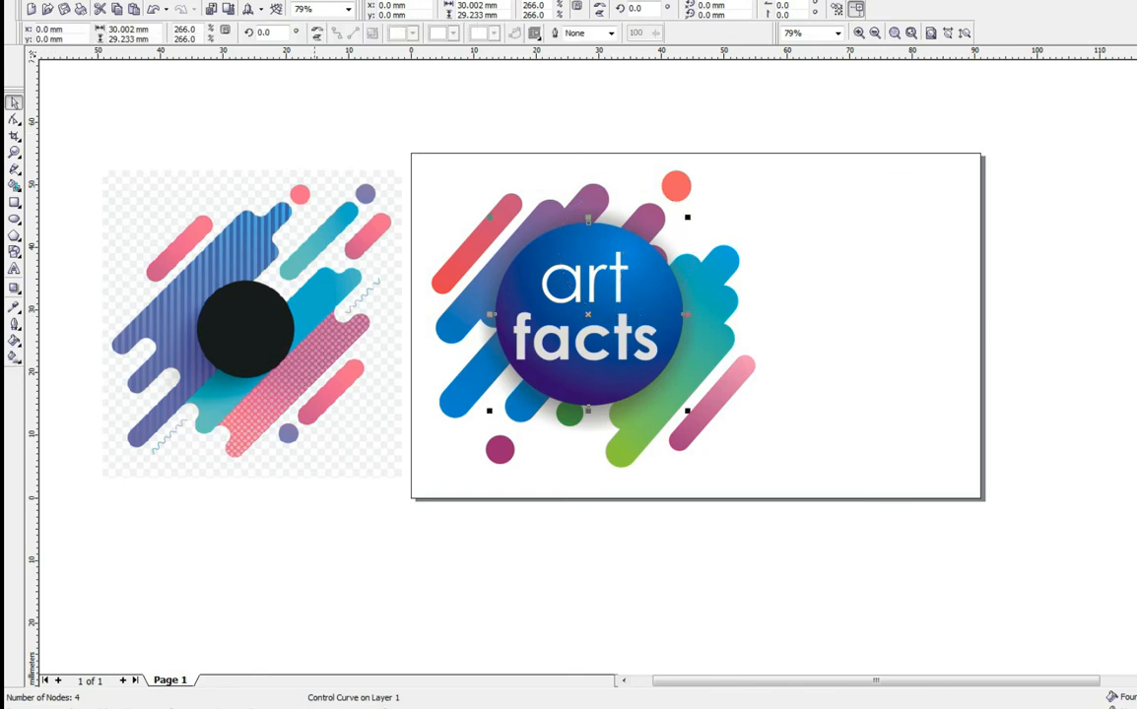
click(316, 74)
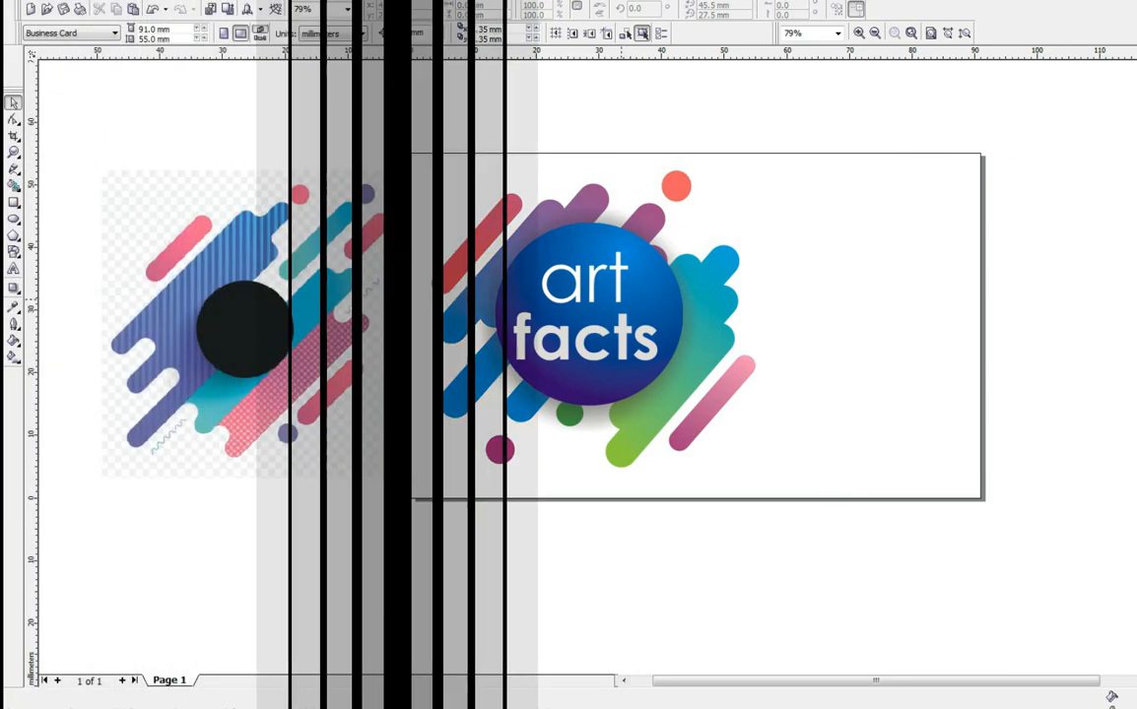
Step: Place a copy of the gradient sphere about 44 mm to the right, on the empty part of the card
drag(816, 318, 865, 312)
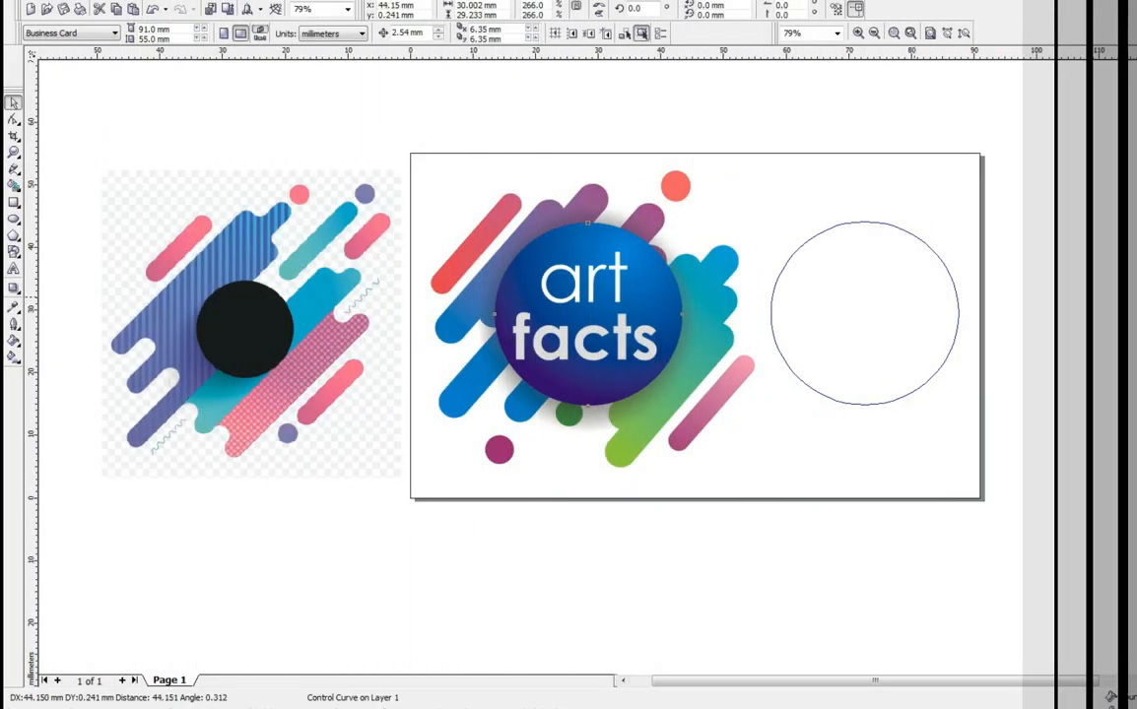
right_click(864, 313)
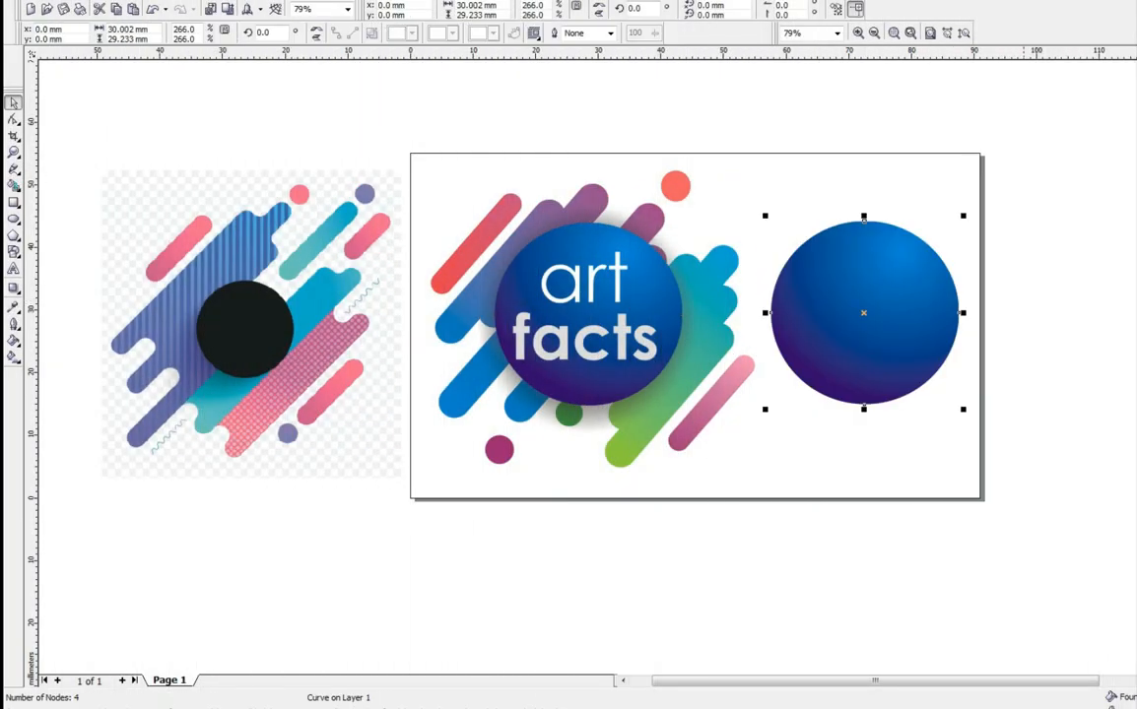
click(1129, 267)
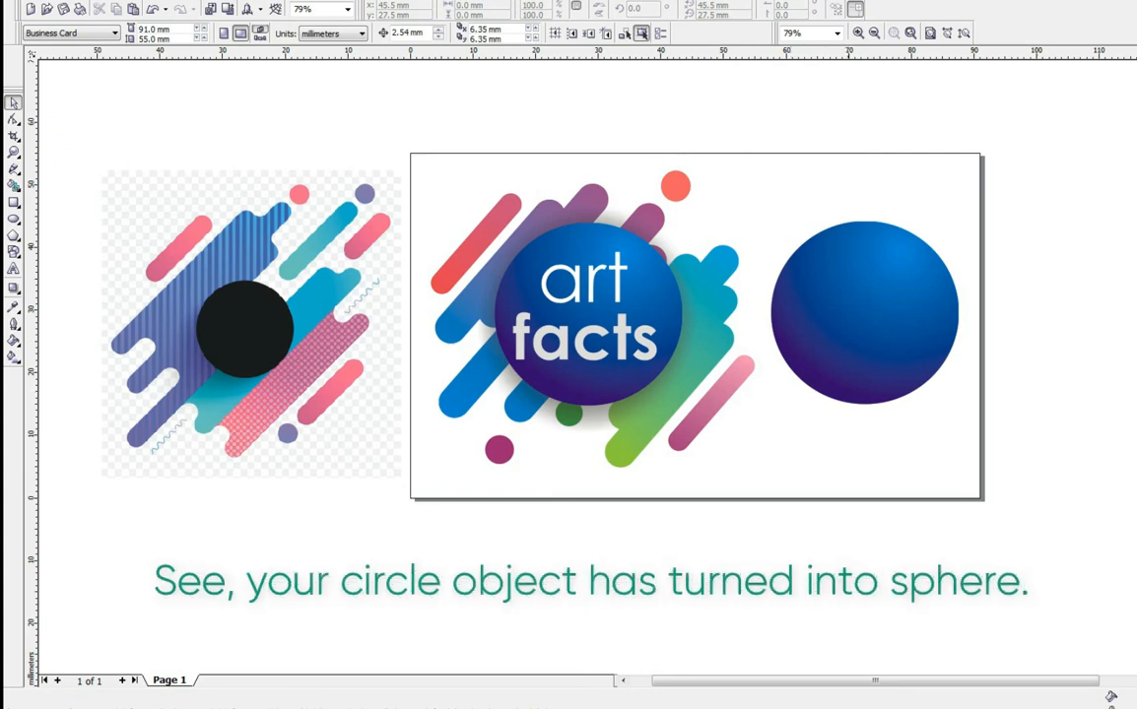
Step: Draw a flat ellipse about 7.6 by 1.8 mm underneath the copied sphere
click(864, 310)
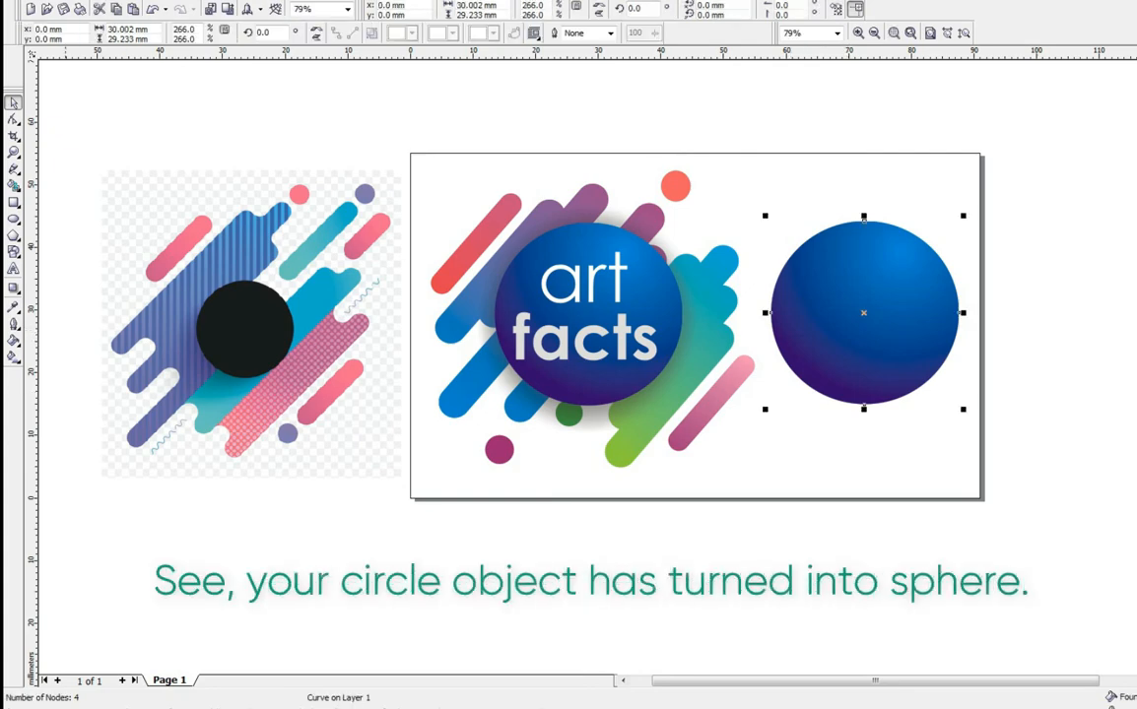
click(14, 220)
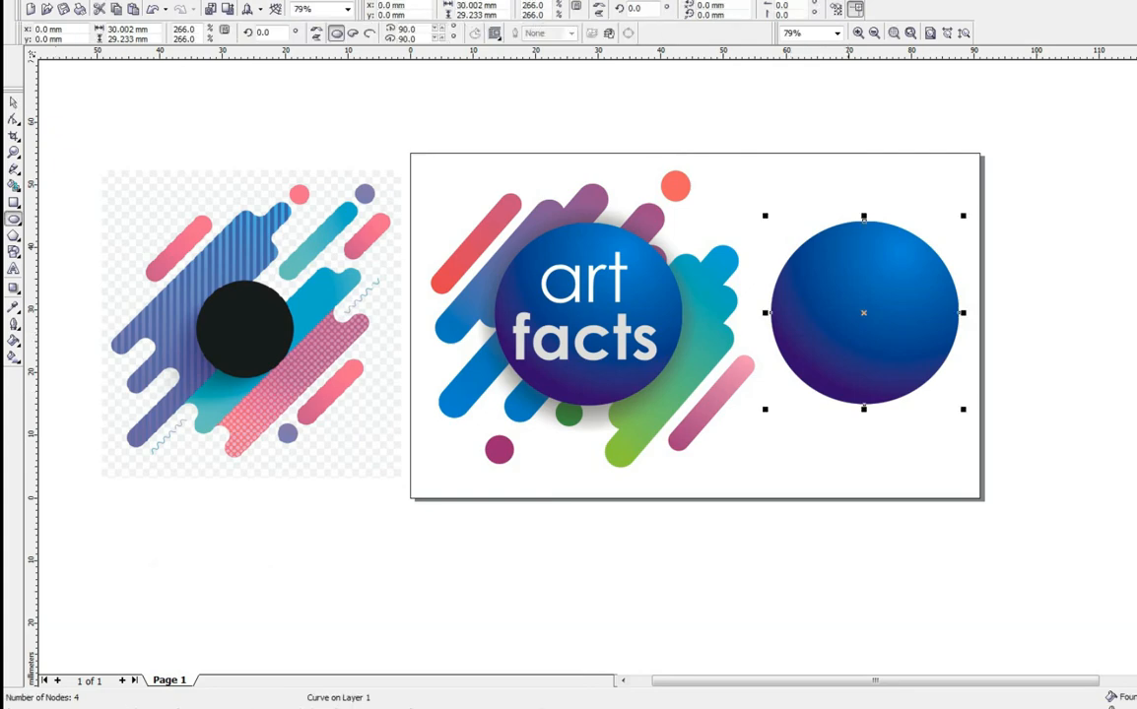
drag(846, 428, 891, 439)
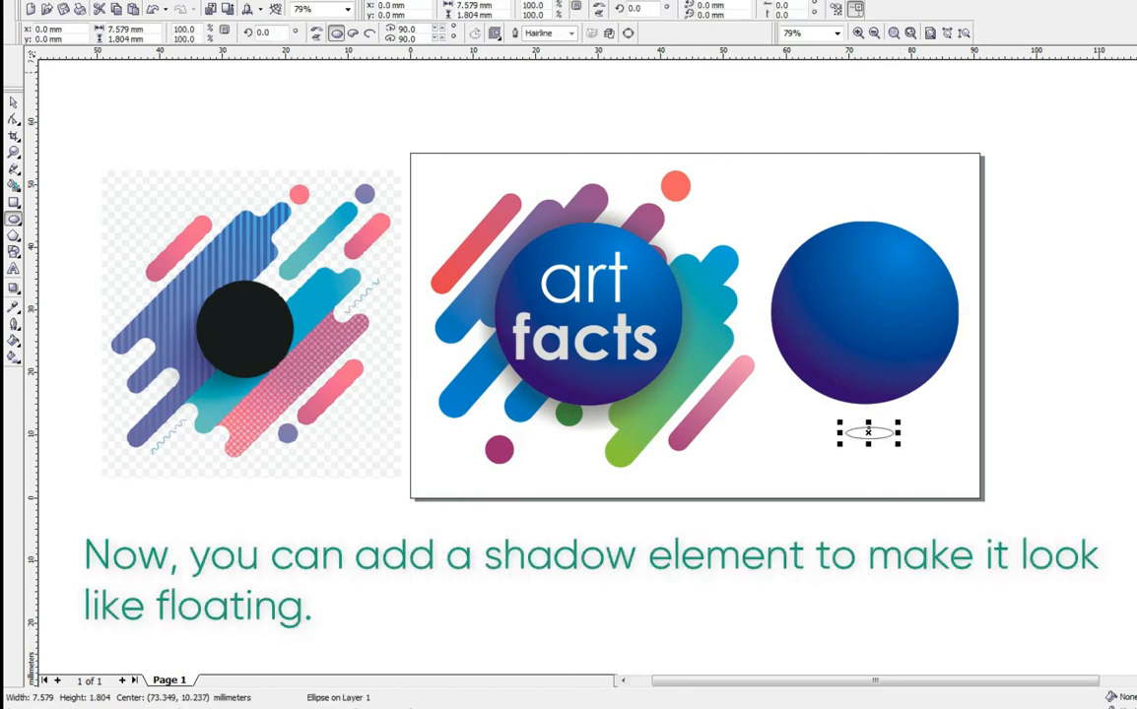
Step: Fill the small ellipse with 10% black, remove its outline and move it up close beneath the sphere as a shadow
click(14, 104)
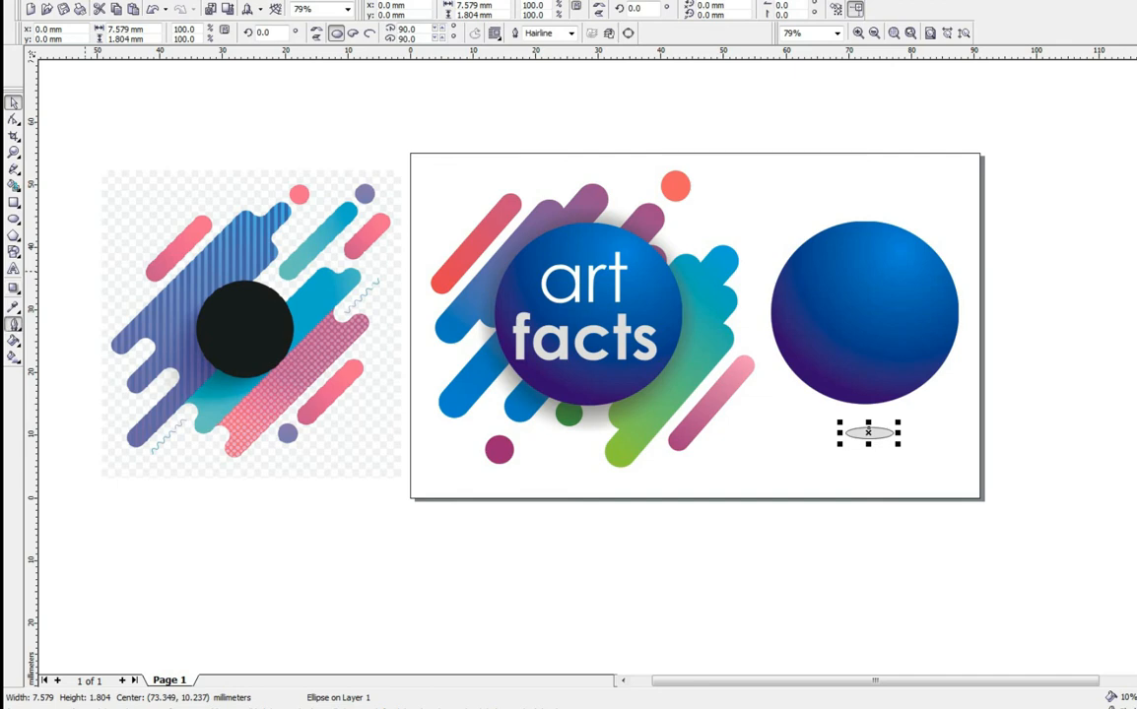
click(14, 324)
click(79, 332)
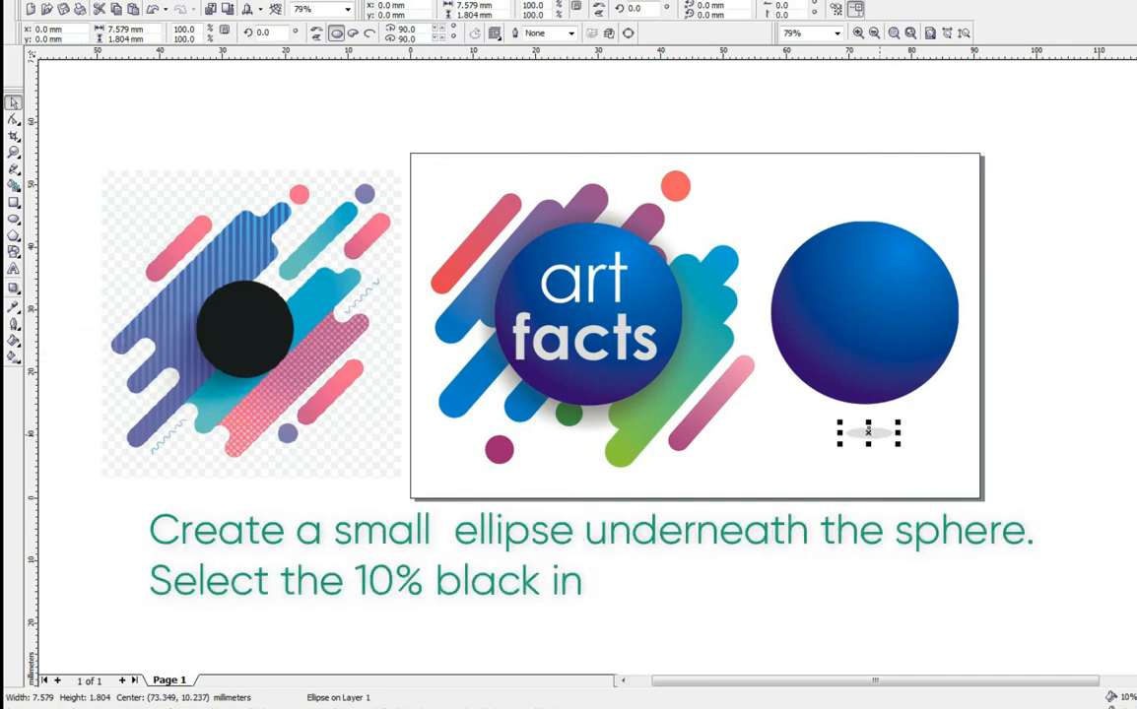
drag(879, 435, 868, 426)
key(Escape)
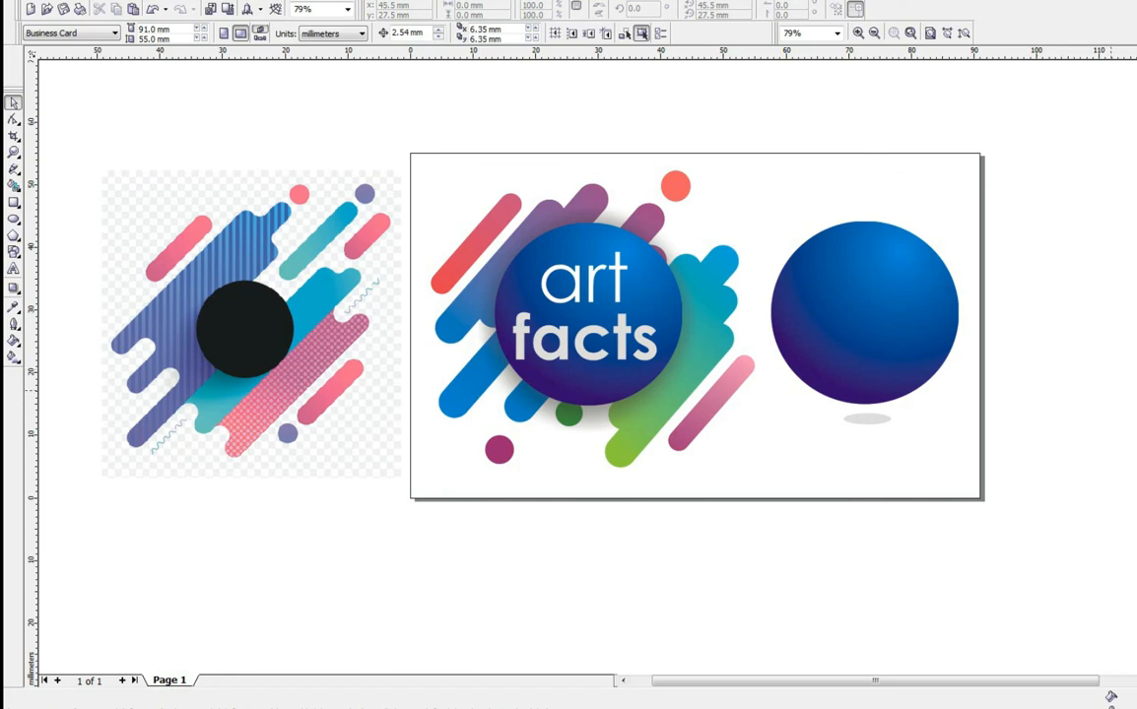
click(849, 325)
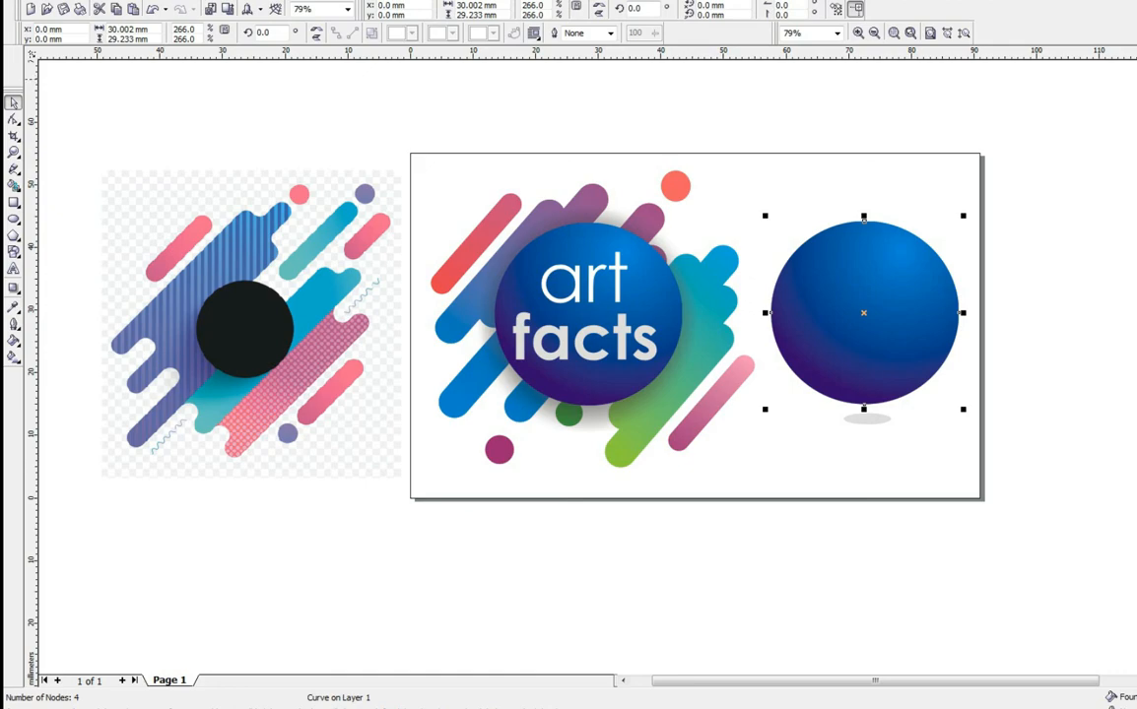
key(Escape)
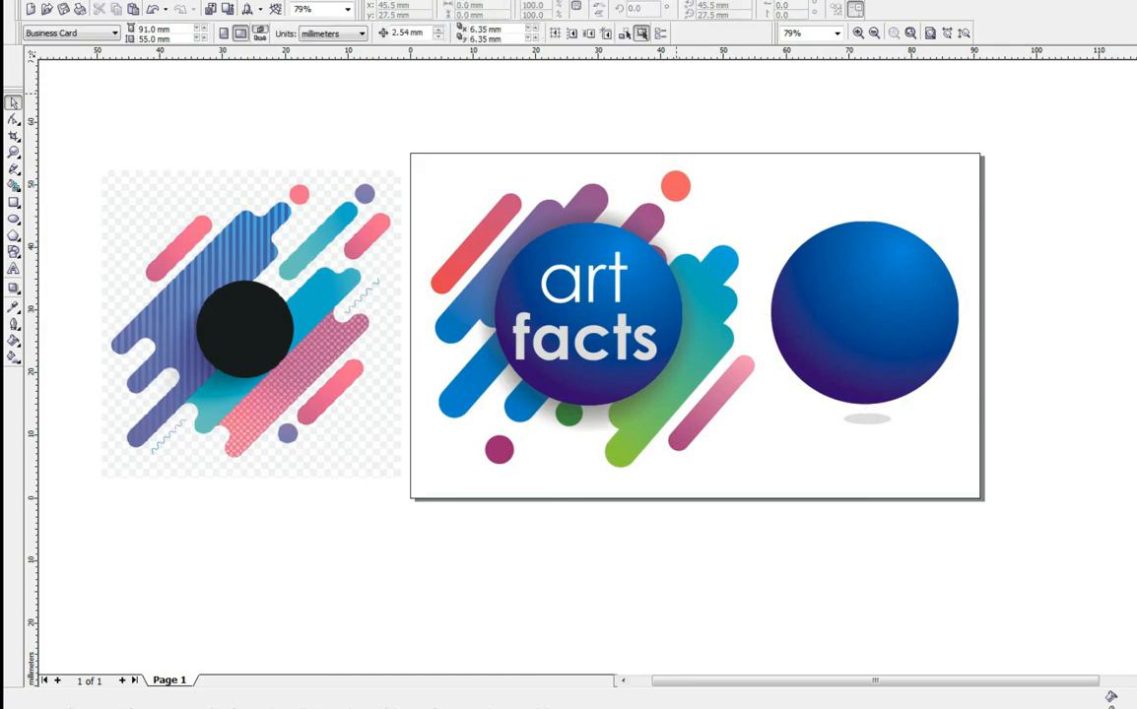